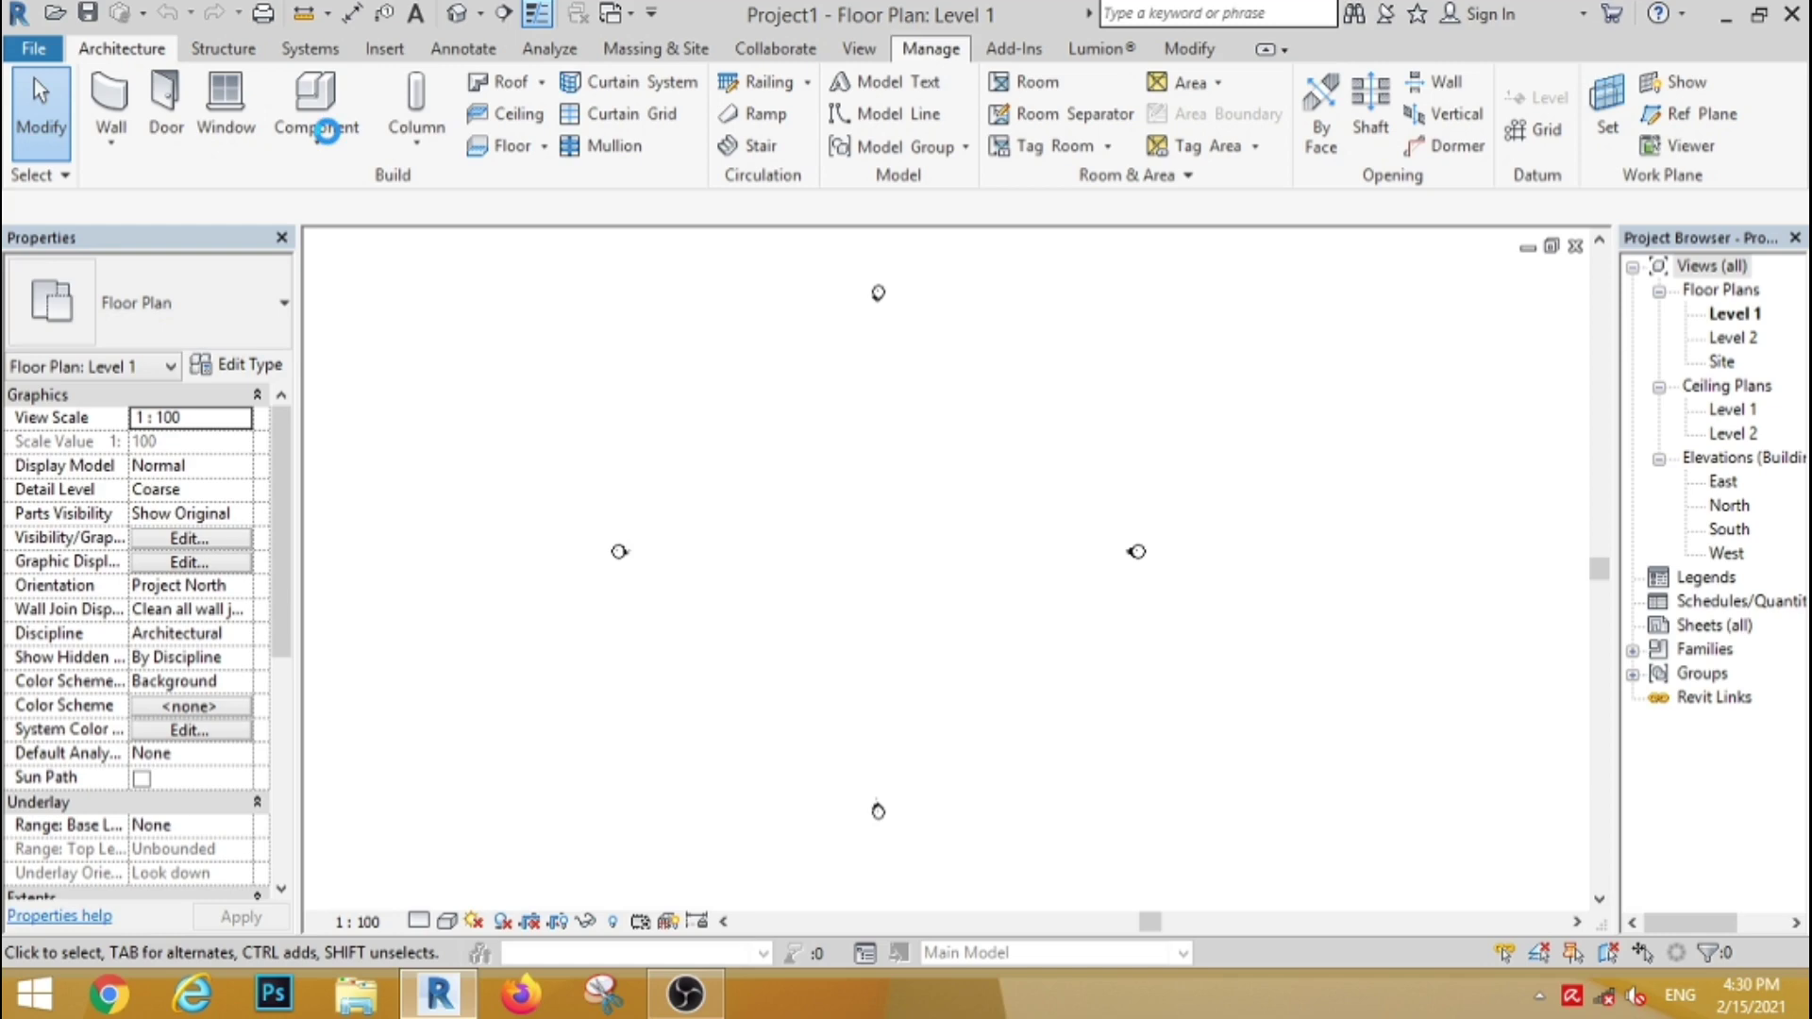
# Step: In Project Units, set the Length format to Feet and fractional inches
pyautogui.click(230, 146)
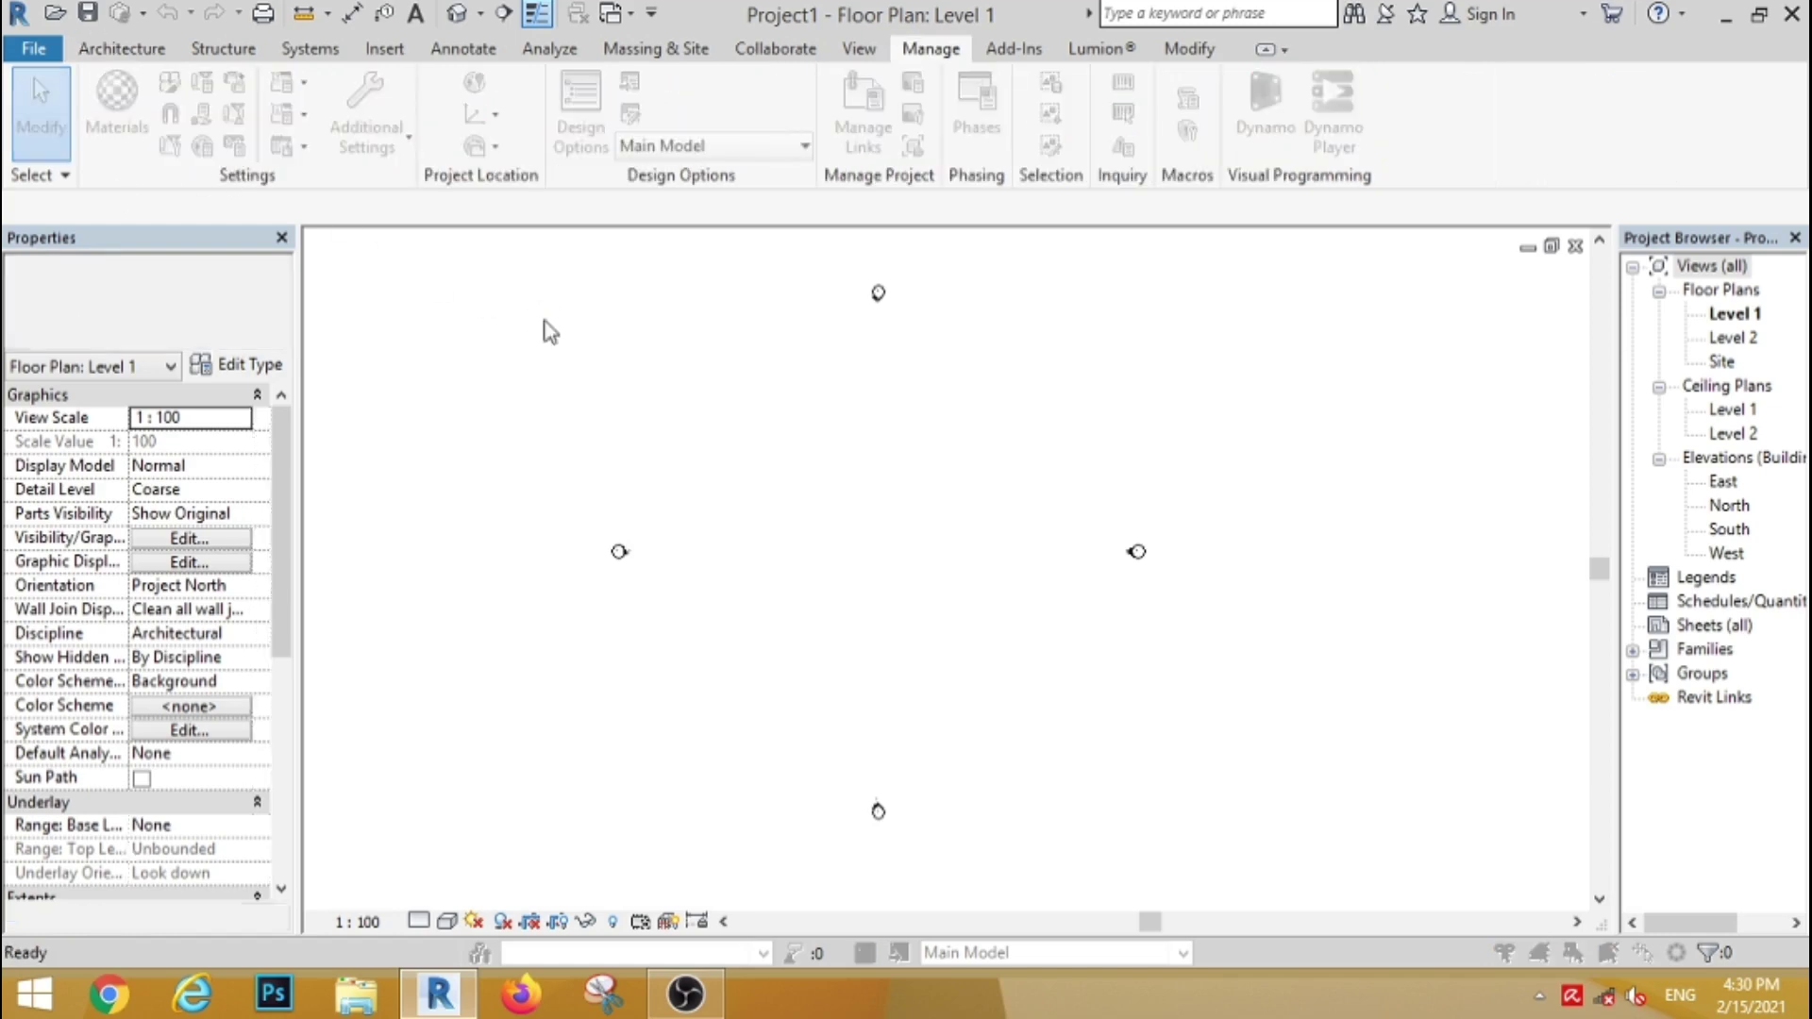
pyautogui.click(967, 313)
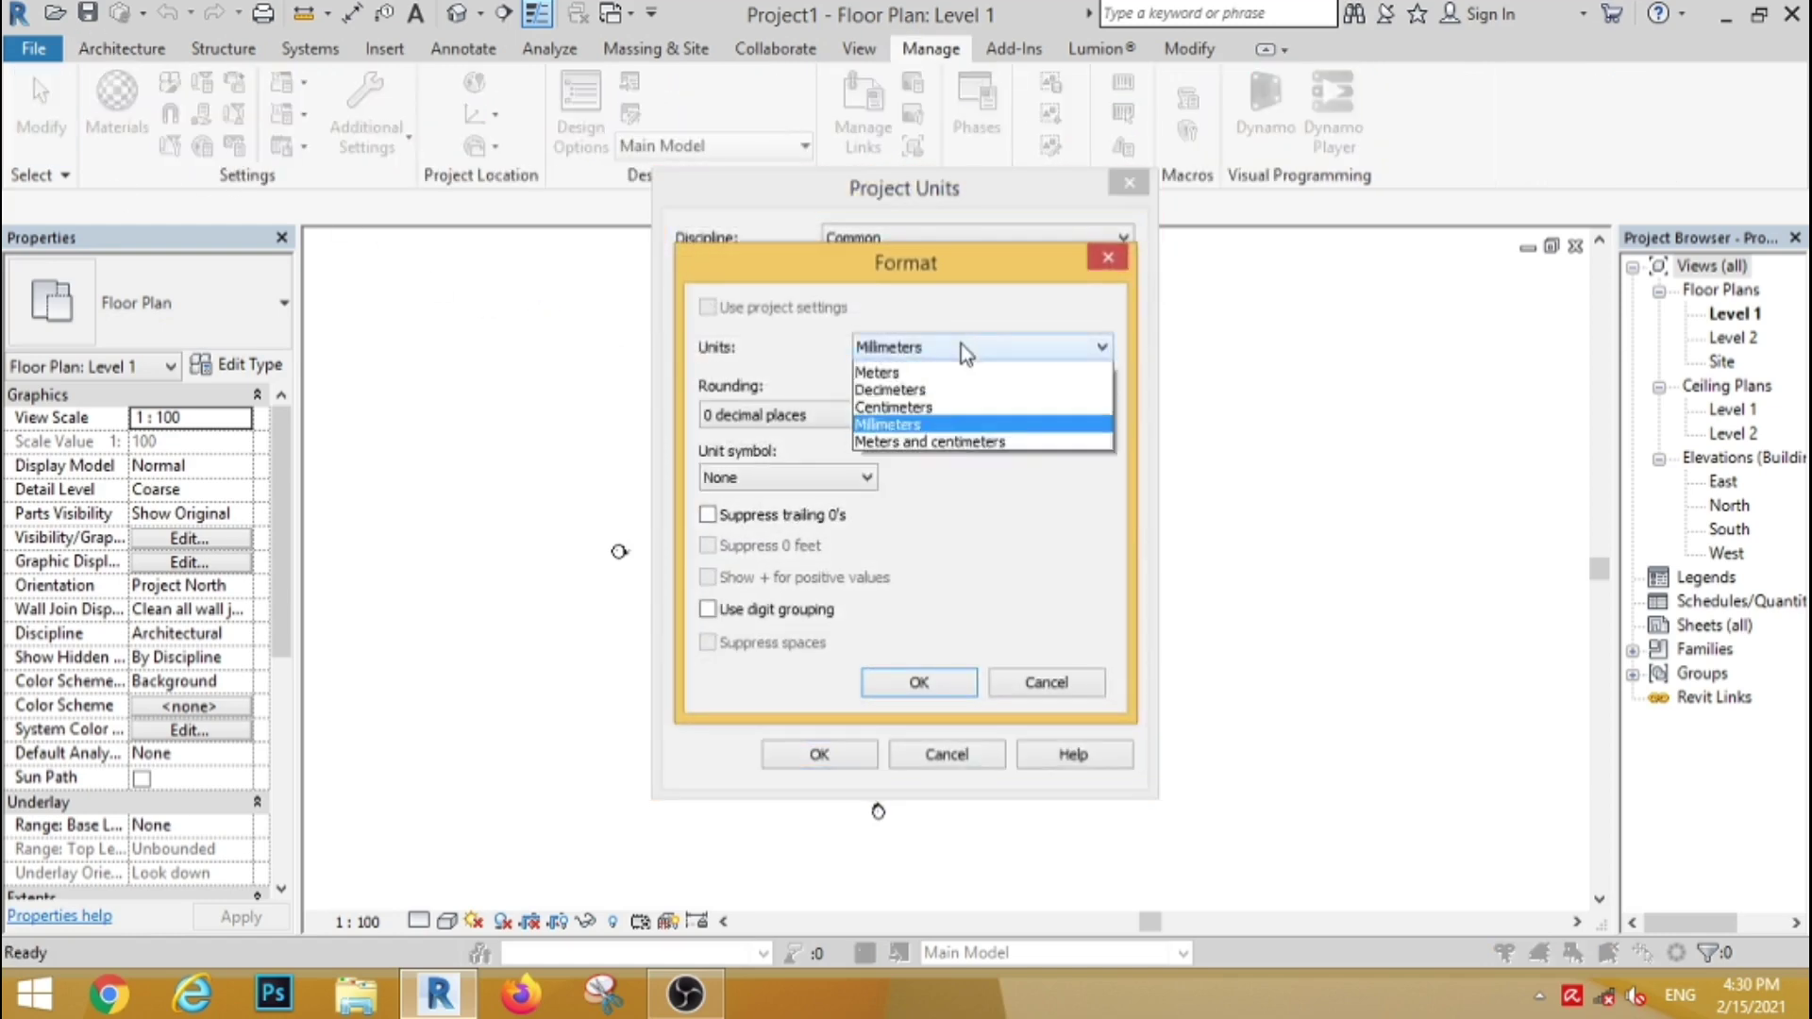
pyautogui.click(954, 389)
pyautogui.click(922, 683)
pyautogui.click(834, 755)
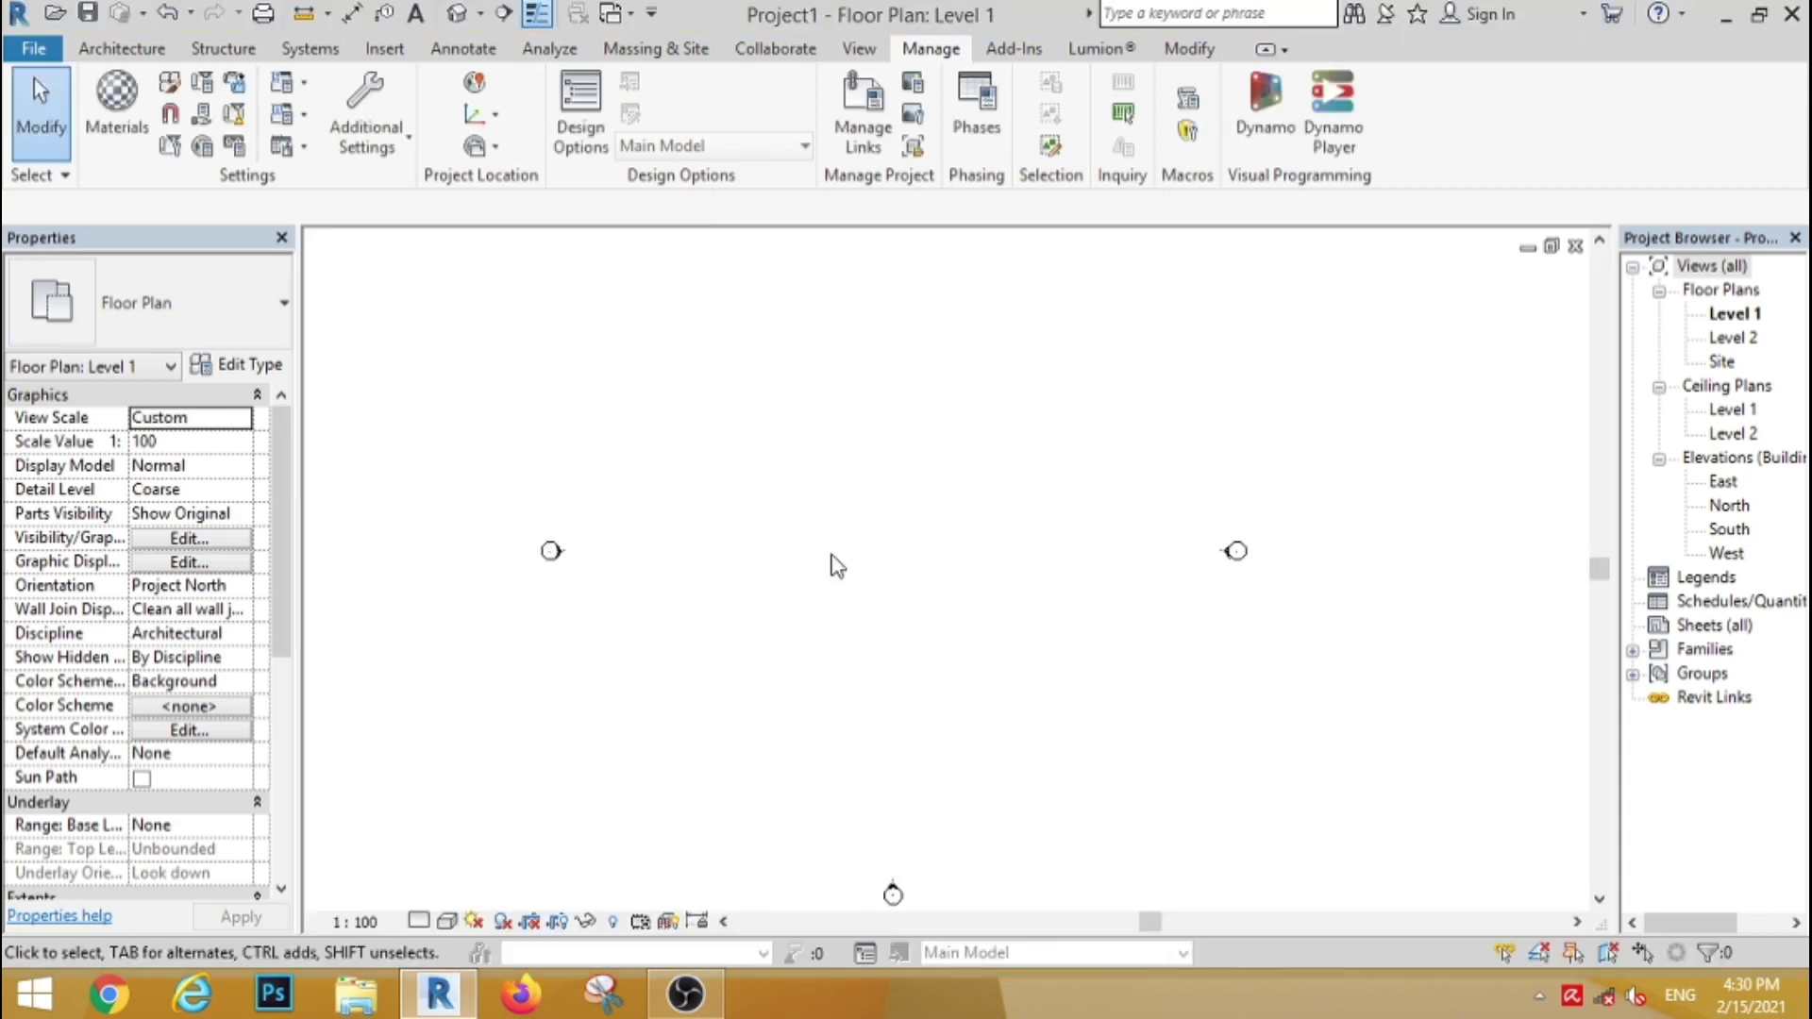
# Step: Draw one straight Generic - 200mm wall on Level 1, then switch to the default 3D view
pyautogui.click(133, 55)
pyautogui.click(111, 104)
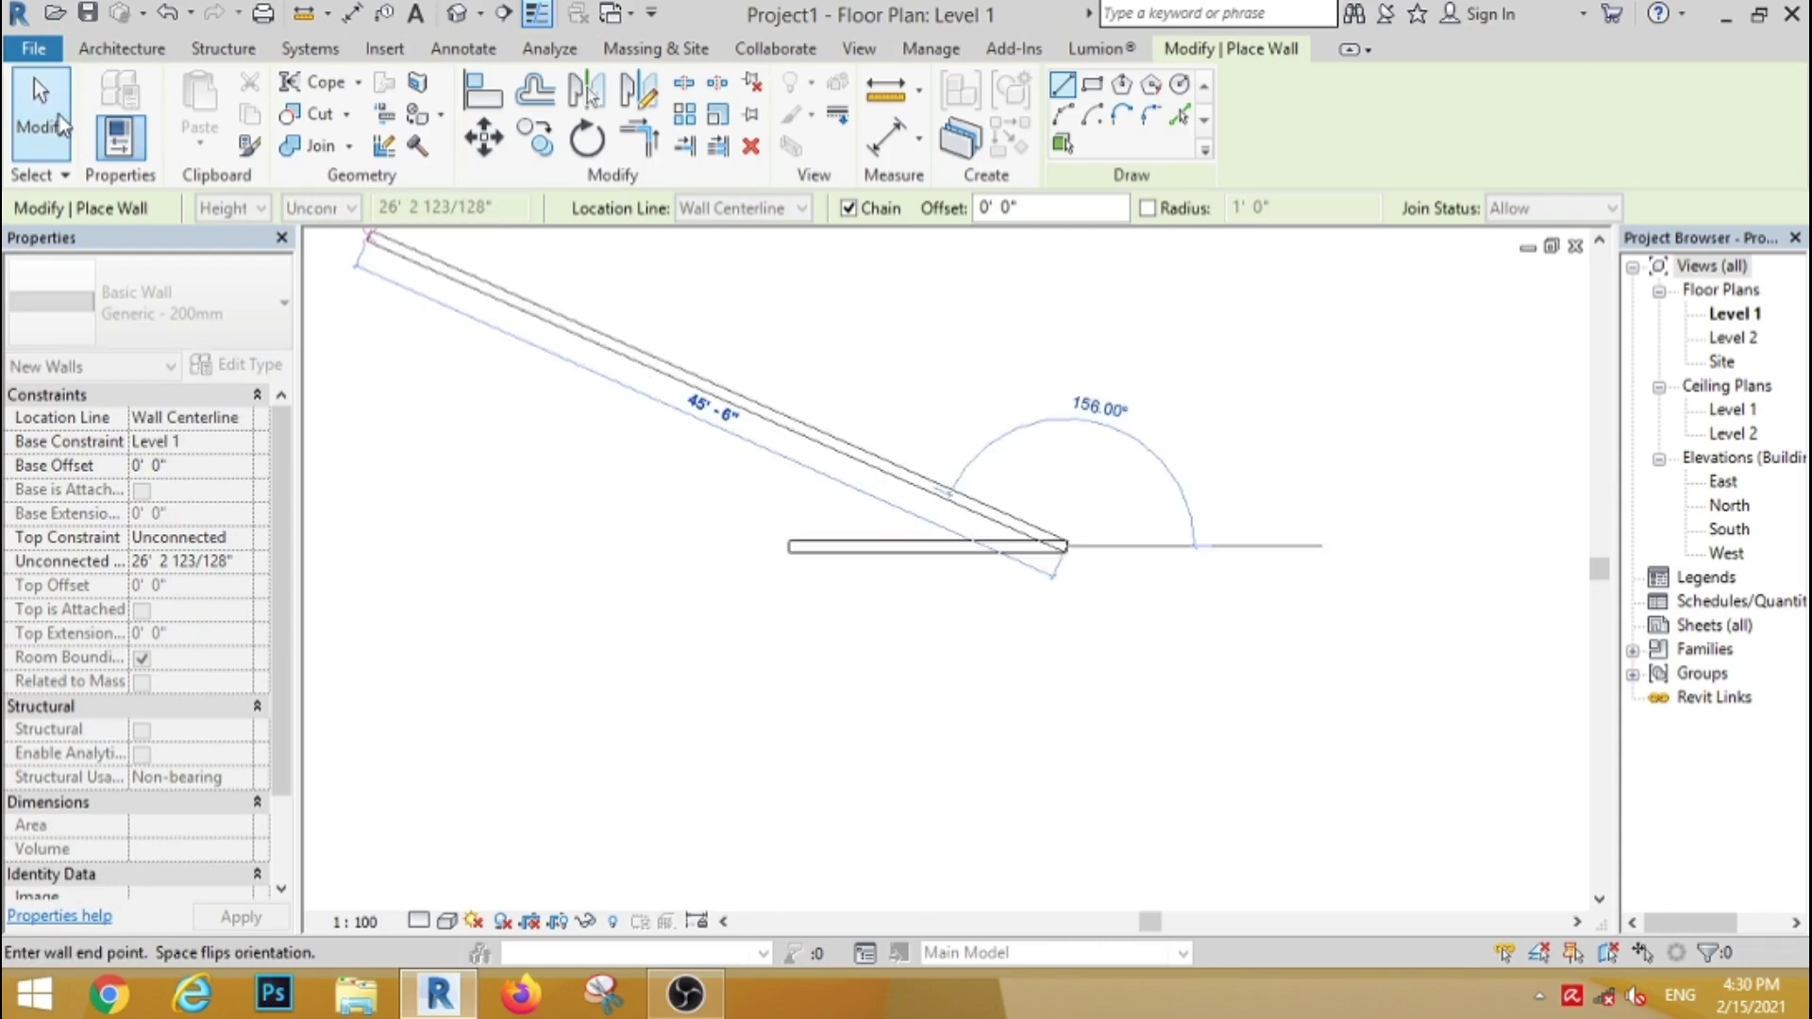
pyautogui.press('Escape')
pyautogui.press('Escape')
pyautogui.click(461, 21)
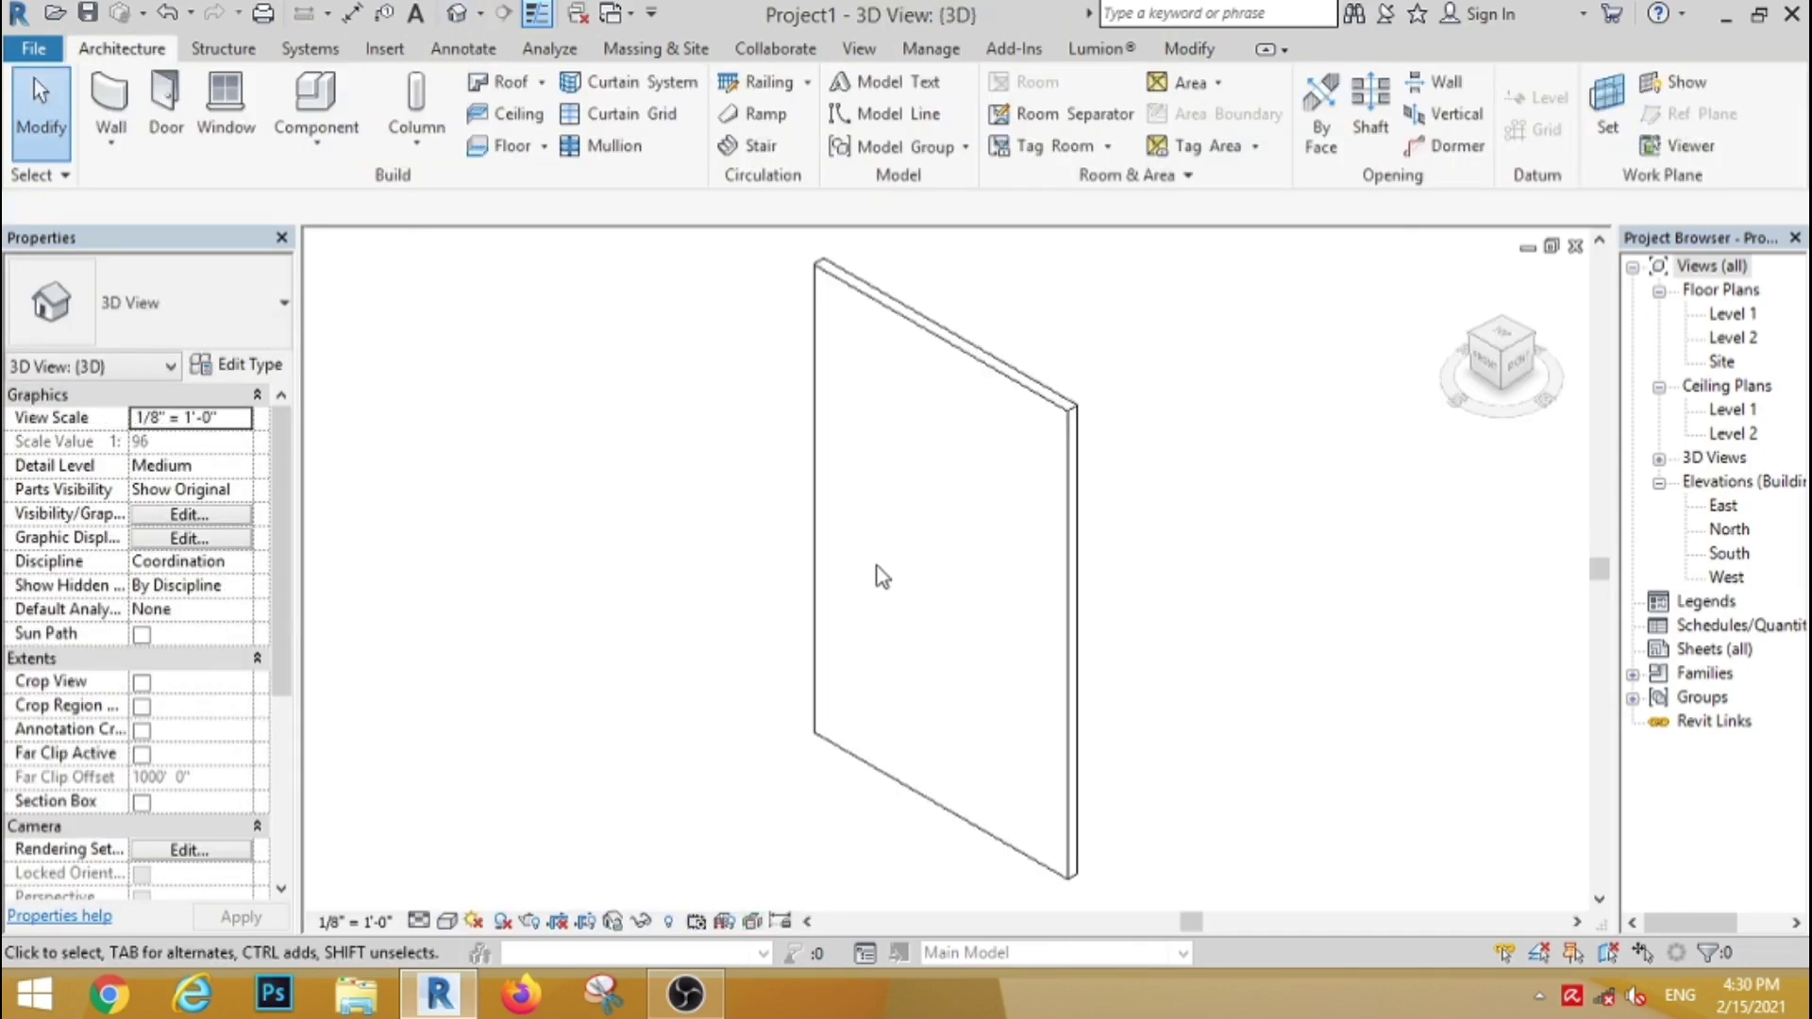
# Step: Set the wall's Top Constraint to Up to level: Level 2 and apply it
pyautogui.keyDown('shift'); pyautogui.moveTo(828, 551); pyautogui.dragTo(987, 570, button='middle'); pyautogui.keyUp('shift')
pyautogui.click(1085, 562)
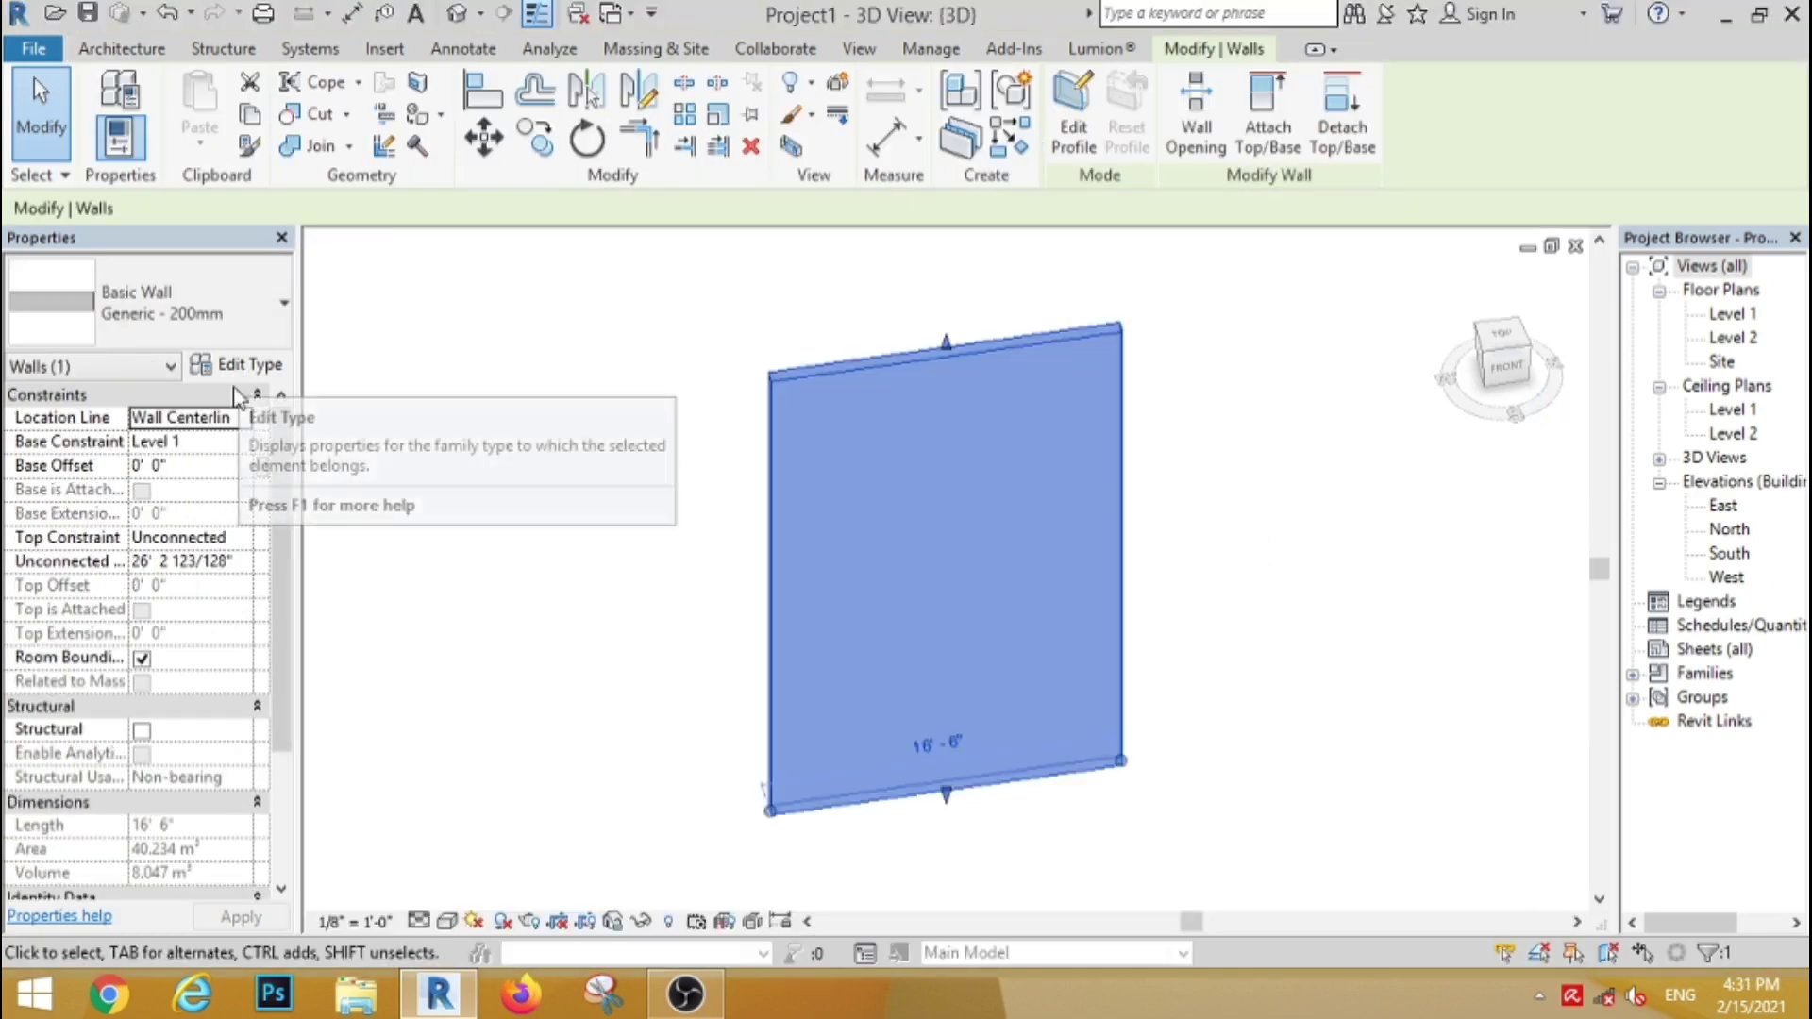
pyautogui.click(243, 538)
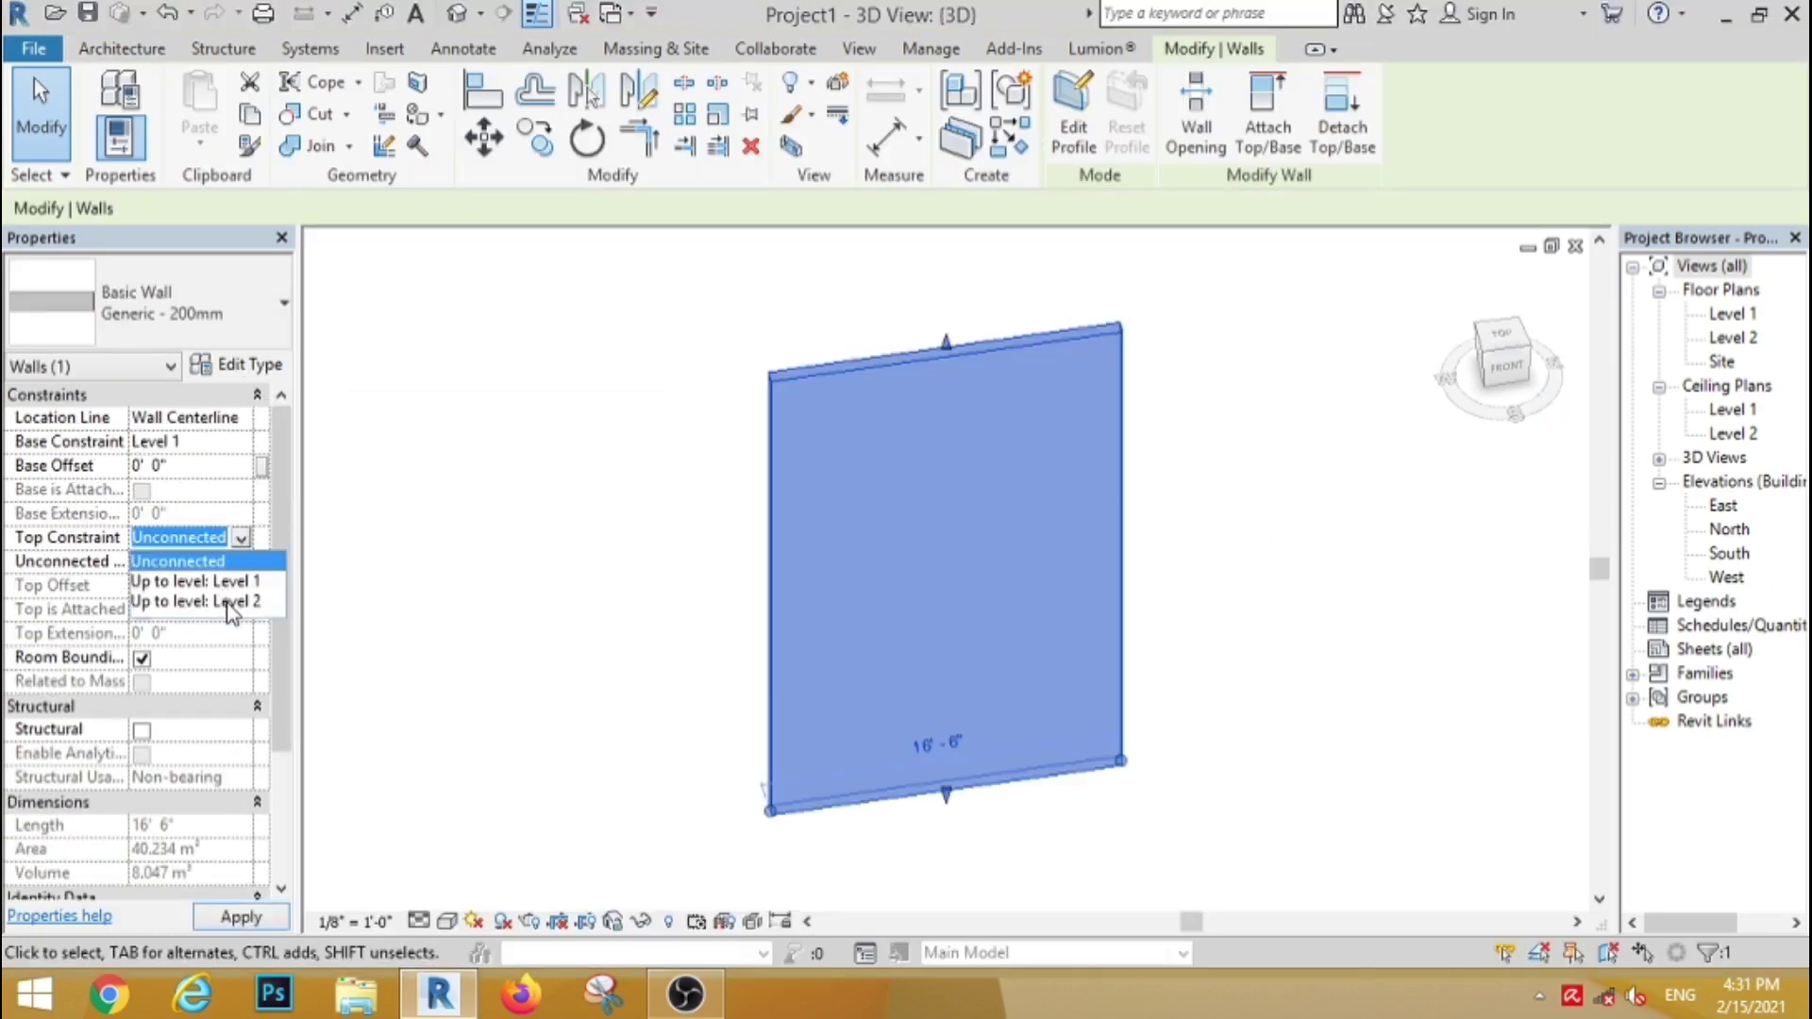
pyautogui.click(231, 604)
pyautogui.click(240, 916)
pyautogui.press('Escape')
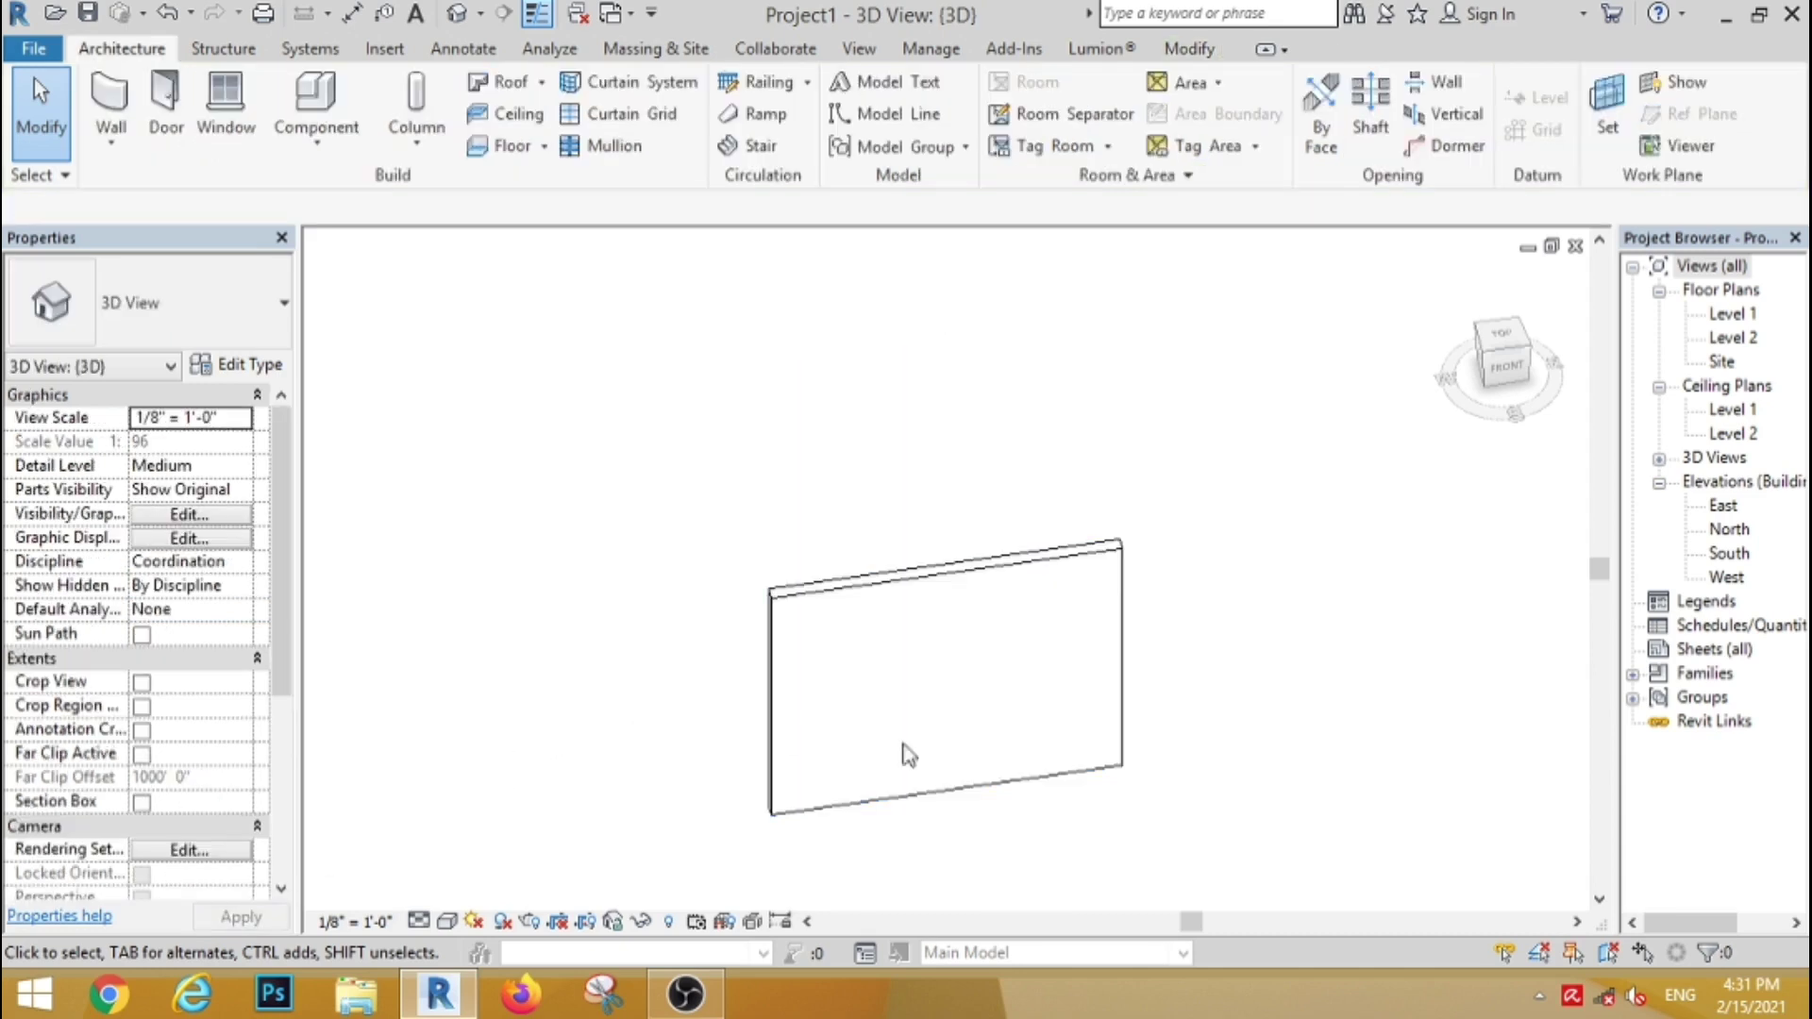
# Step: Turn the 3D view to the FRONT face of the wall using the ViewCube
pyautogui.scroll(5, 902, 807)
pyautogui.scroll(-3, 902, 807)
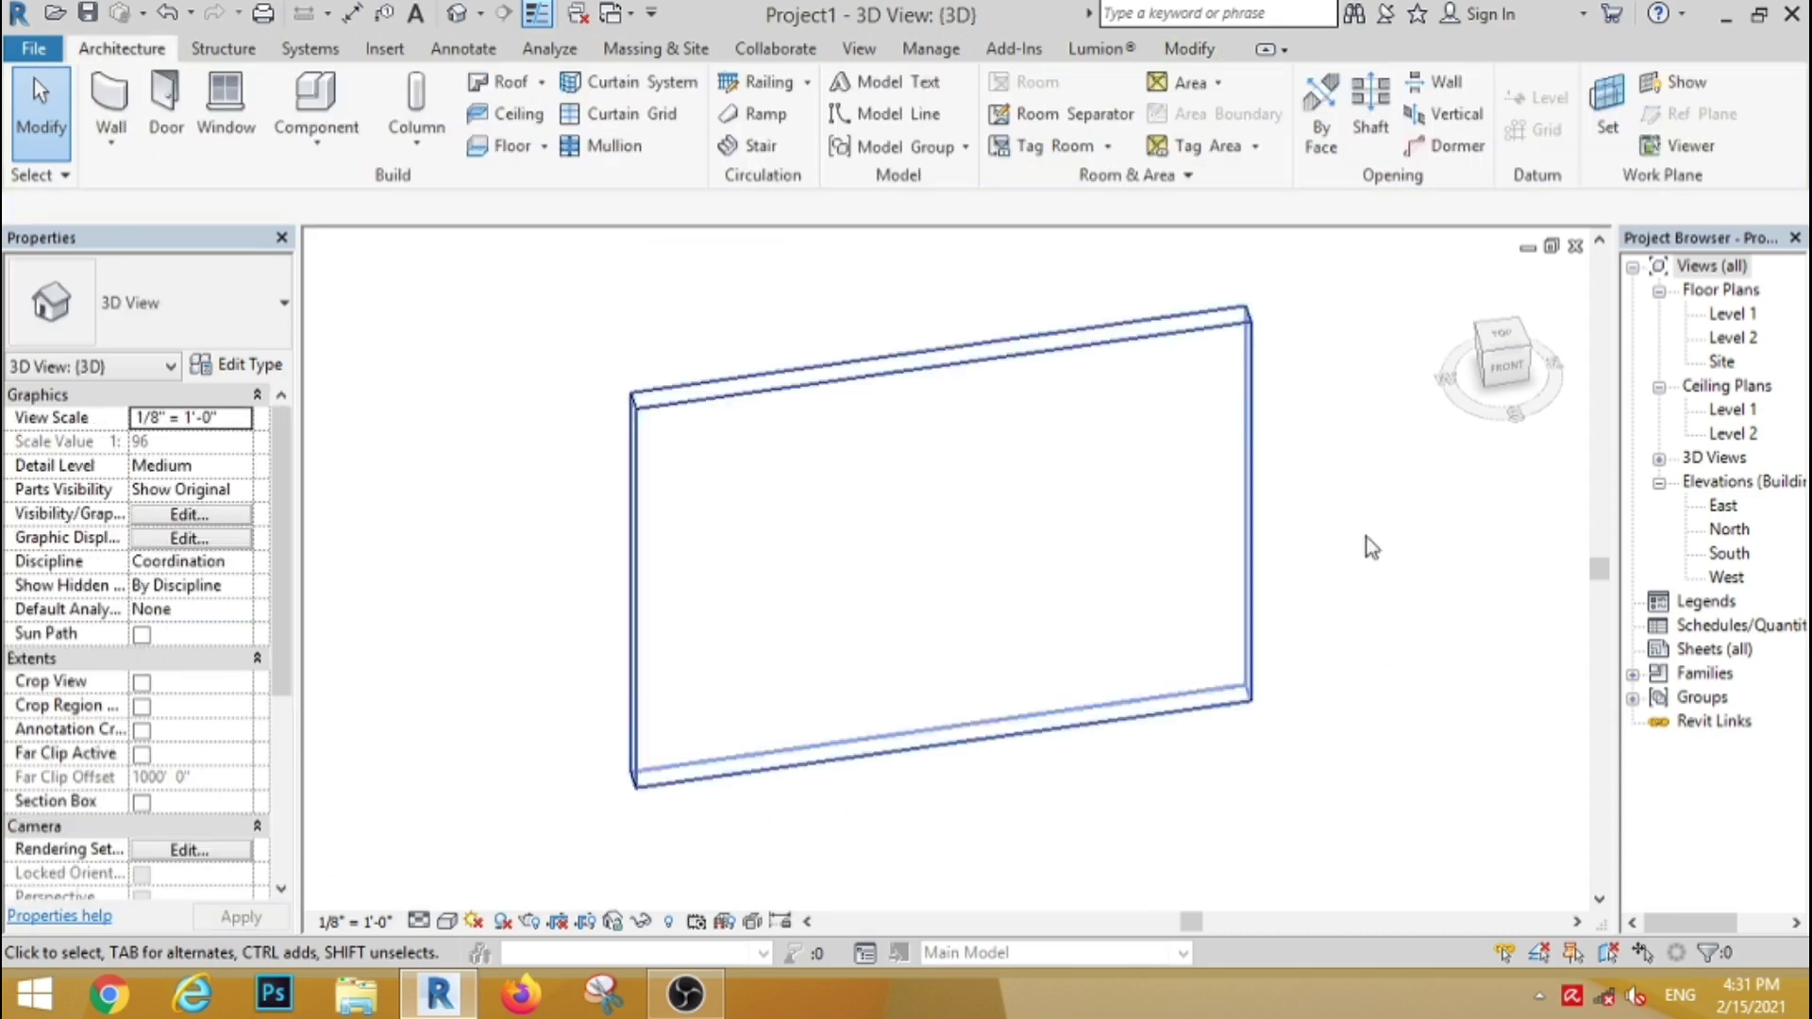
pyautogui.click(1506, 366)
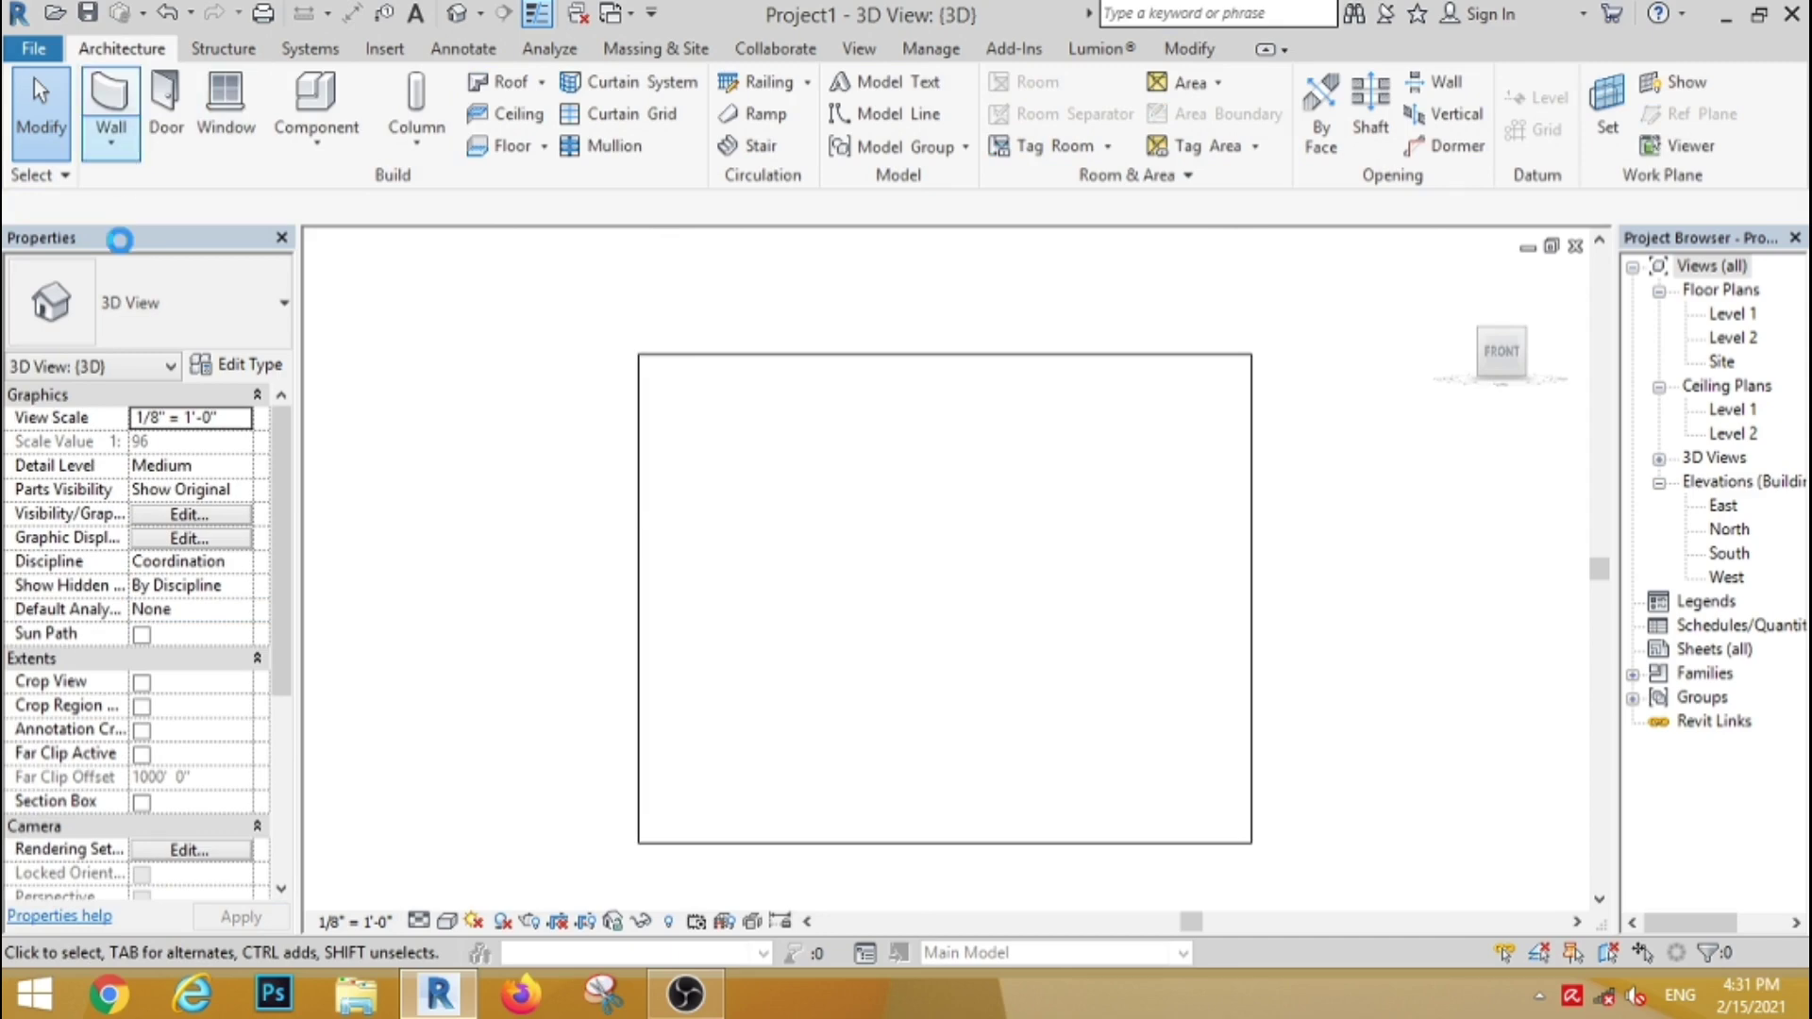
# Step: Create a Reveal 3 wall reveal type using the M_C Shapes-Profile : C250X30 profile
pyautogui.click(111, 137)
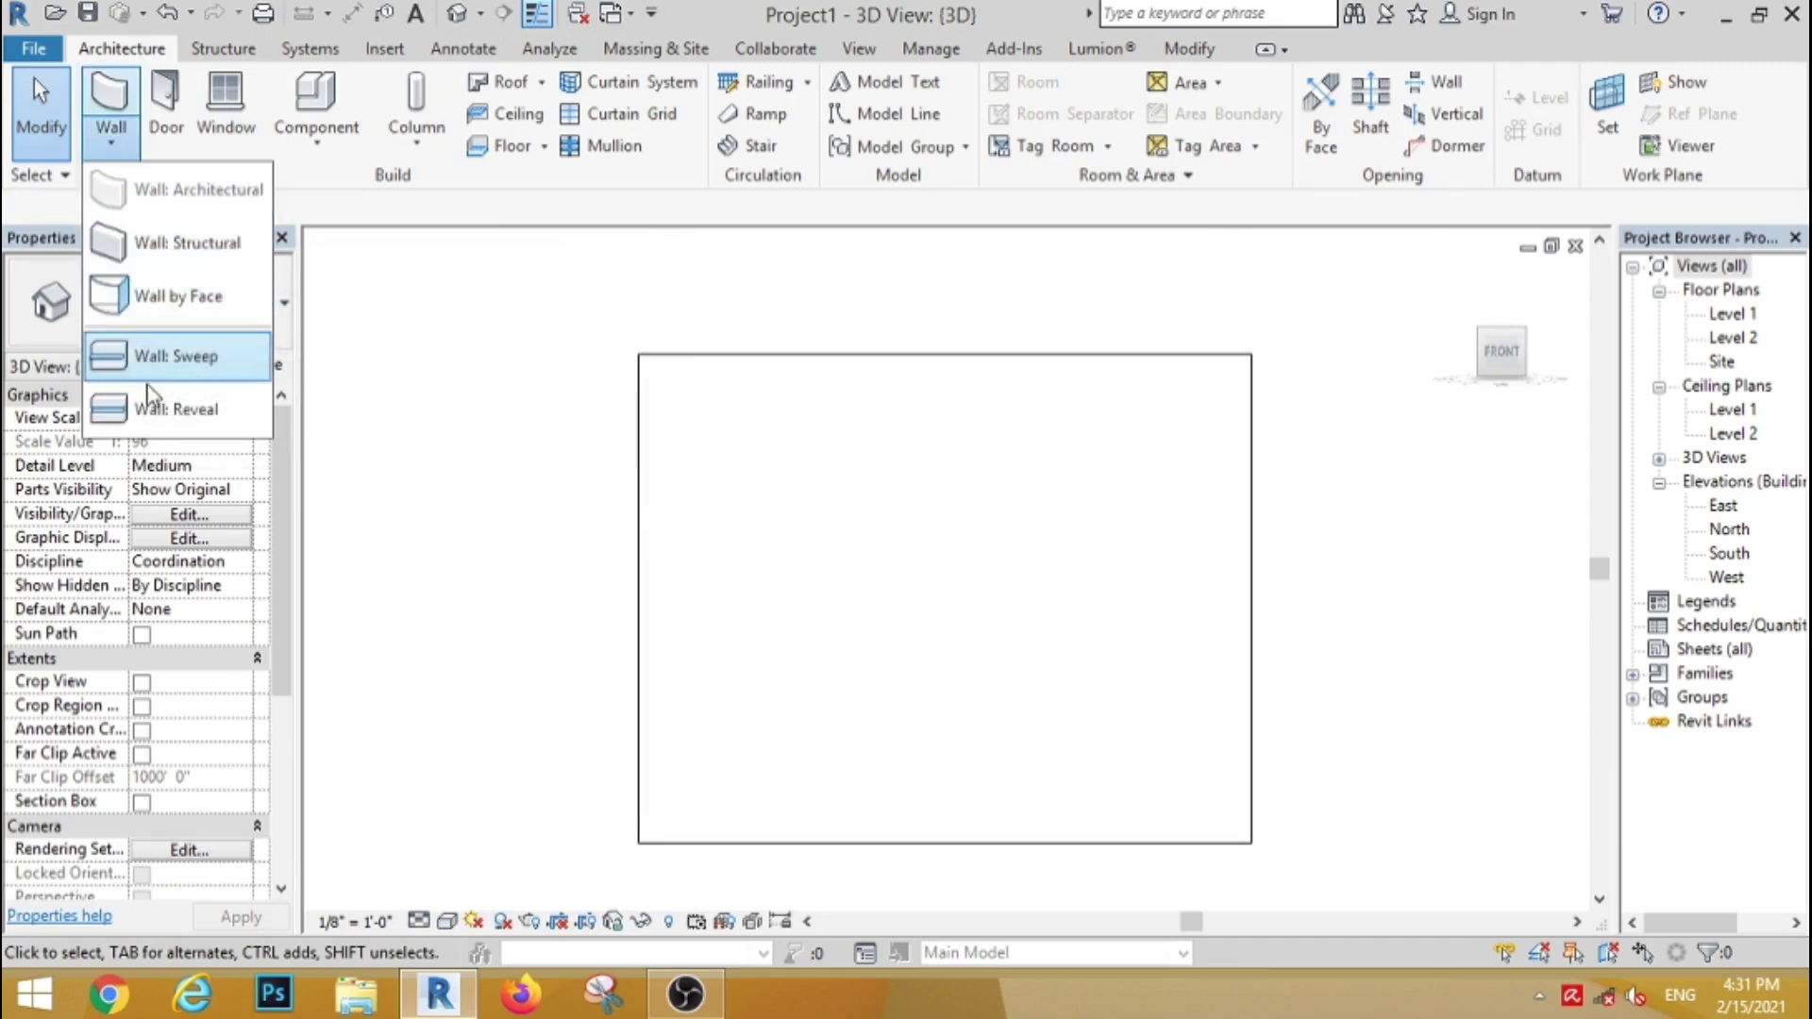
pyautogui.click(185, 404)
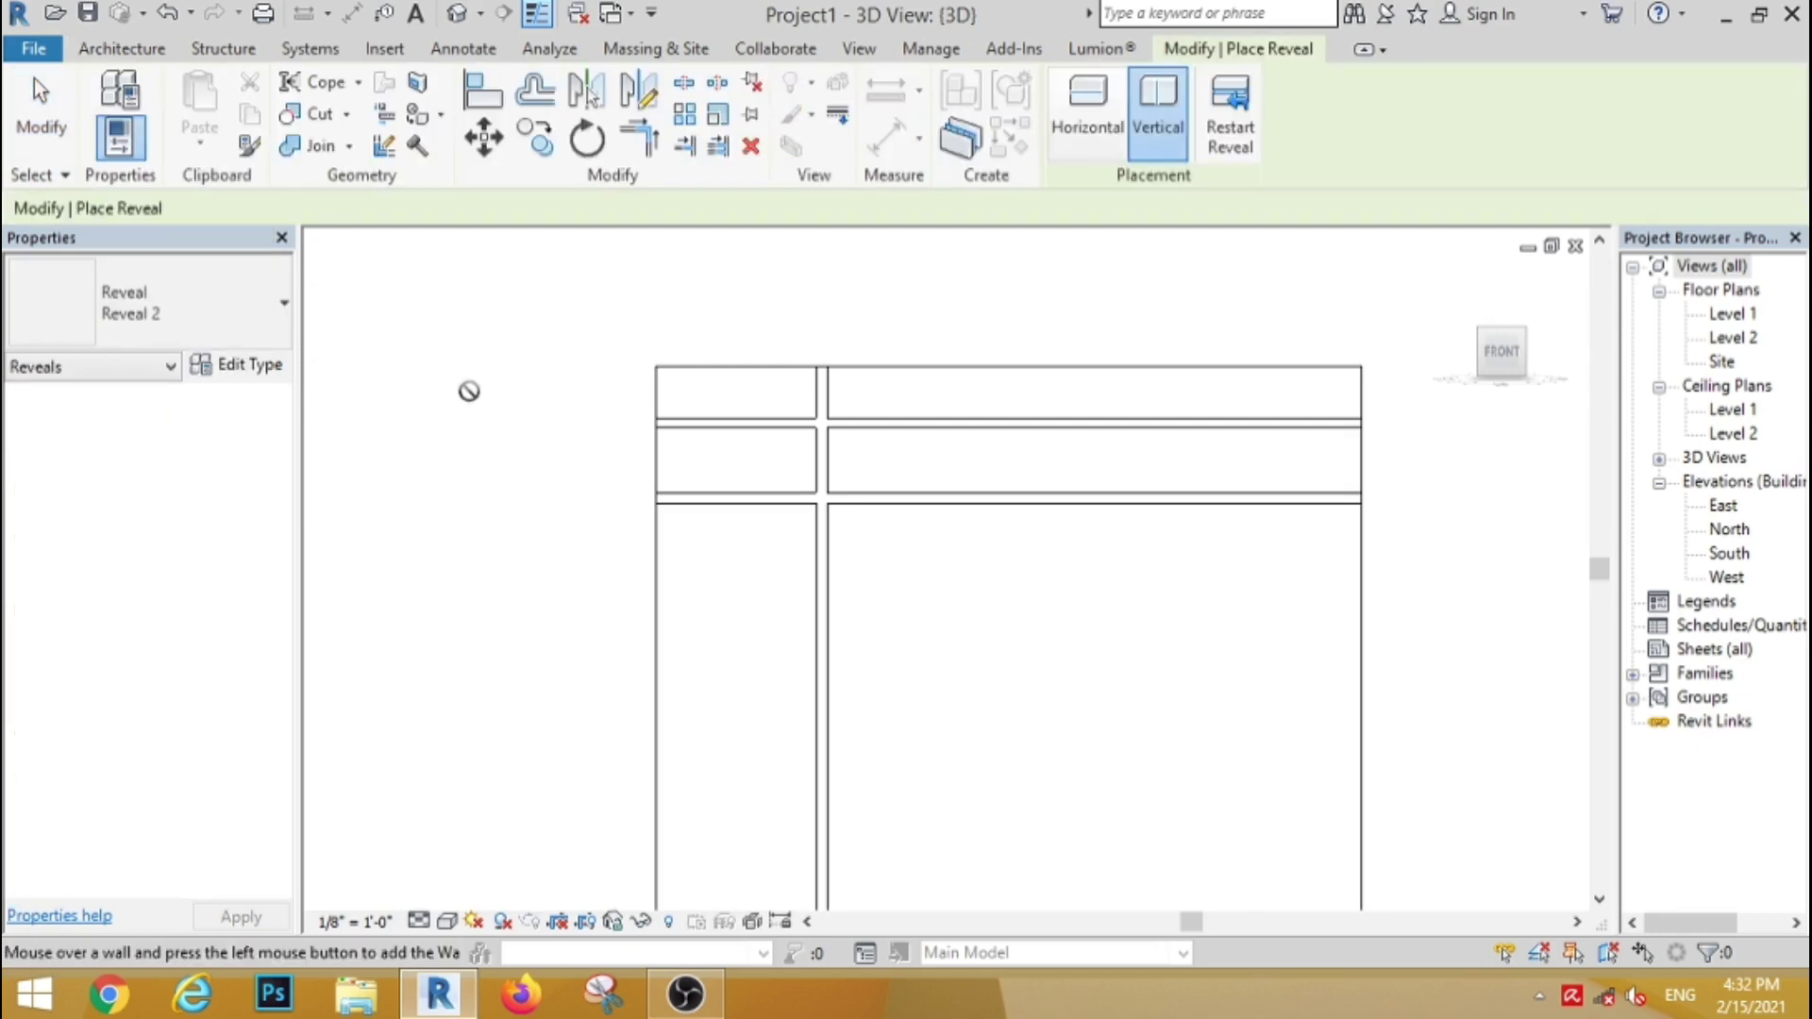
pyautogui.click(247, 370)
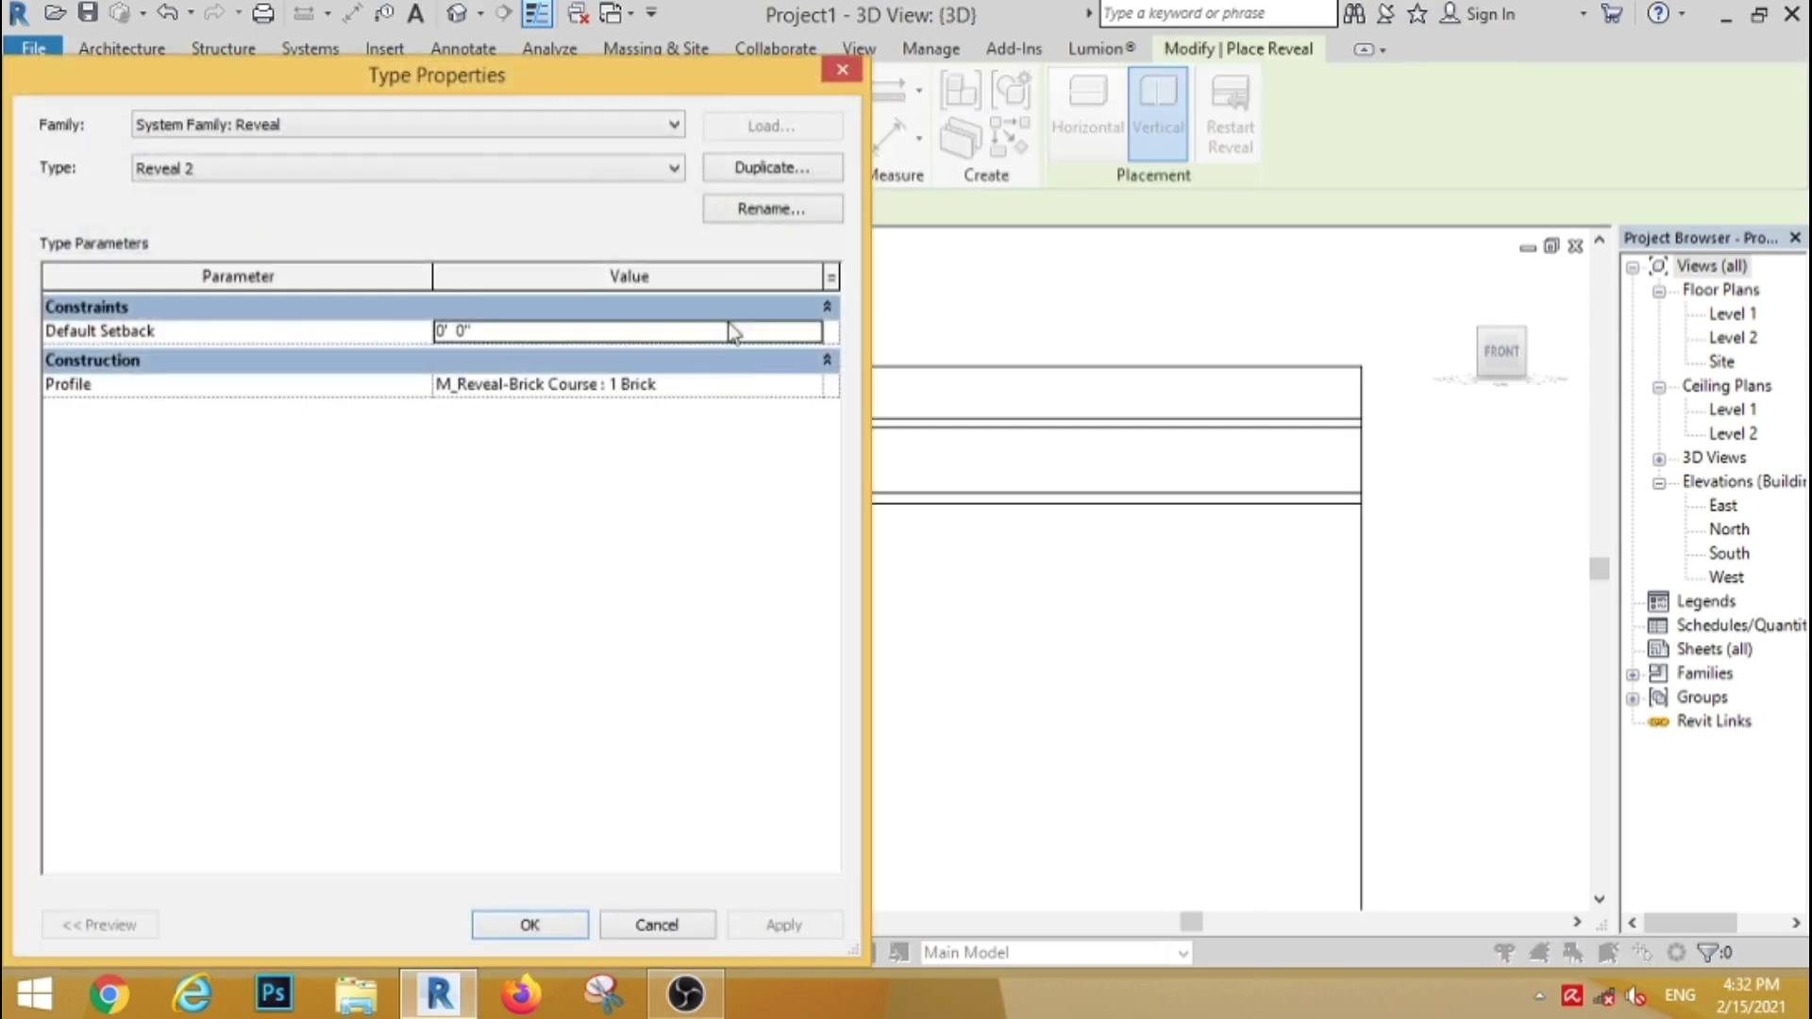
pyautogui.click(768, 170)
pyautogui.click(406, 577)
pyautogui.click(812, 387)
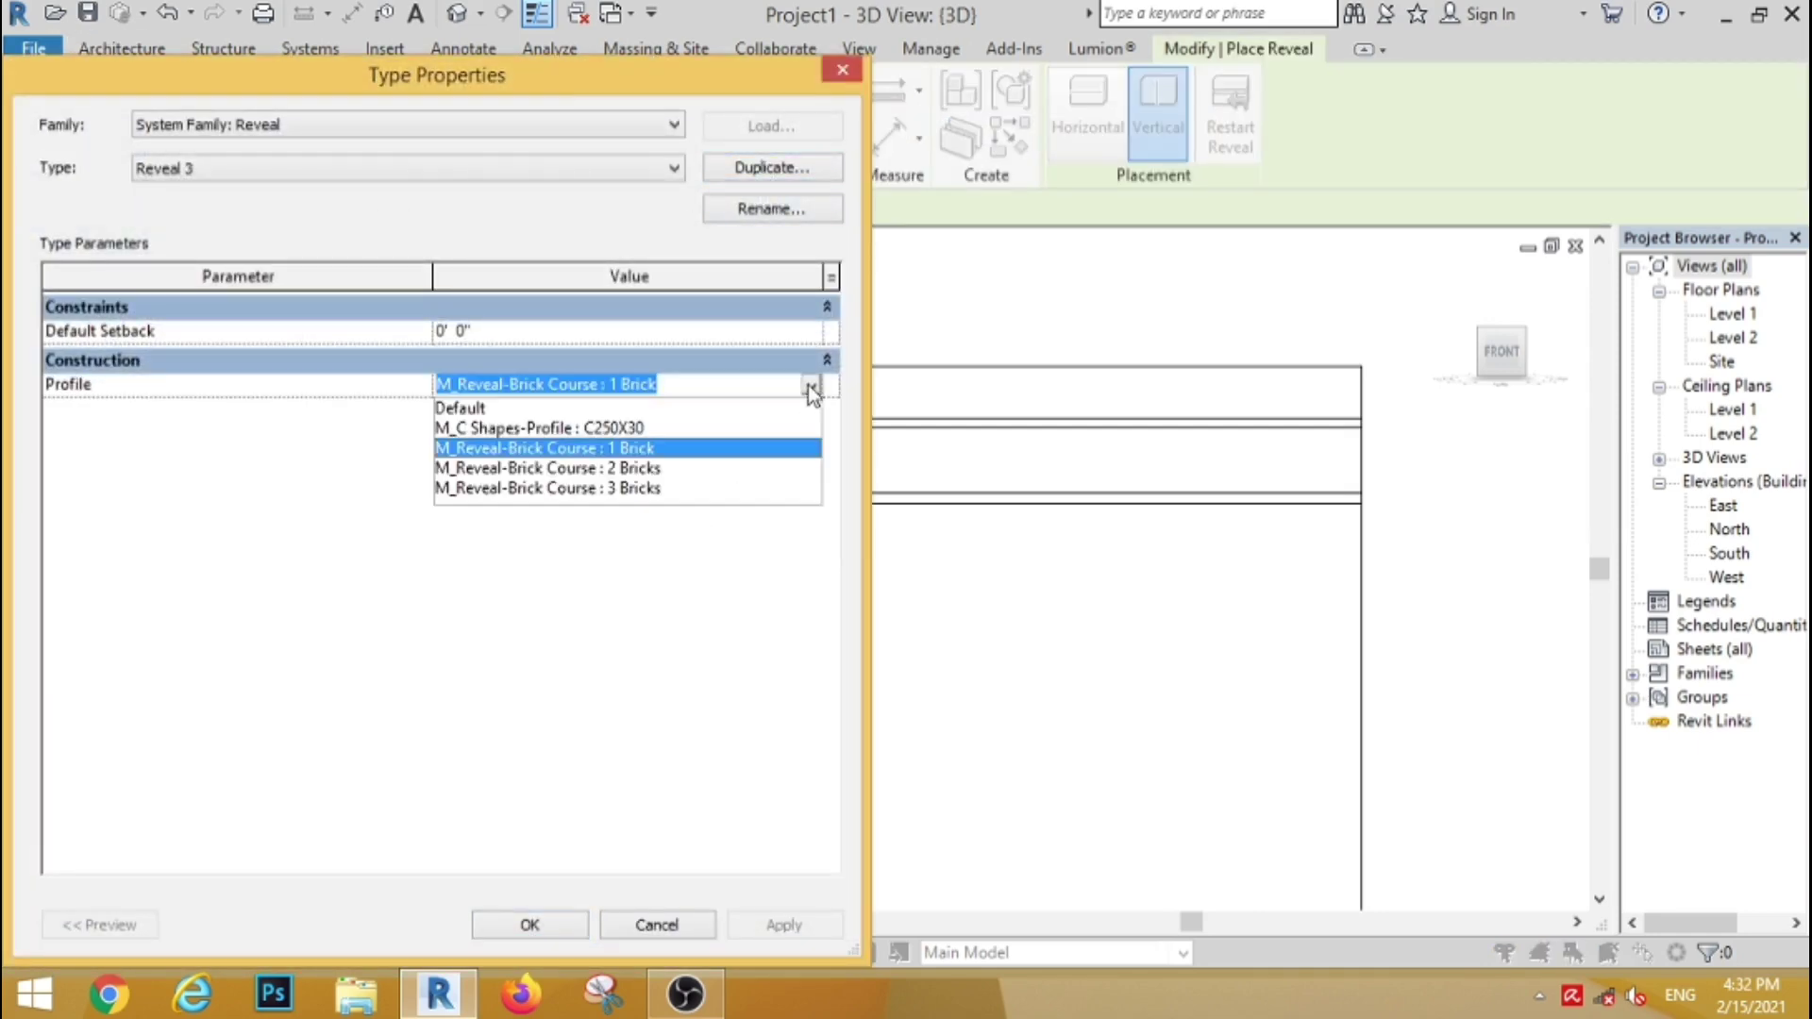
pyautogui.click(579, 428)
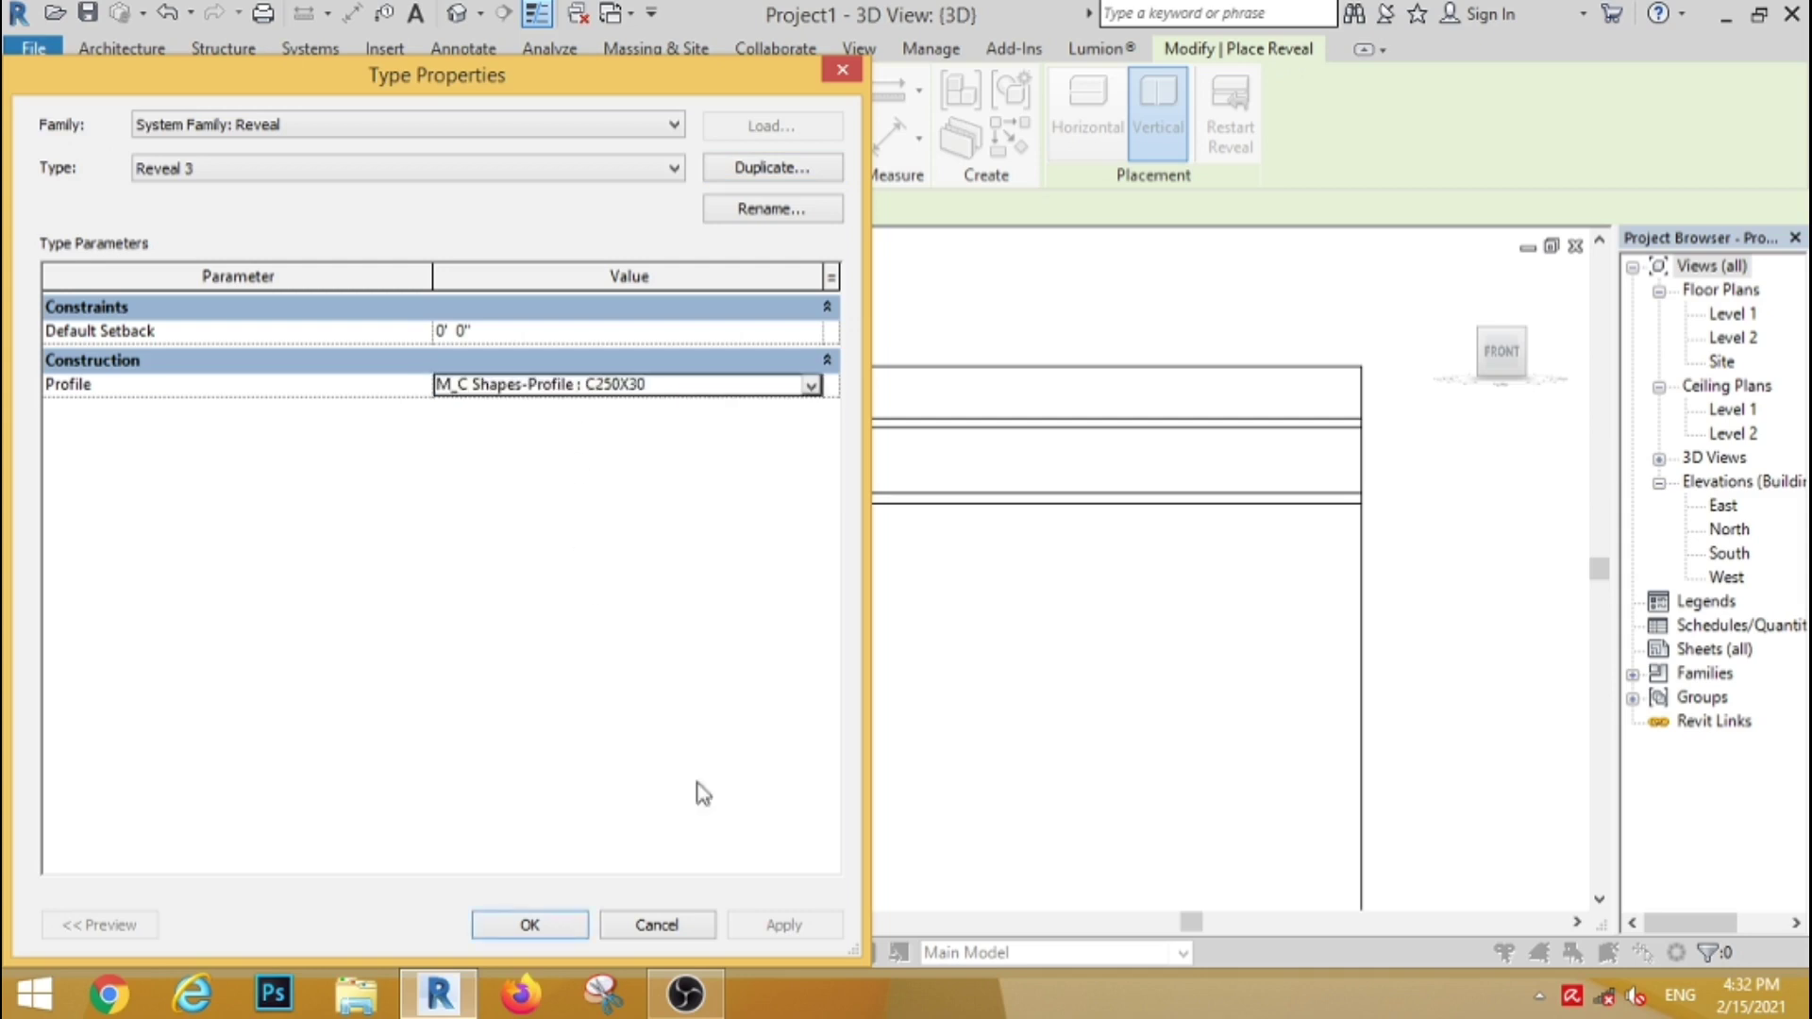
pyautogui.click(541, 933)
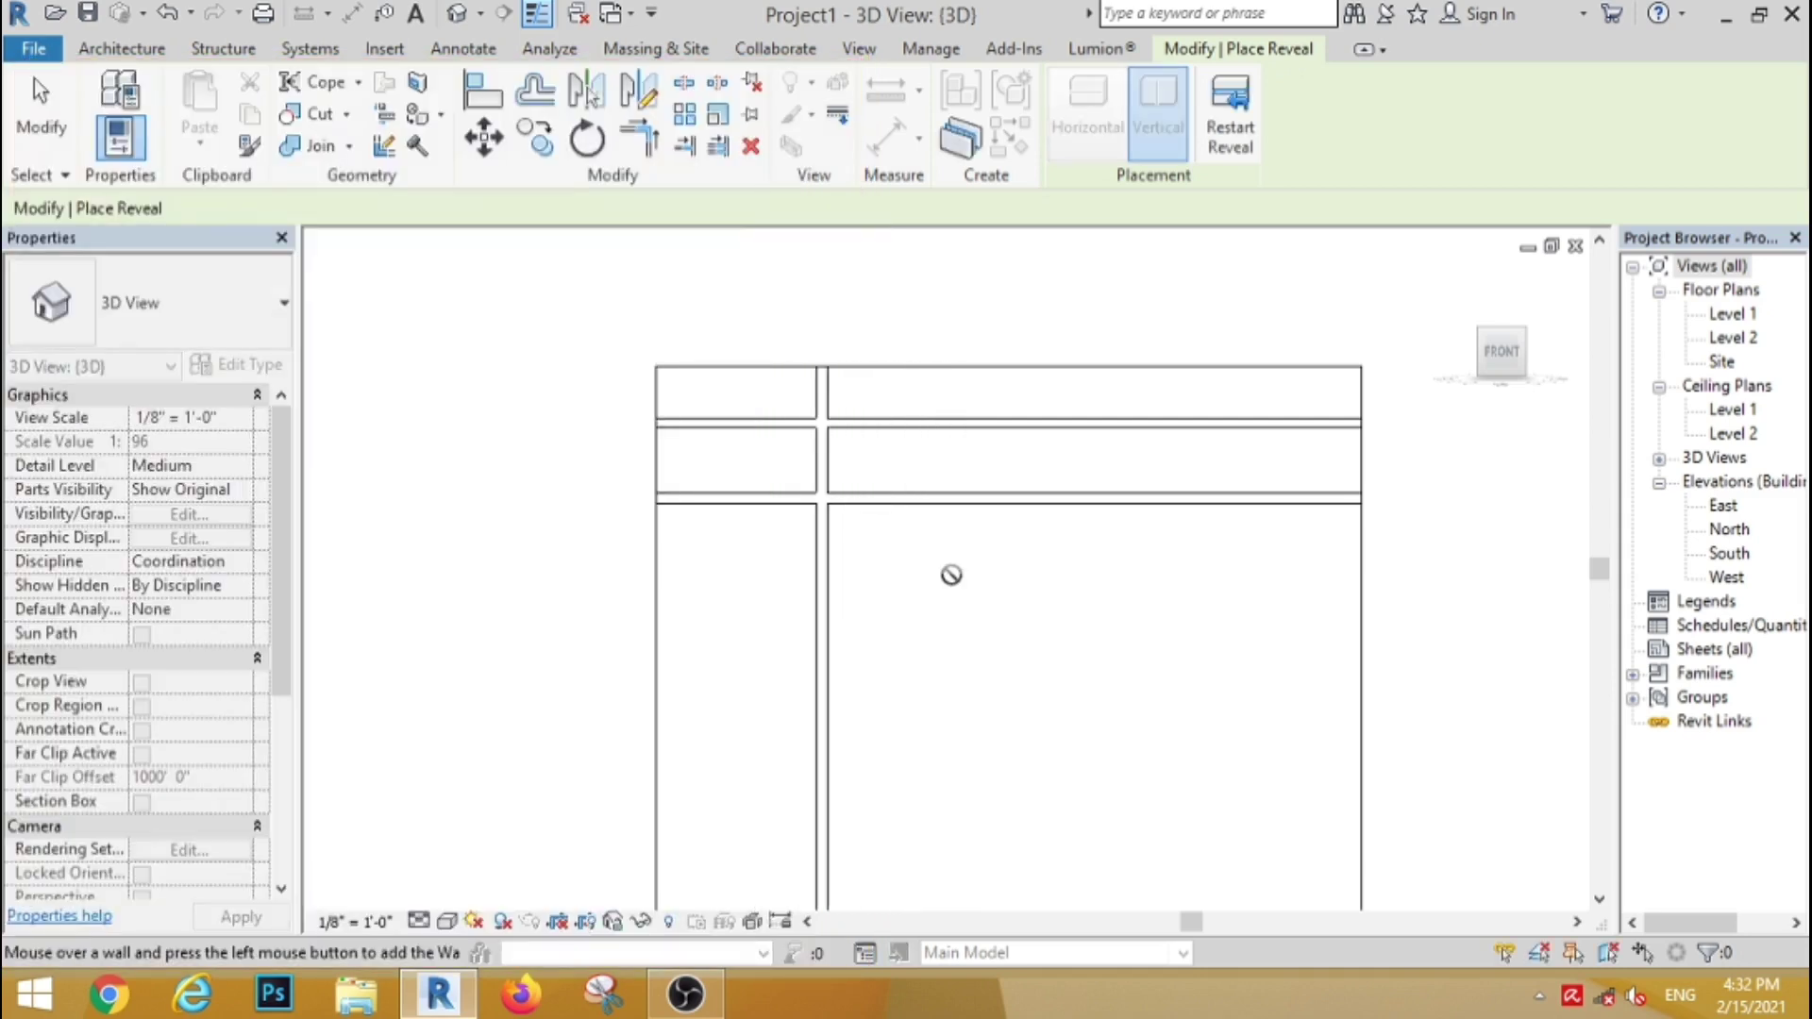
# Step: Place one vertical and one horizontal Reveal 3 reveal on the wall
pyautogui.click(1240, 137)
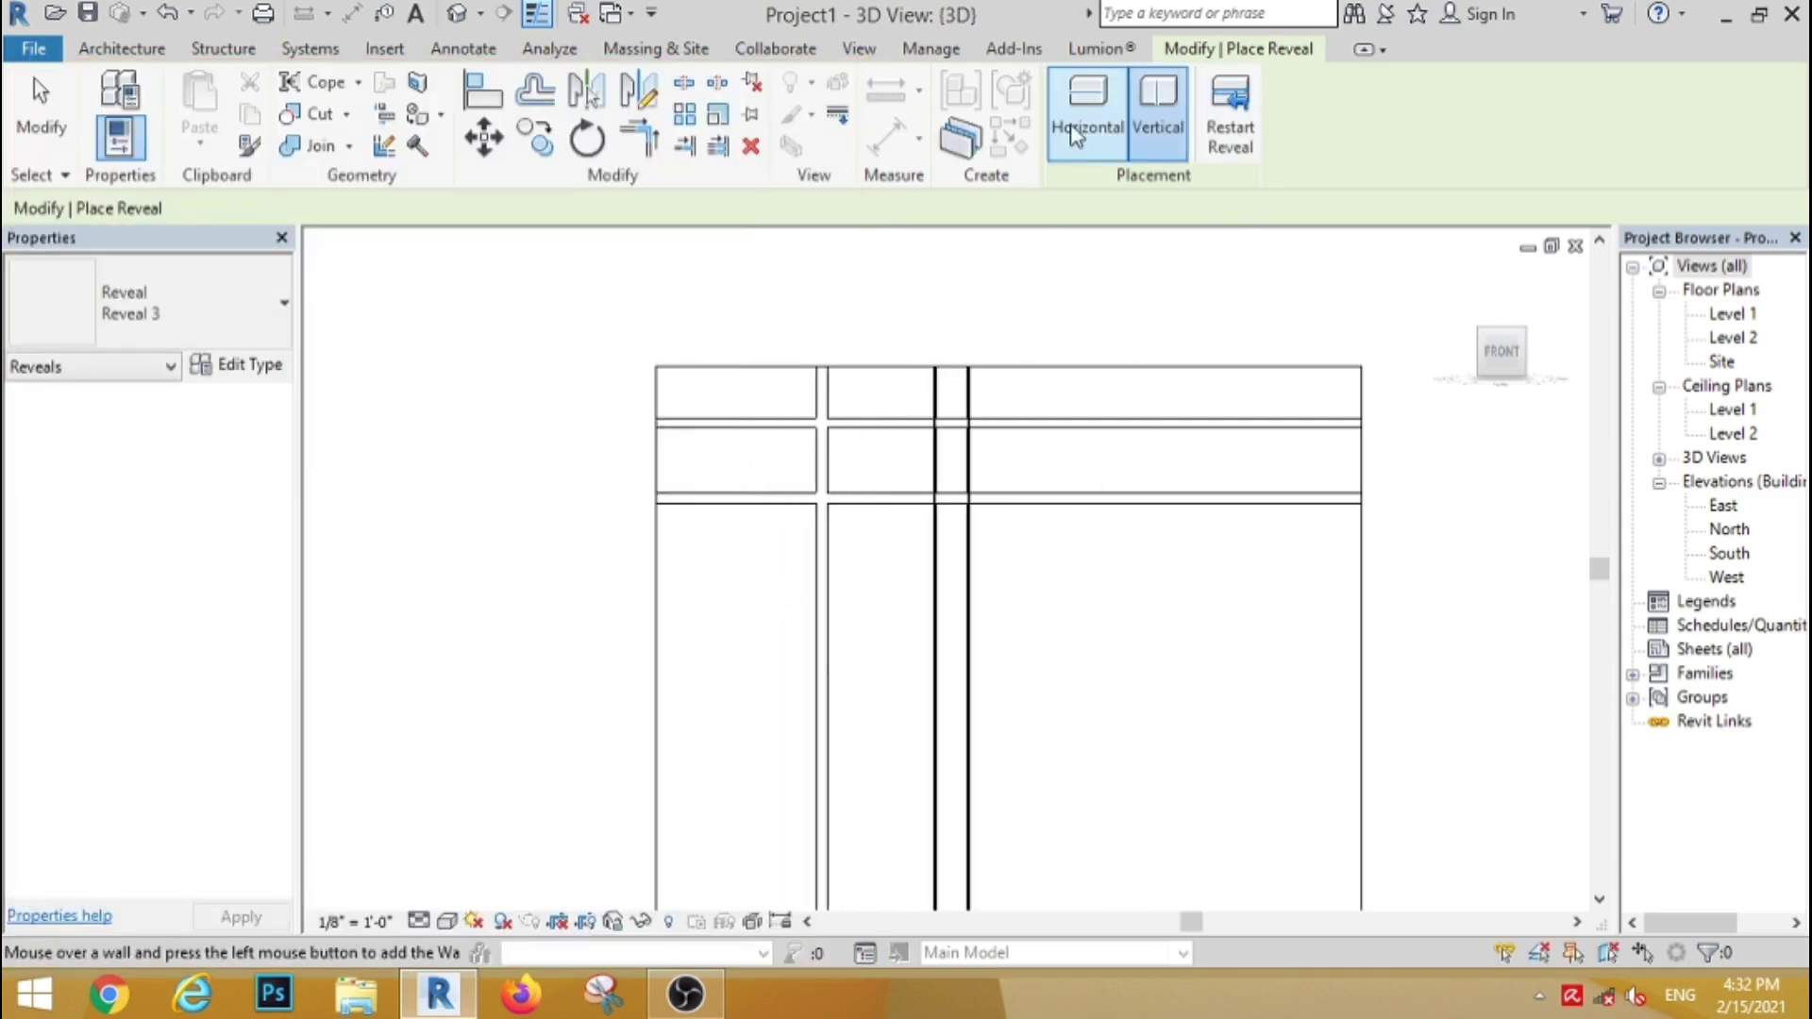
pyautogui.click(1087, 104)
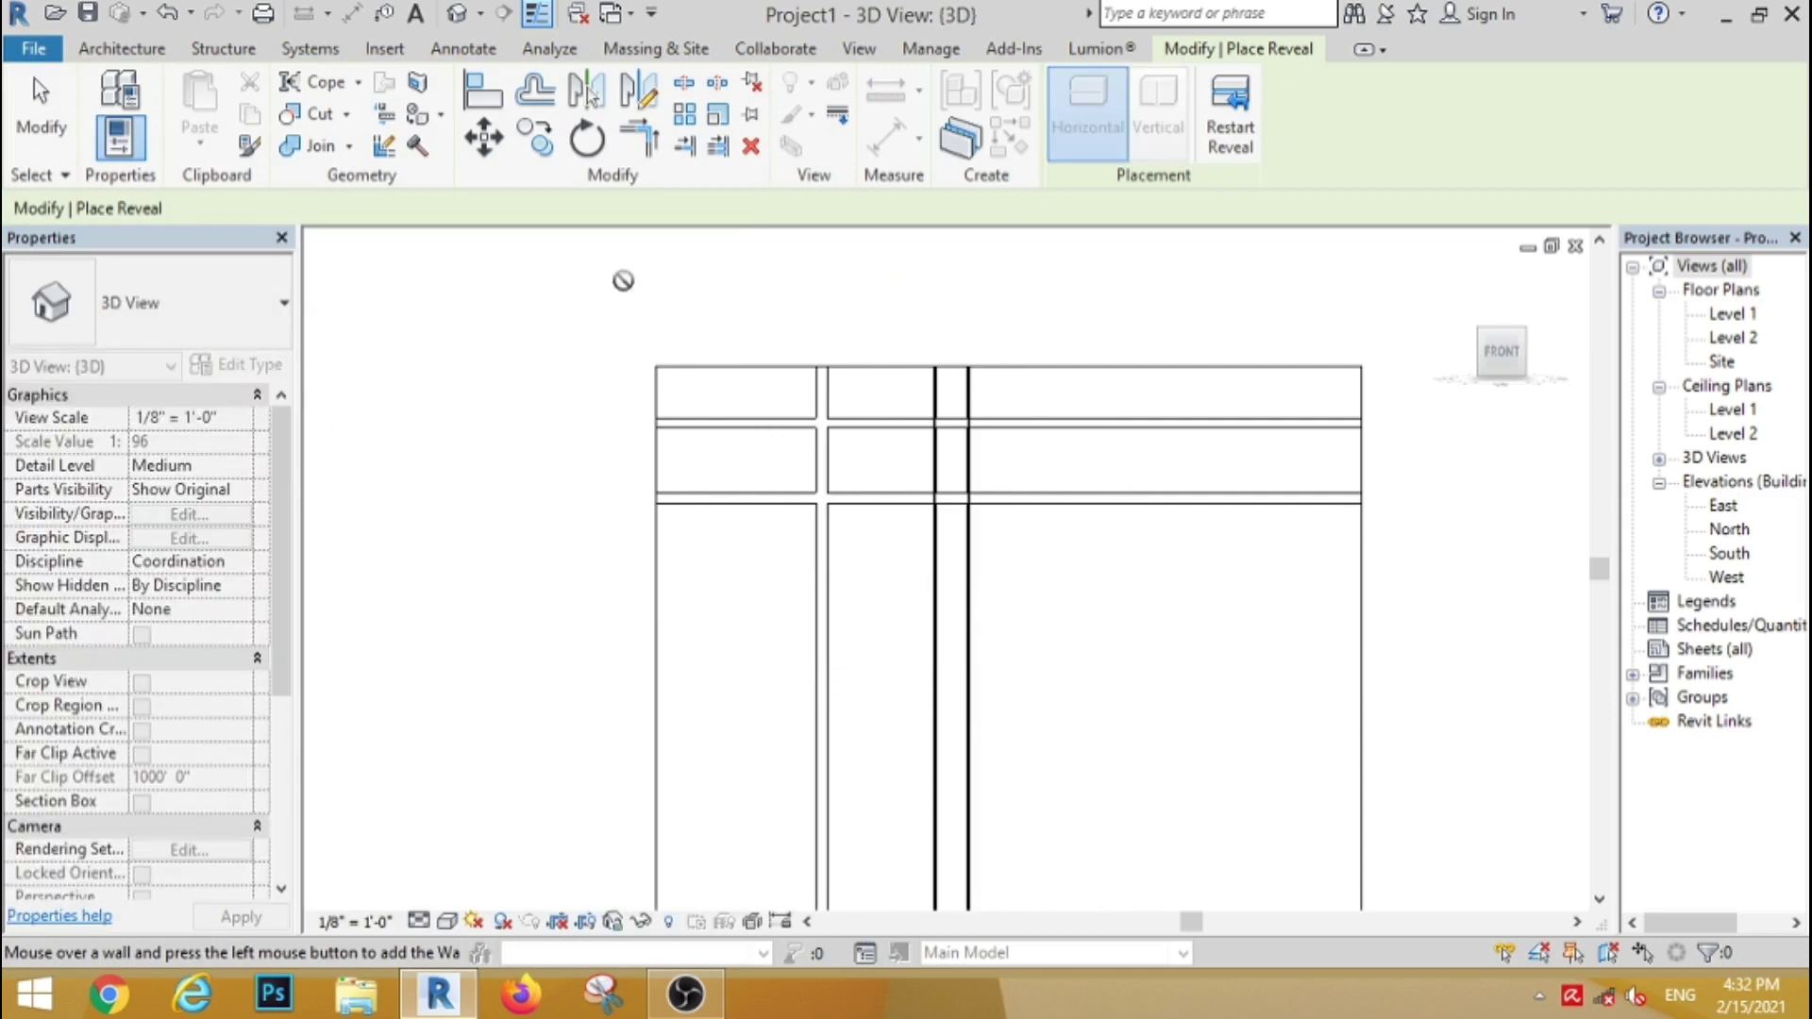
pyautogui.click(829, 597)
# Step: Exit reveal placement and reorient the 3D view to face the wall front-on
pyautogui.press('Escape')
pyautogui.press('Escape')
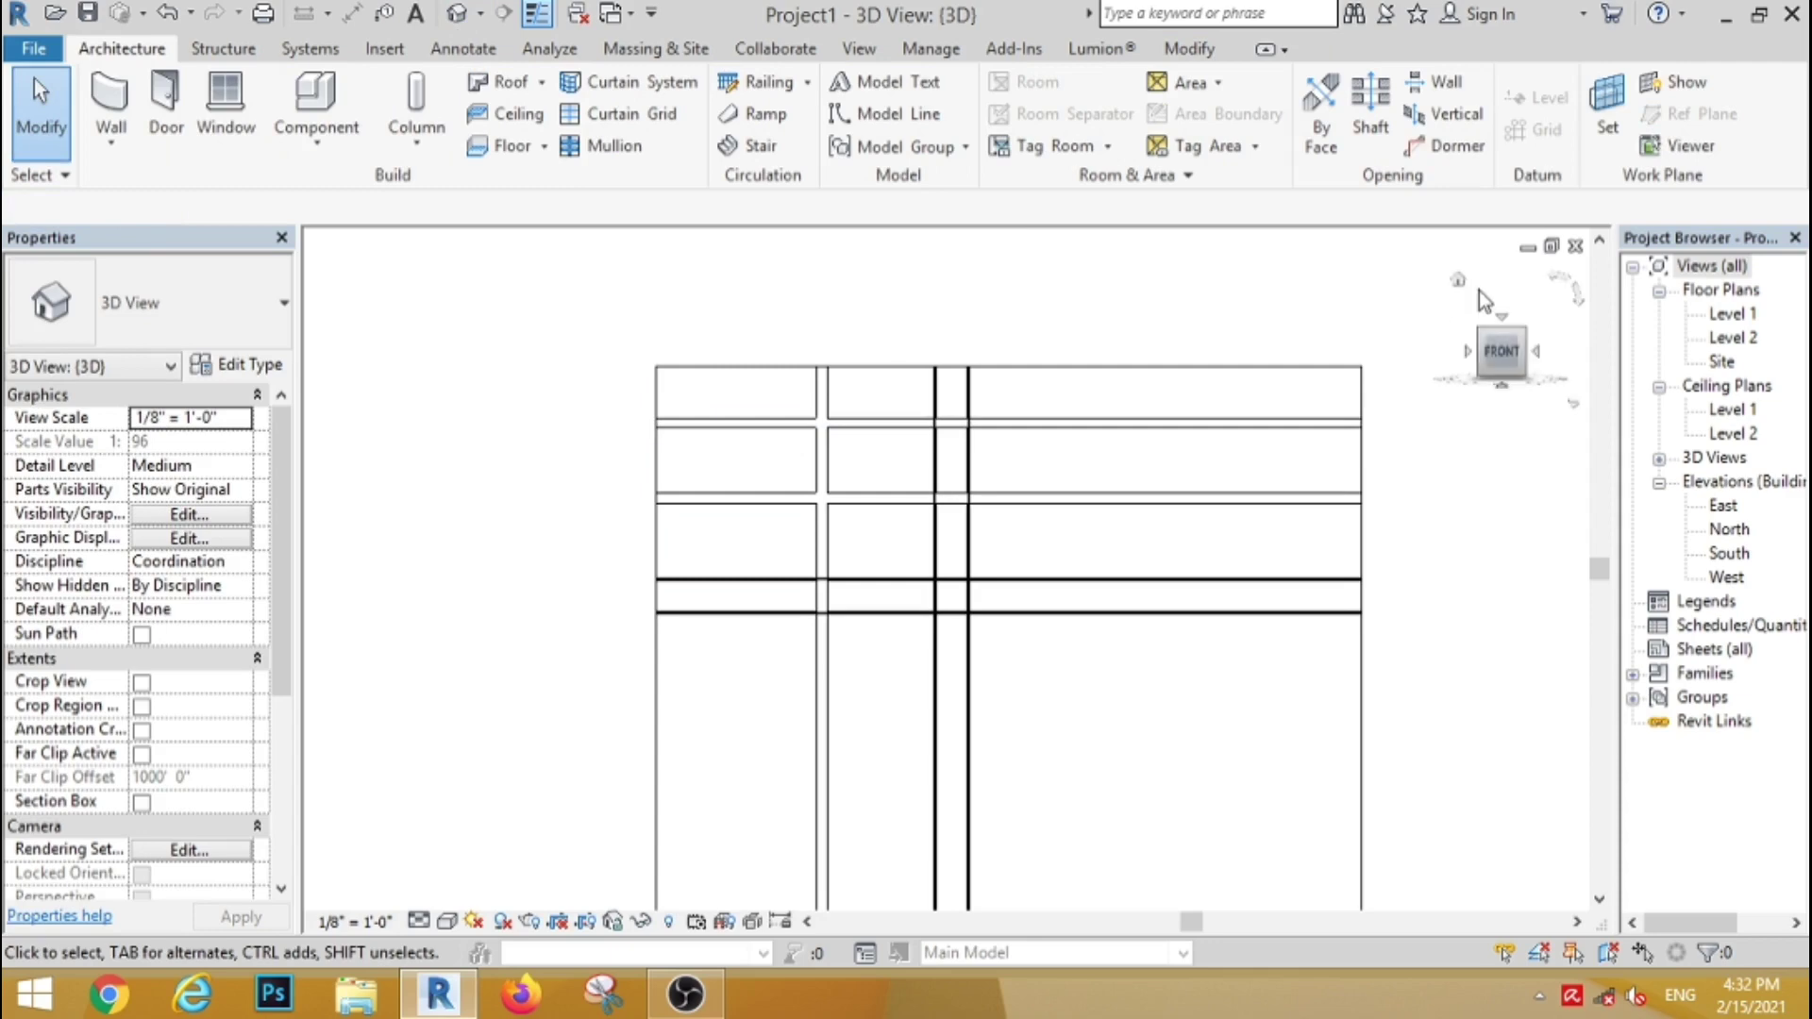
pyautogui.click(1460, 282)
pyautogui.scroll(5, 1067, 670)
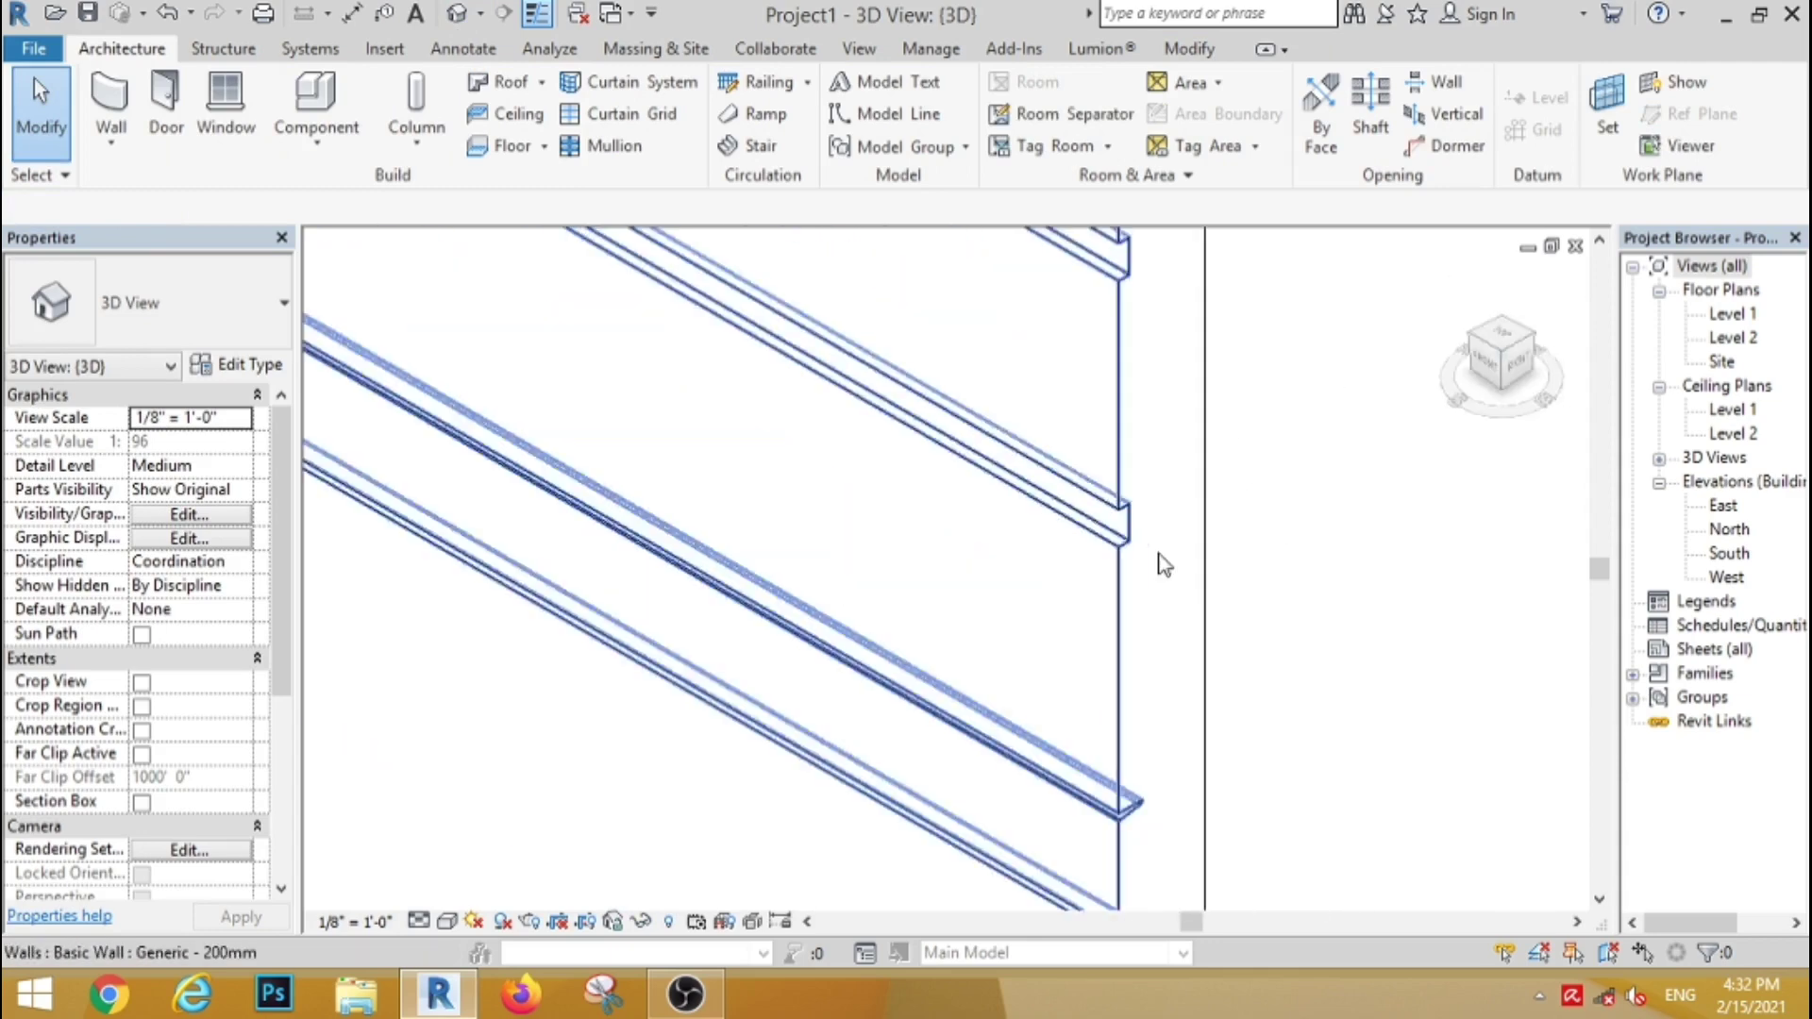
pyautogui.scroll(-4, 1085, 754)
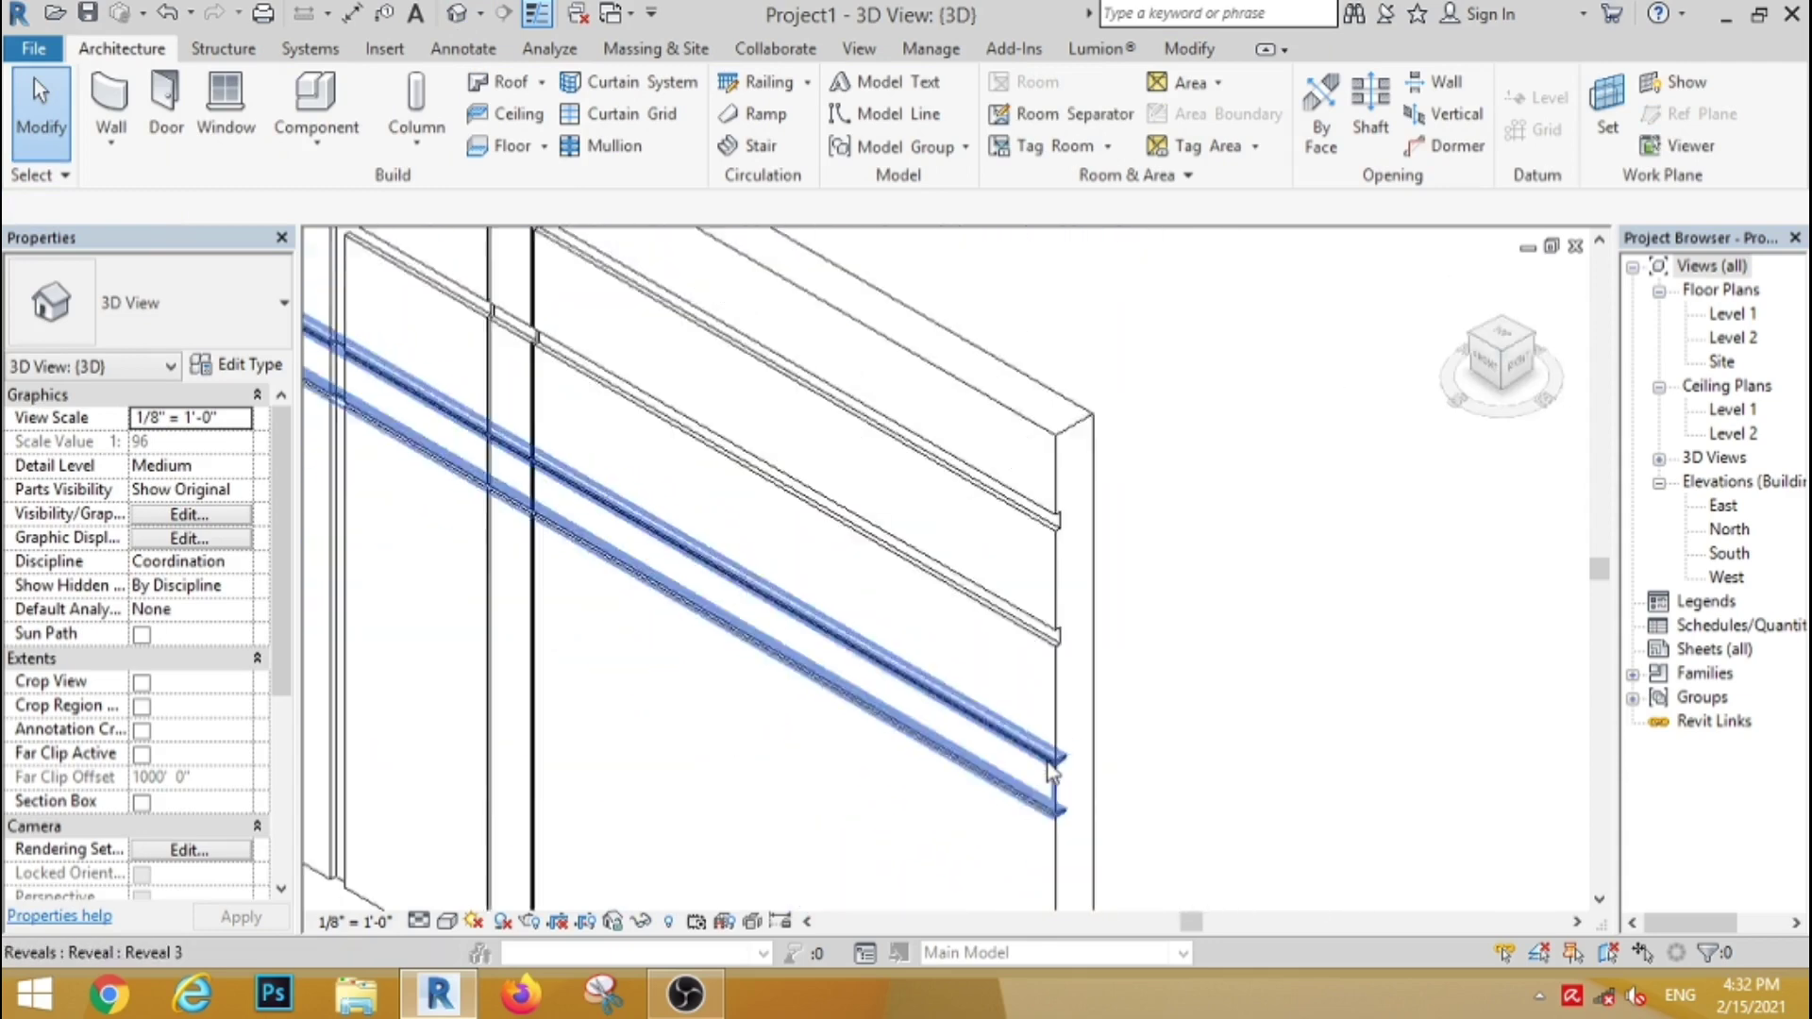
pyautogui.click(1479, 364)
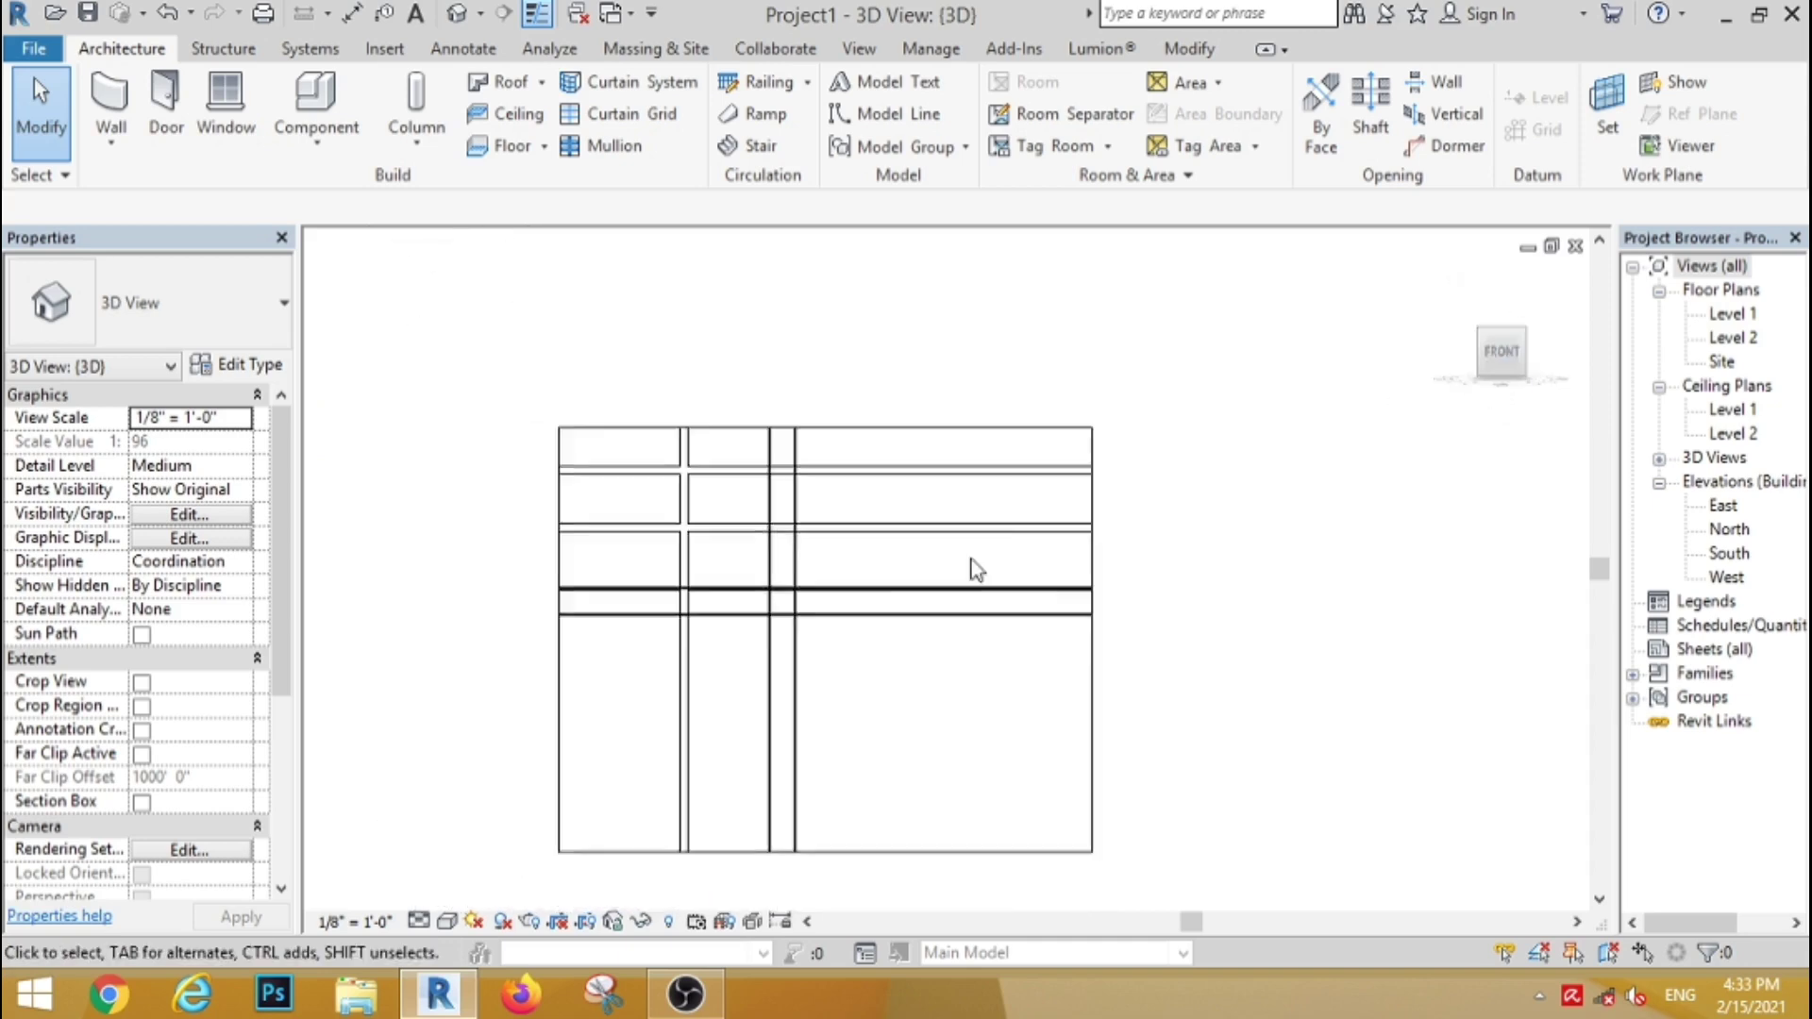
pyautogui.scroll(3, 886, 614)
pyautogui.scroll(-2, 878, 641)
pyautogui.scroll(-1, 944, 615)
pyautogui.scroll(-1, 981, 570)
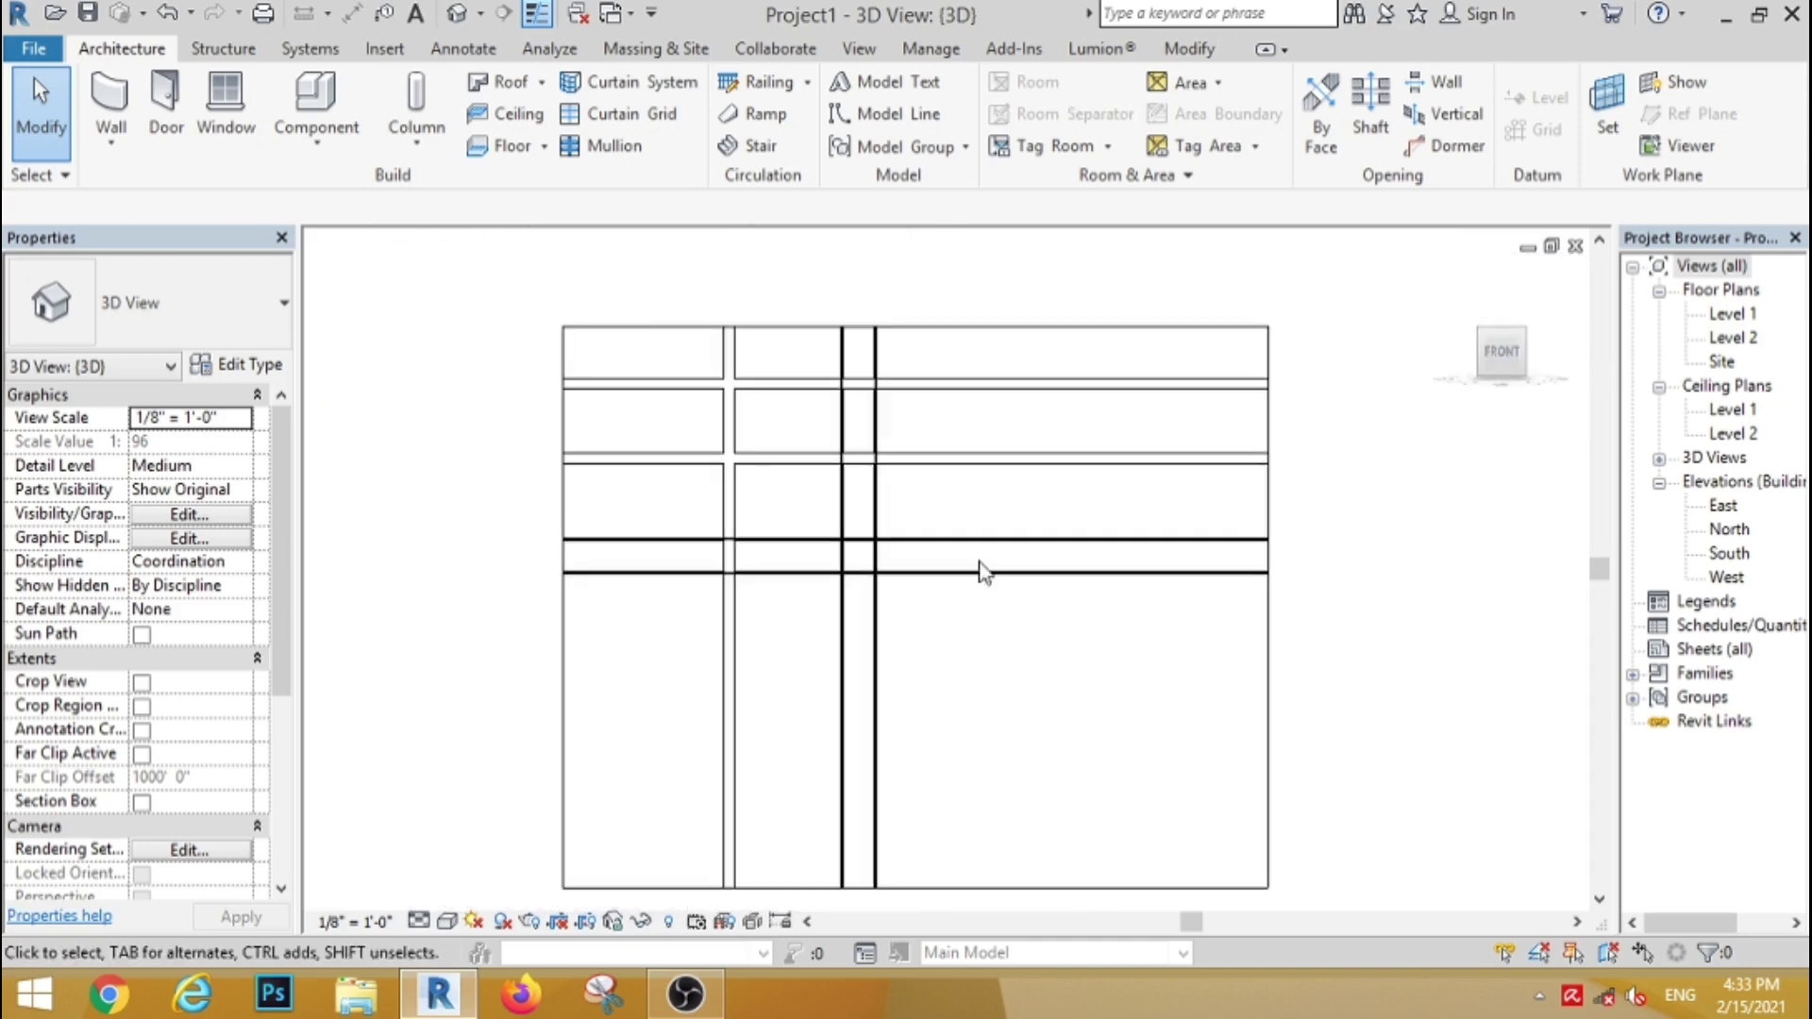
# Step: Filter the selection down to the five reveals, excluding the wall, and delete them
pyautogui.moveTo(1346, 276); pyautogui.dragTo(456, 875)
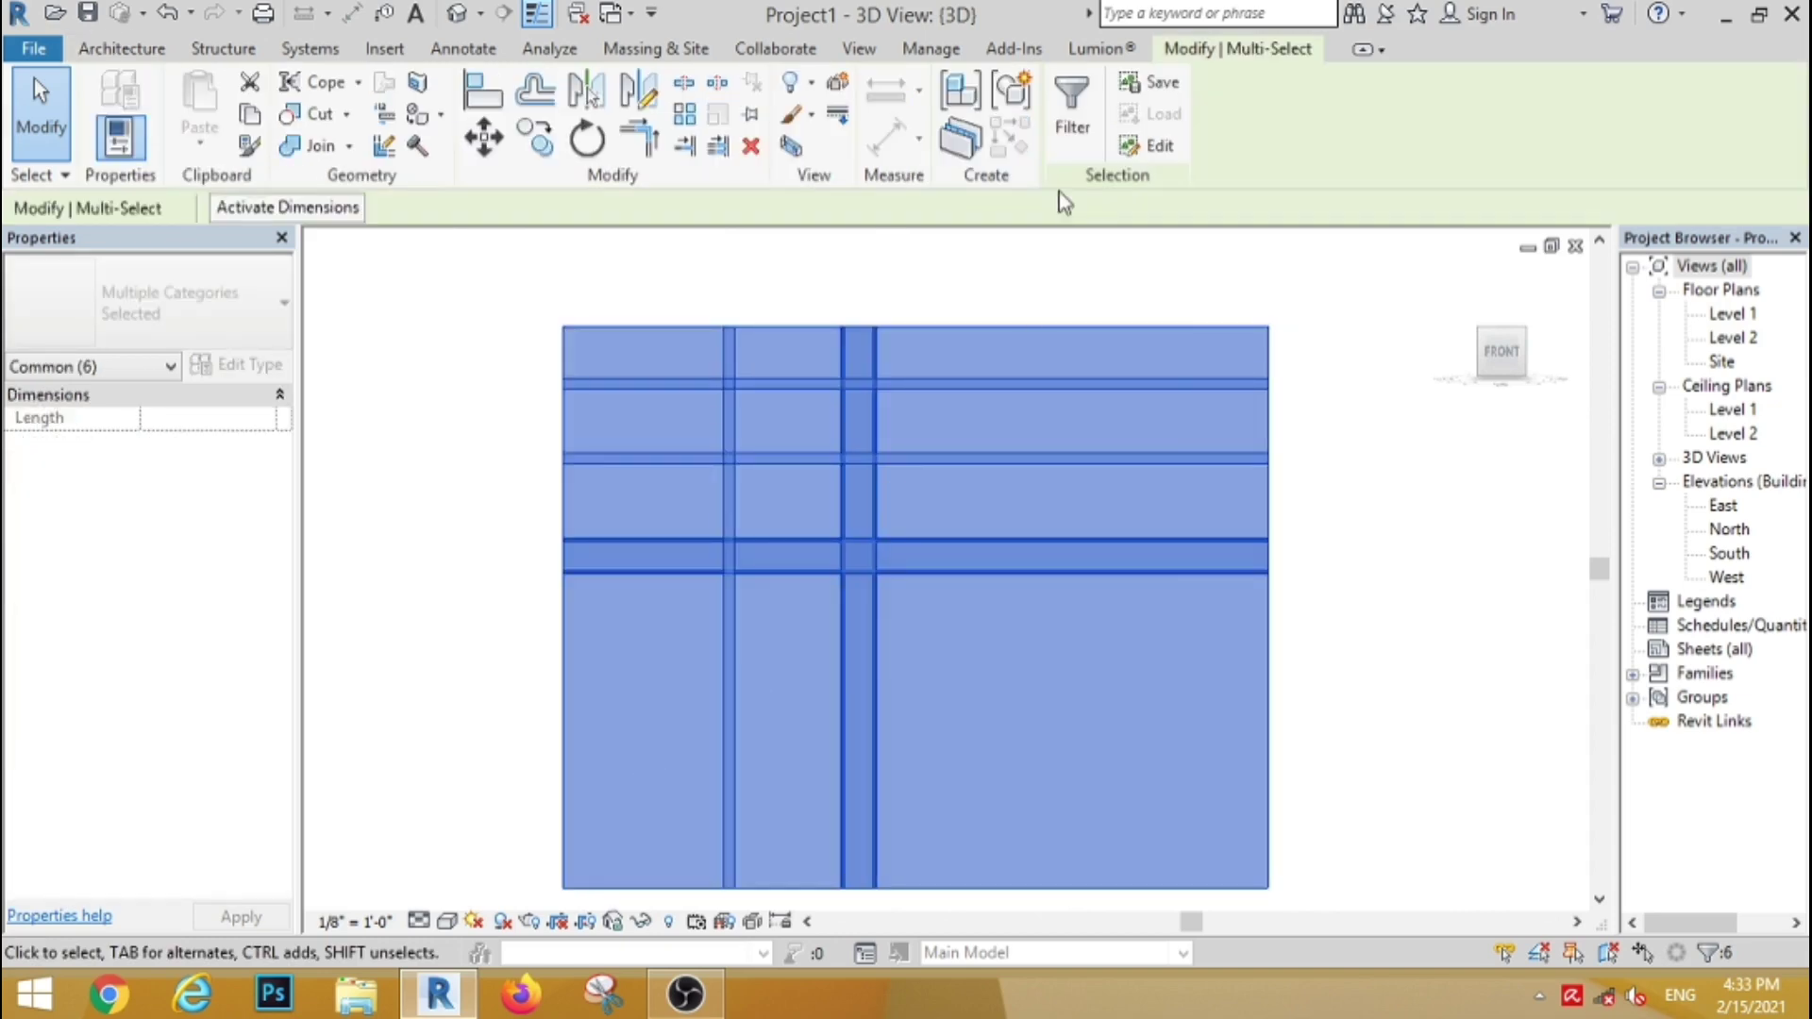
pyautogui.click(1072, 109)
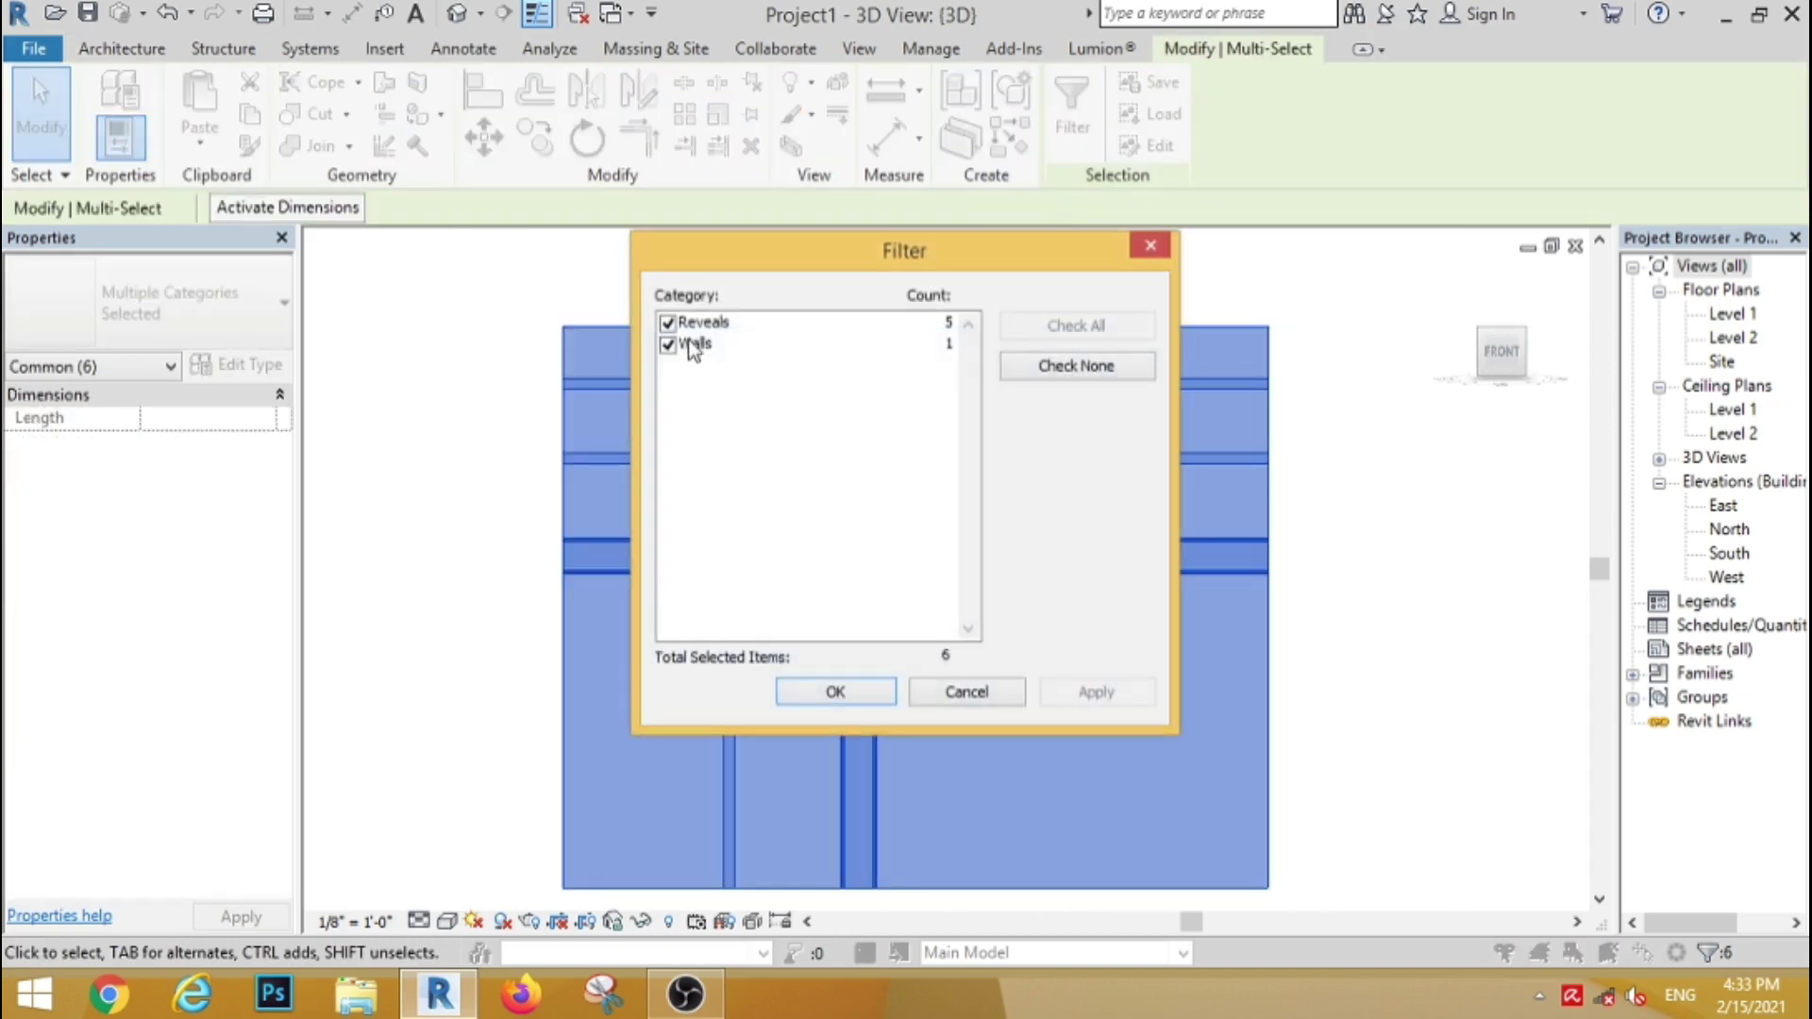
pyautogui.click(667, 344)
pyautogui.click(887, 693)
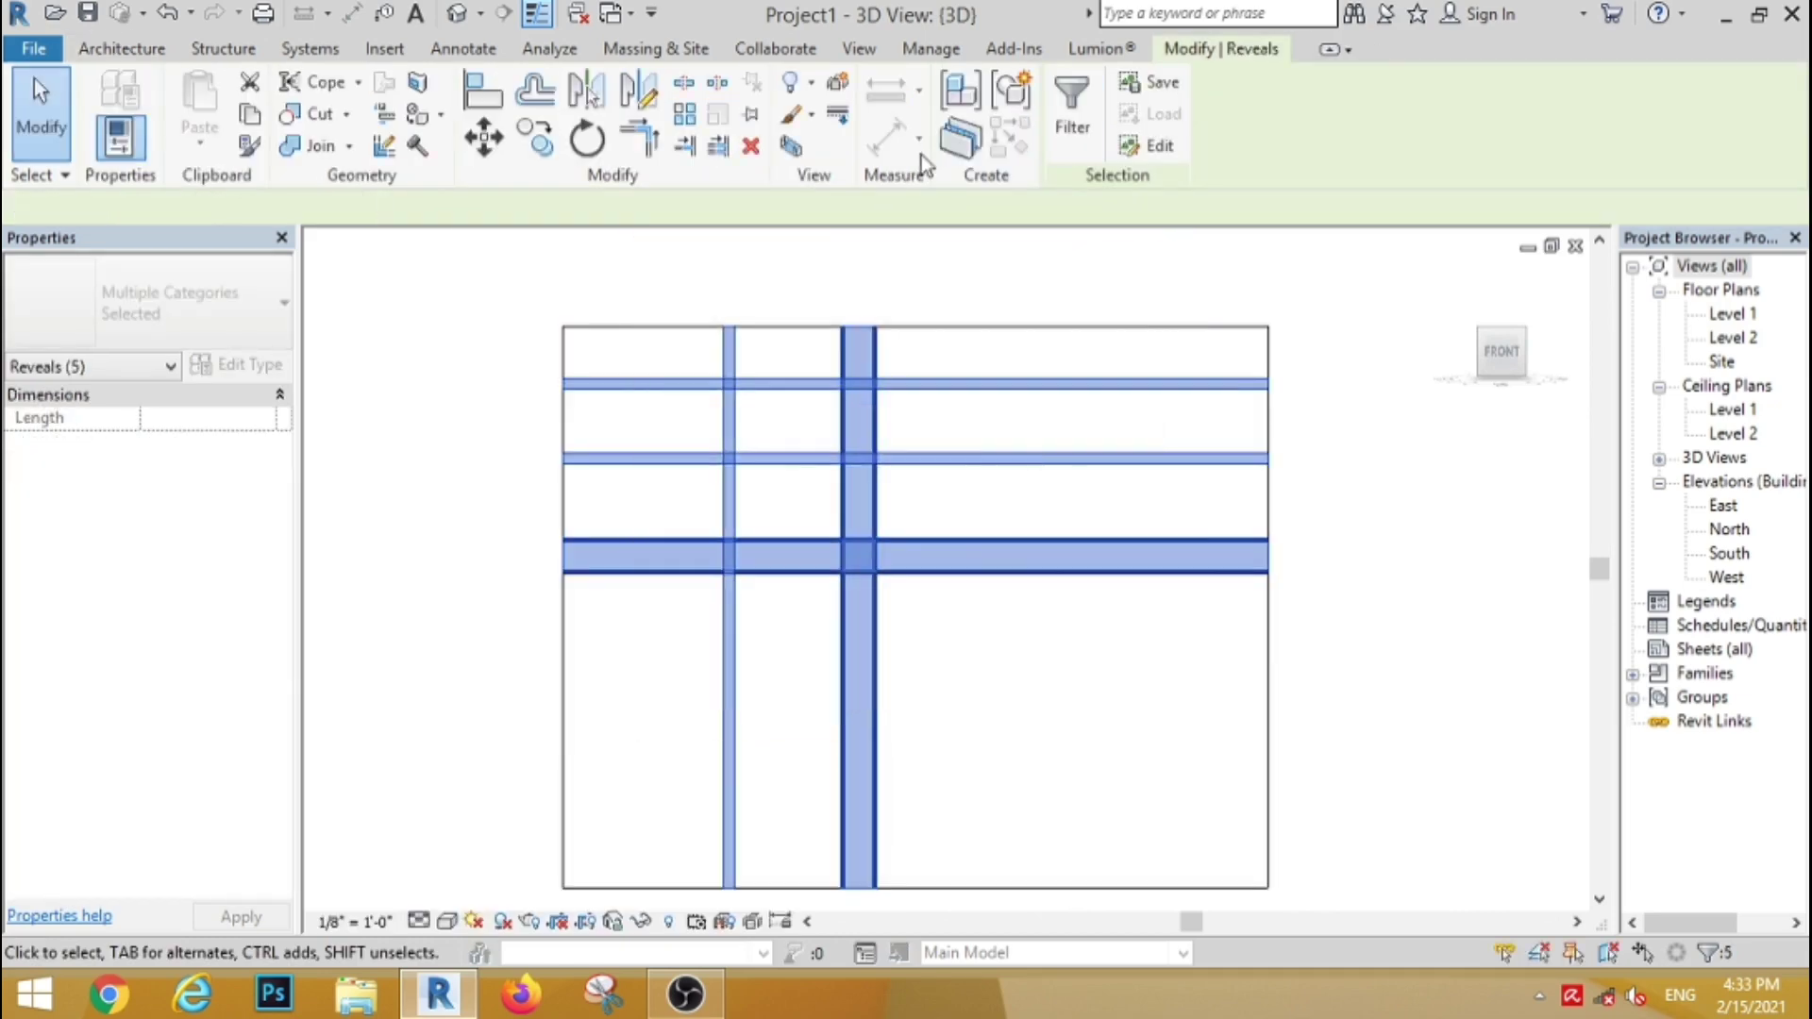
pyautogui.click(751, 146)
pyautogui.scroll(-3, 798, 518)
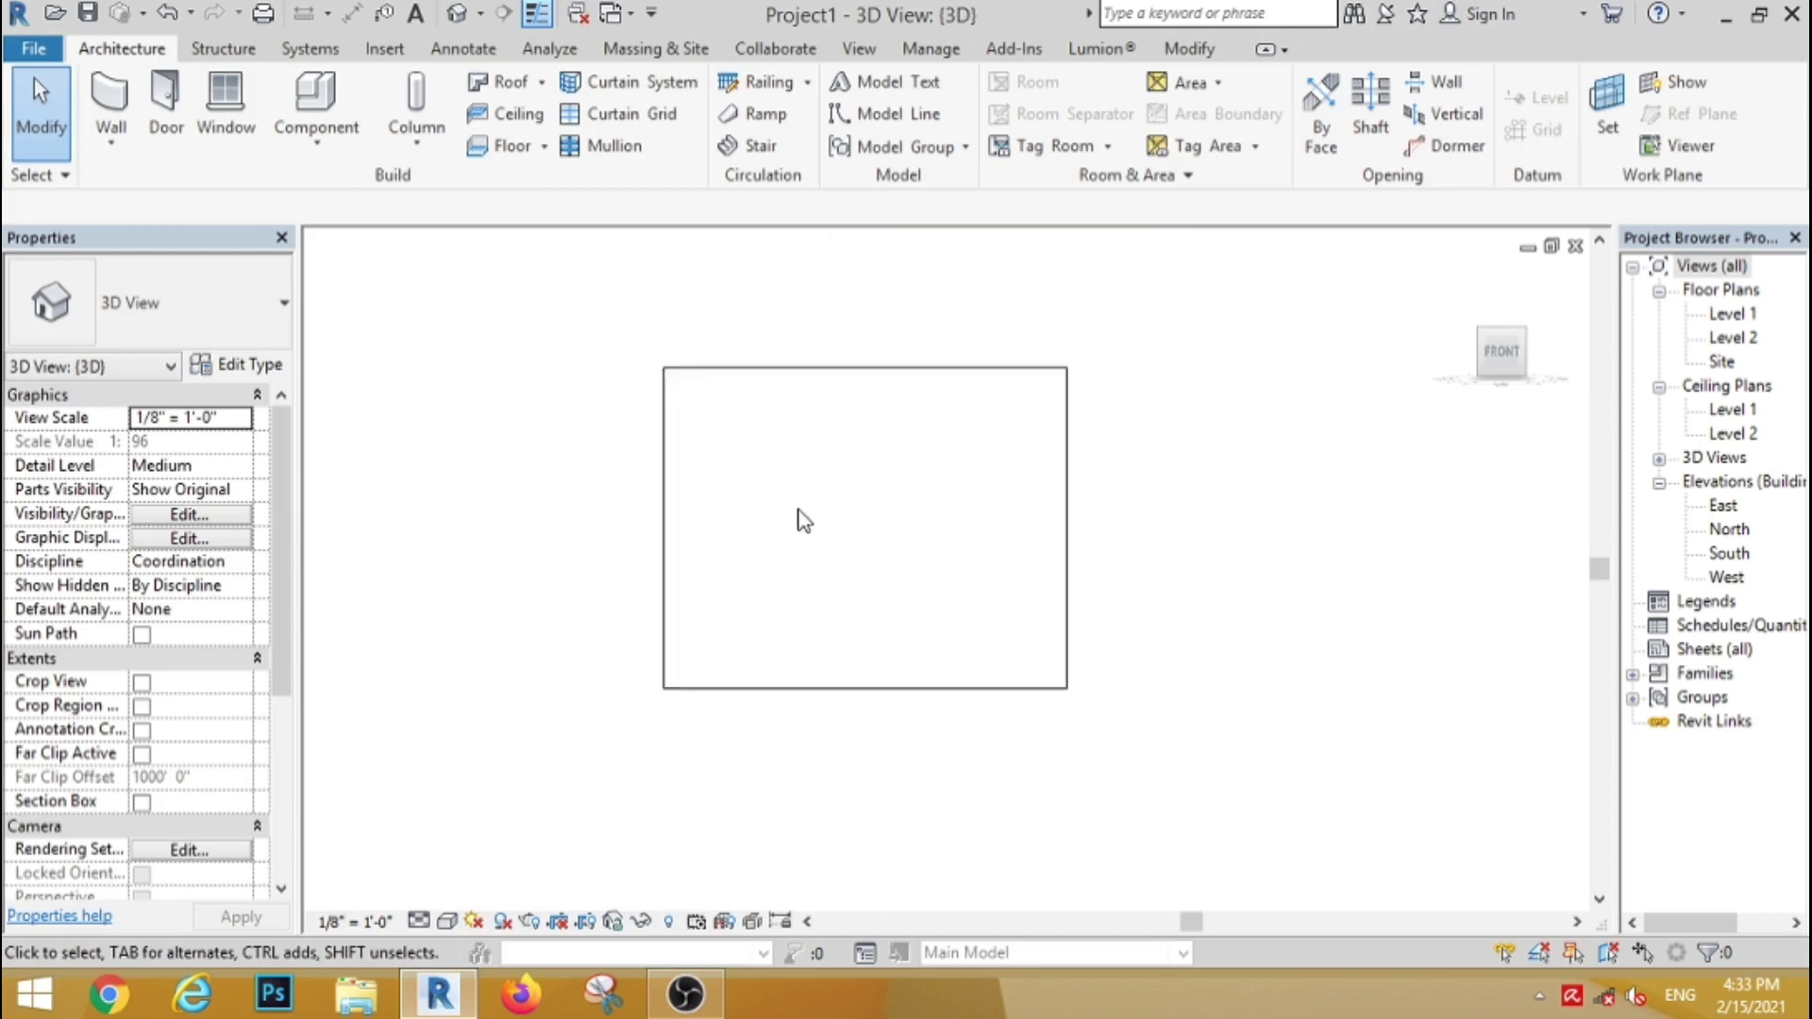
pyautogui.scroll(2, 797, 518)
# Step: Create a new family from the English Metric Profile-Reveal.rft template
pyautogui.hotkey('alt', 'f')
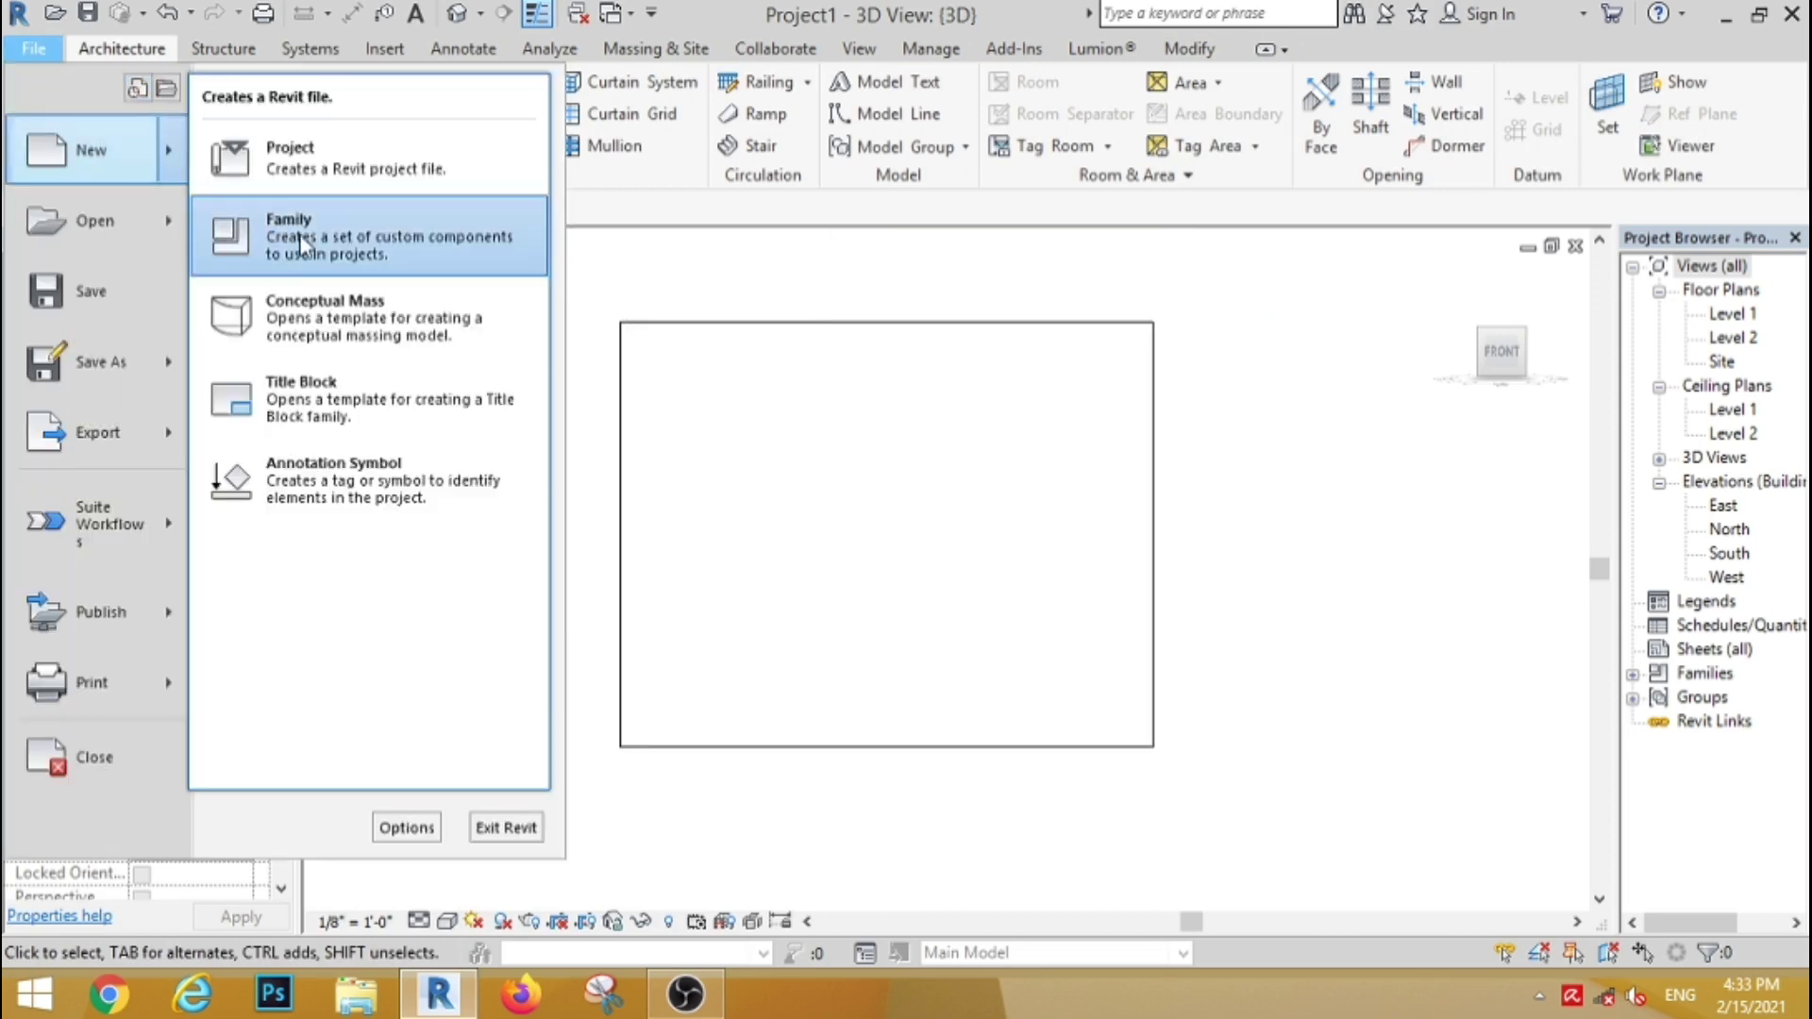
pyautogui.click(576, 295)
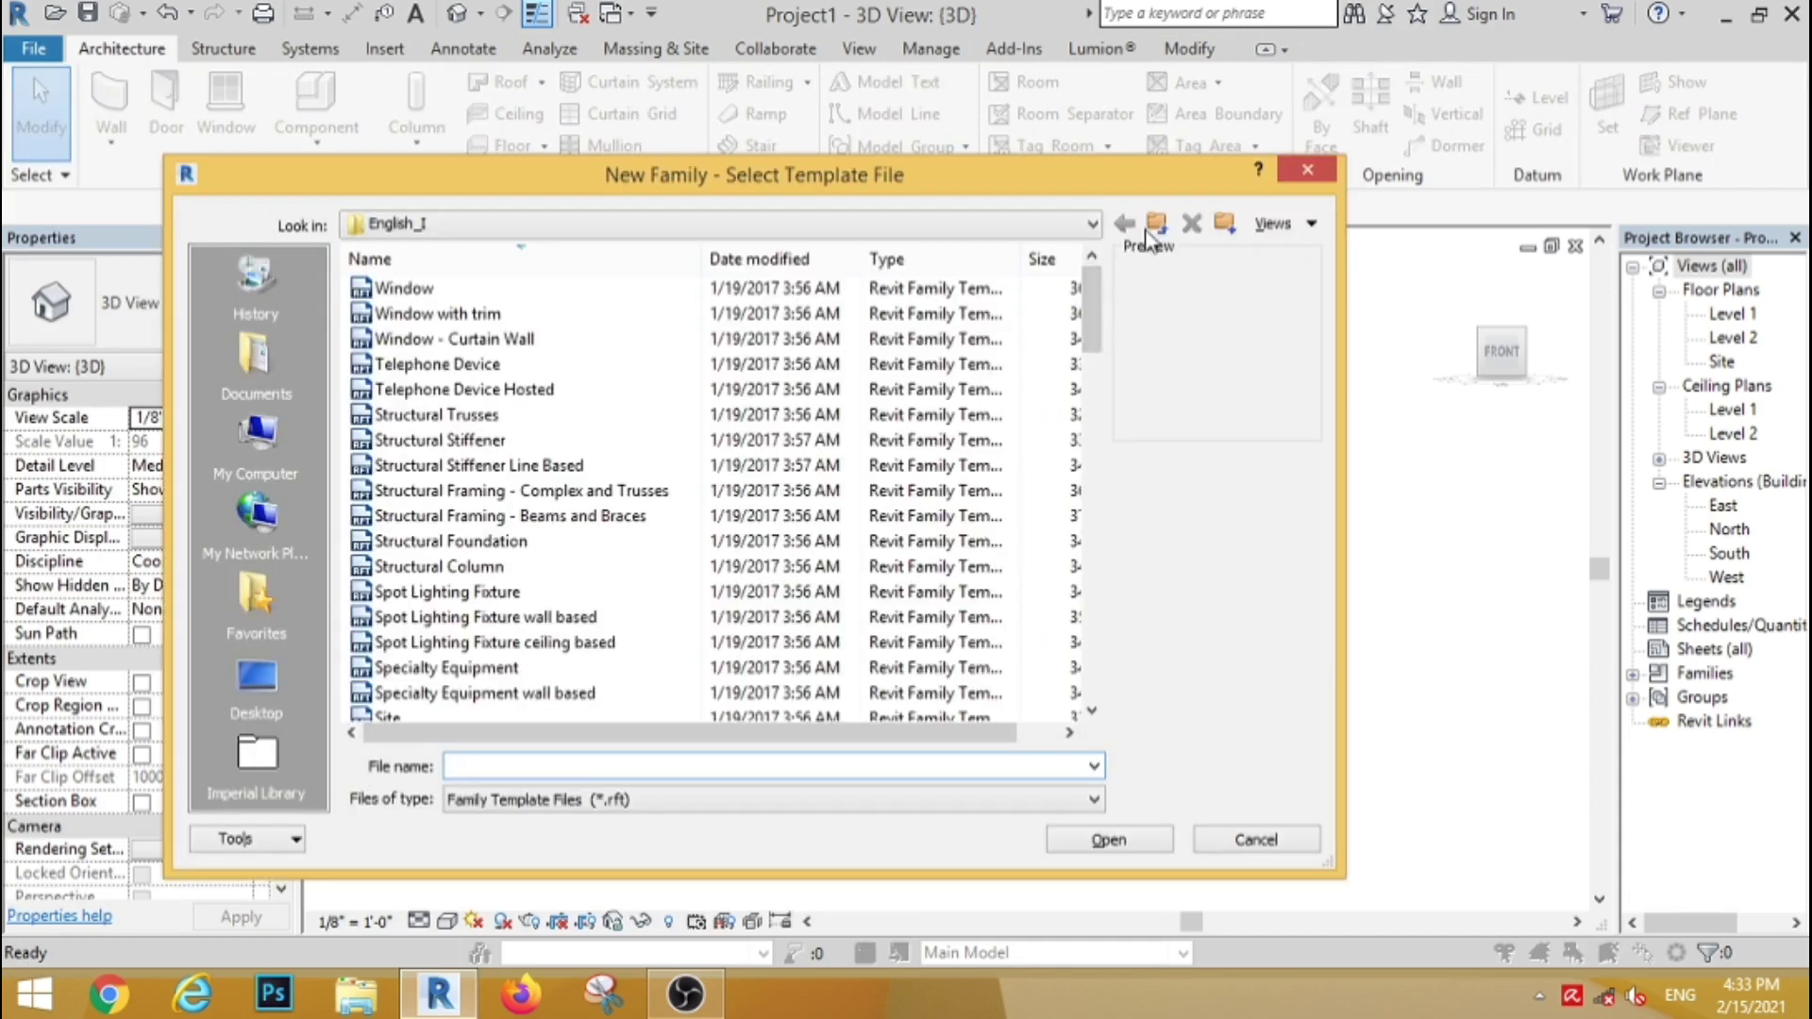
pyautogui.click(1155, 225)
pyautogui.doubleClick(421, 555)
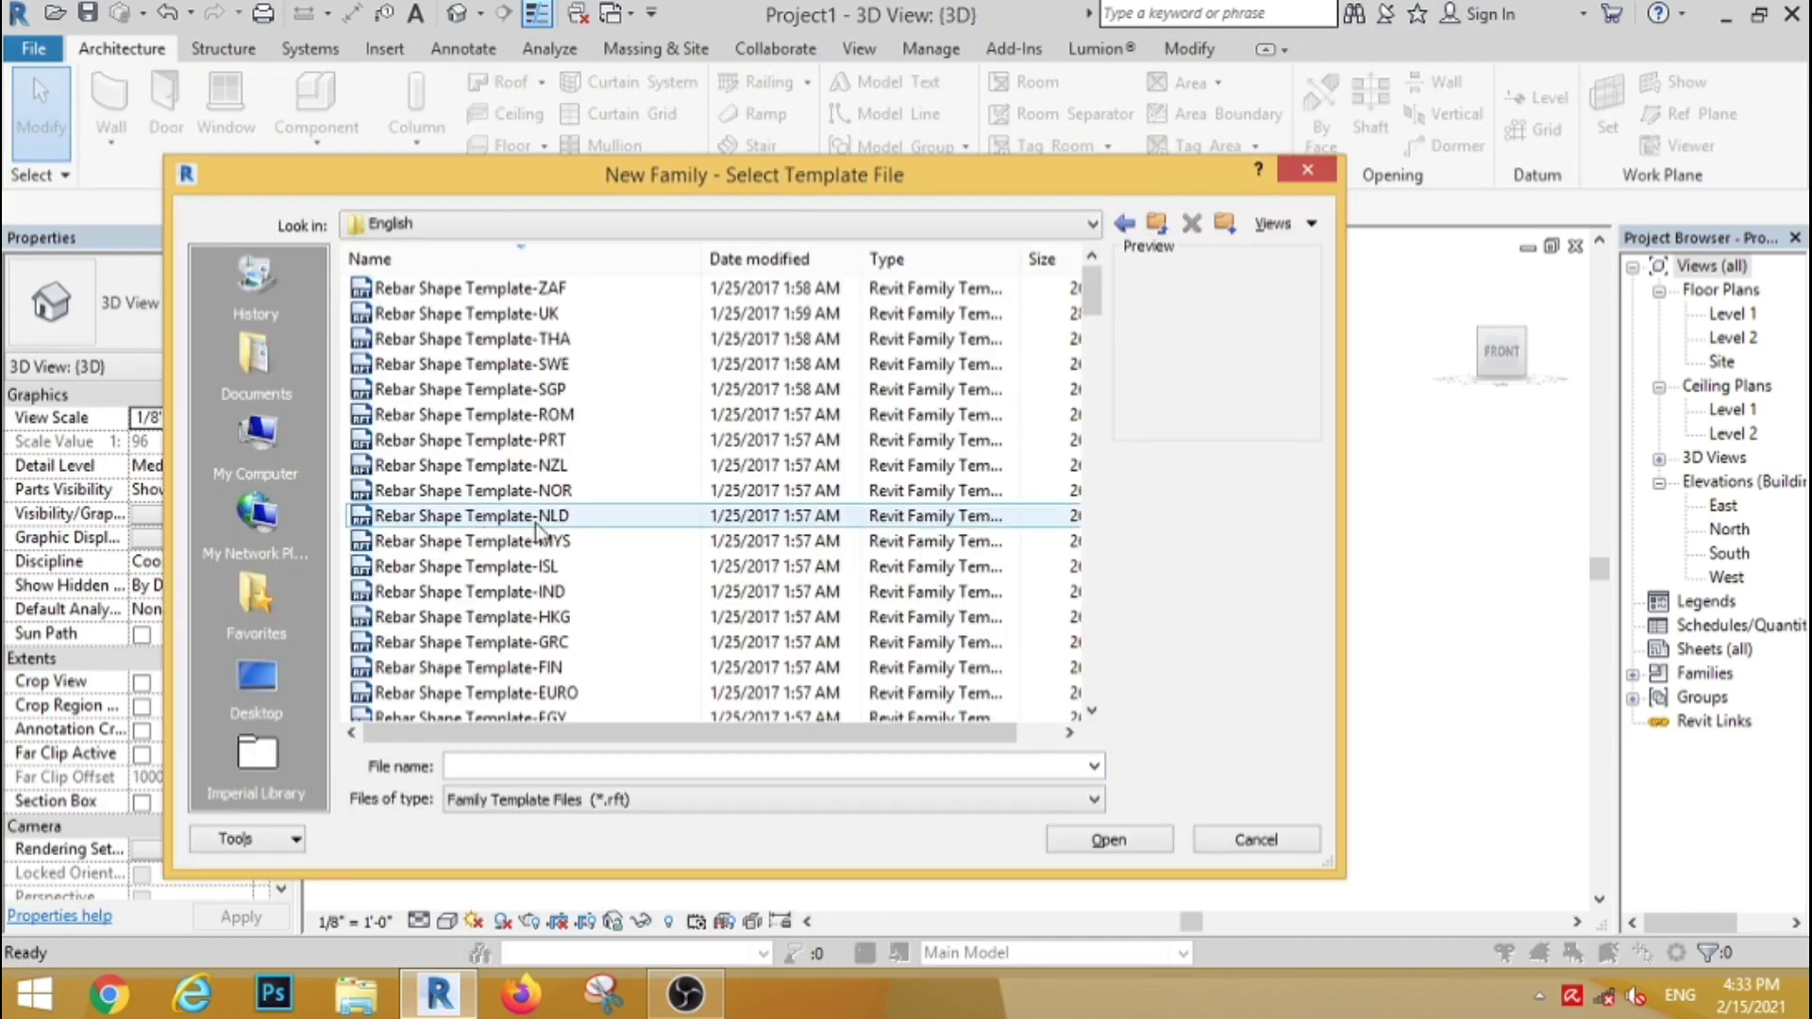
pyautogui.moveTo(1092, 293); pyautogui.dragTo(1119, 530)
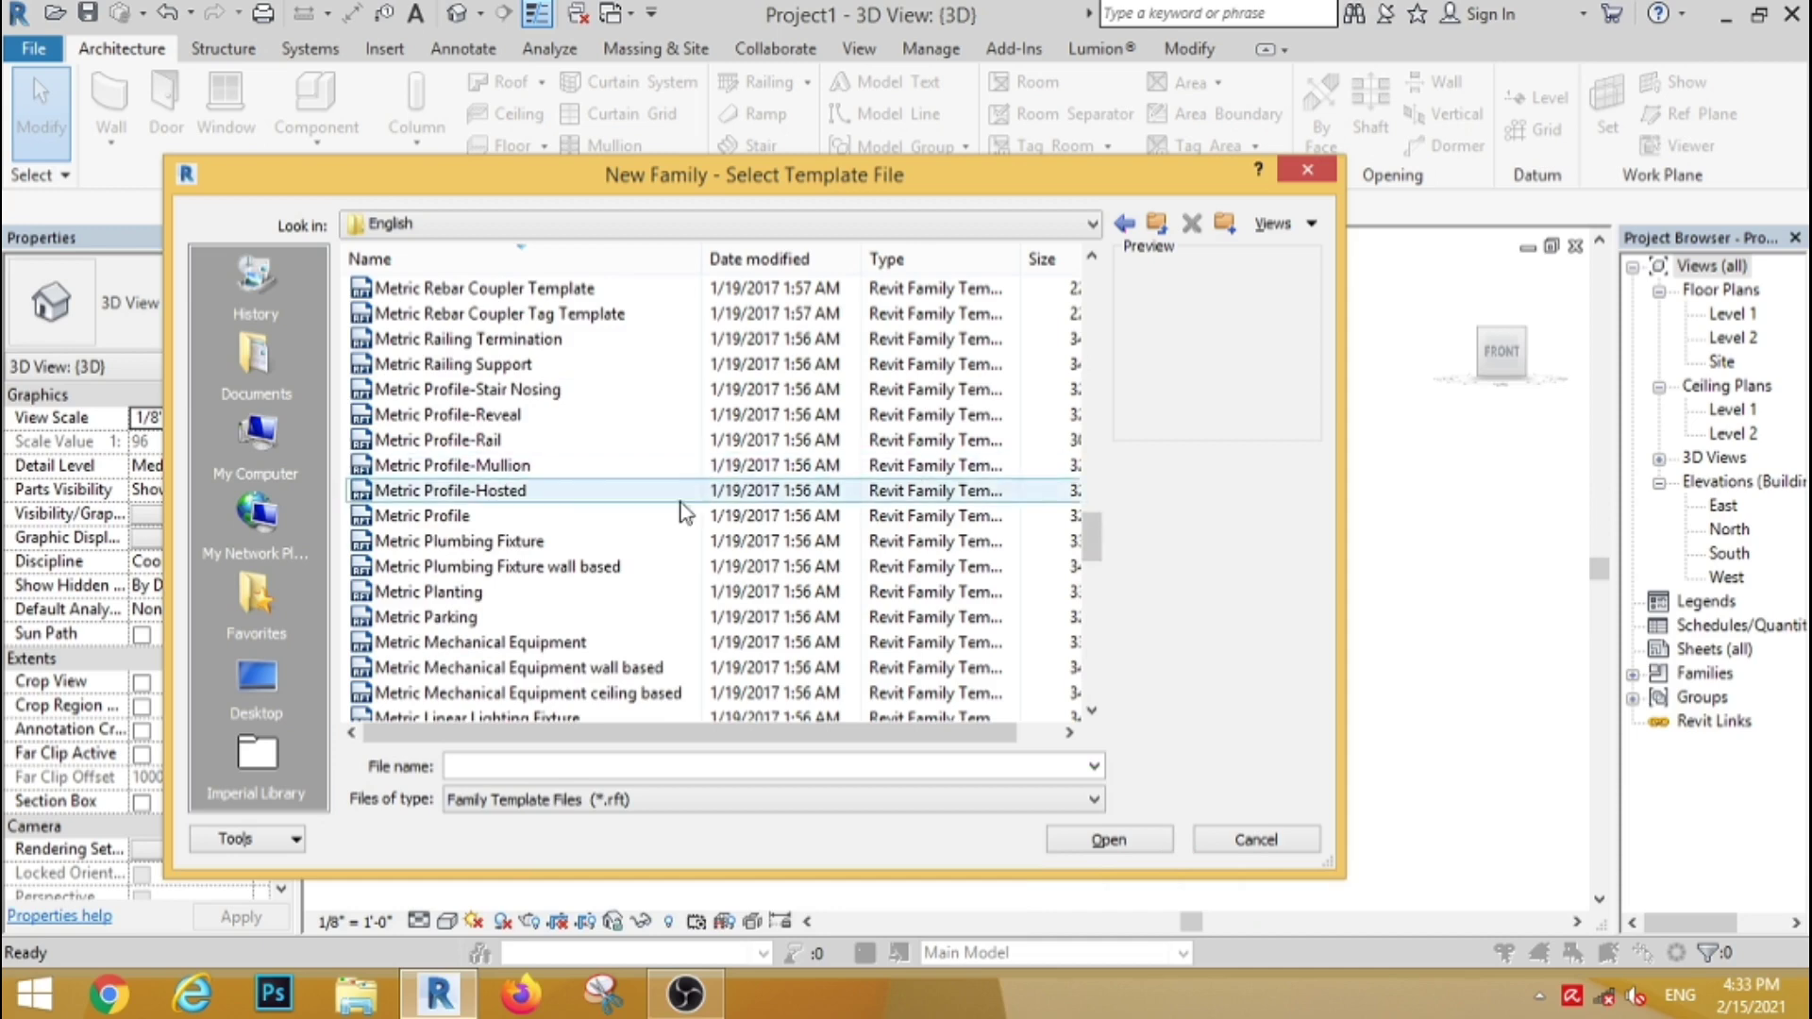
pyautogui.click(529, 414)
pyautogui.click(1108, 839)
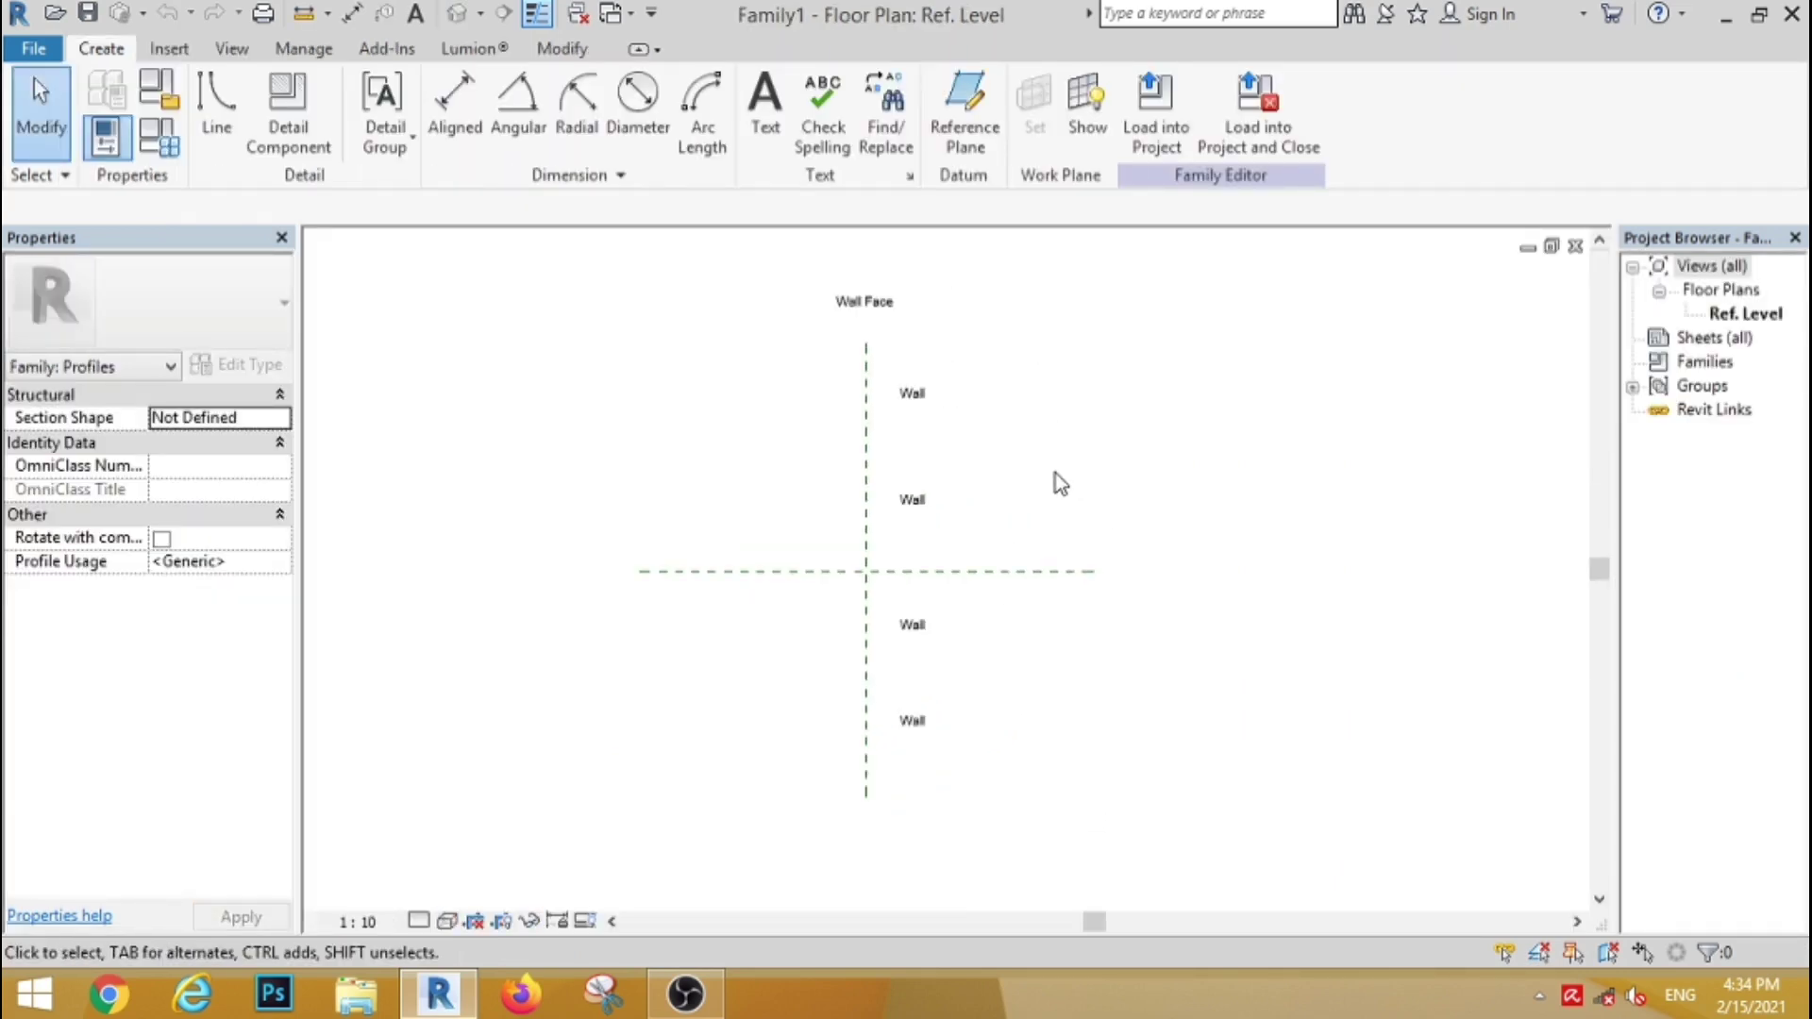
# Step: Set the family's length units to Feet and fractional inches via UN
pyautogui.press('u')
pyautogui.press('n')
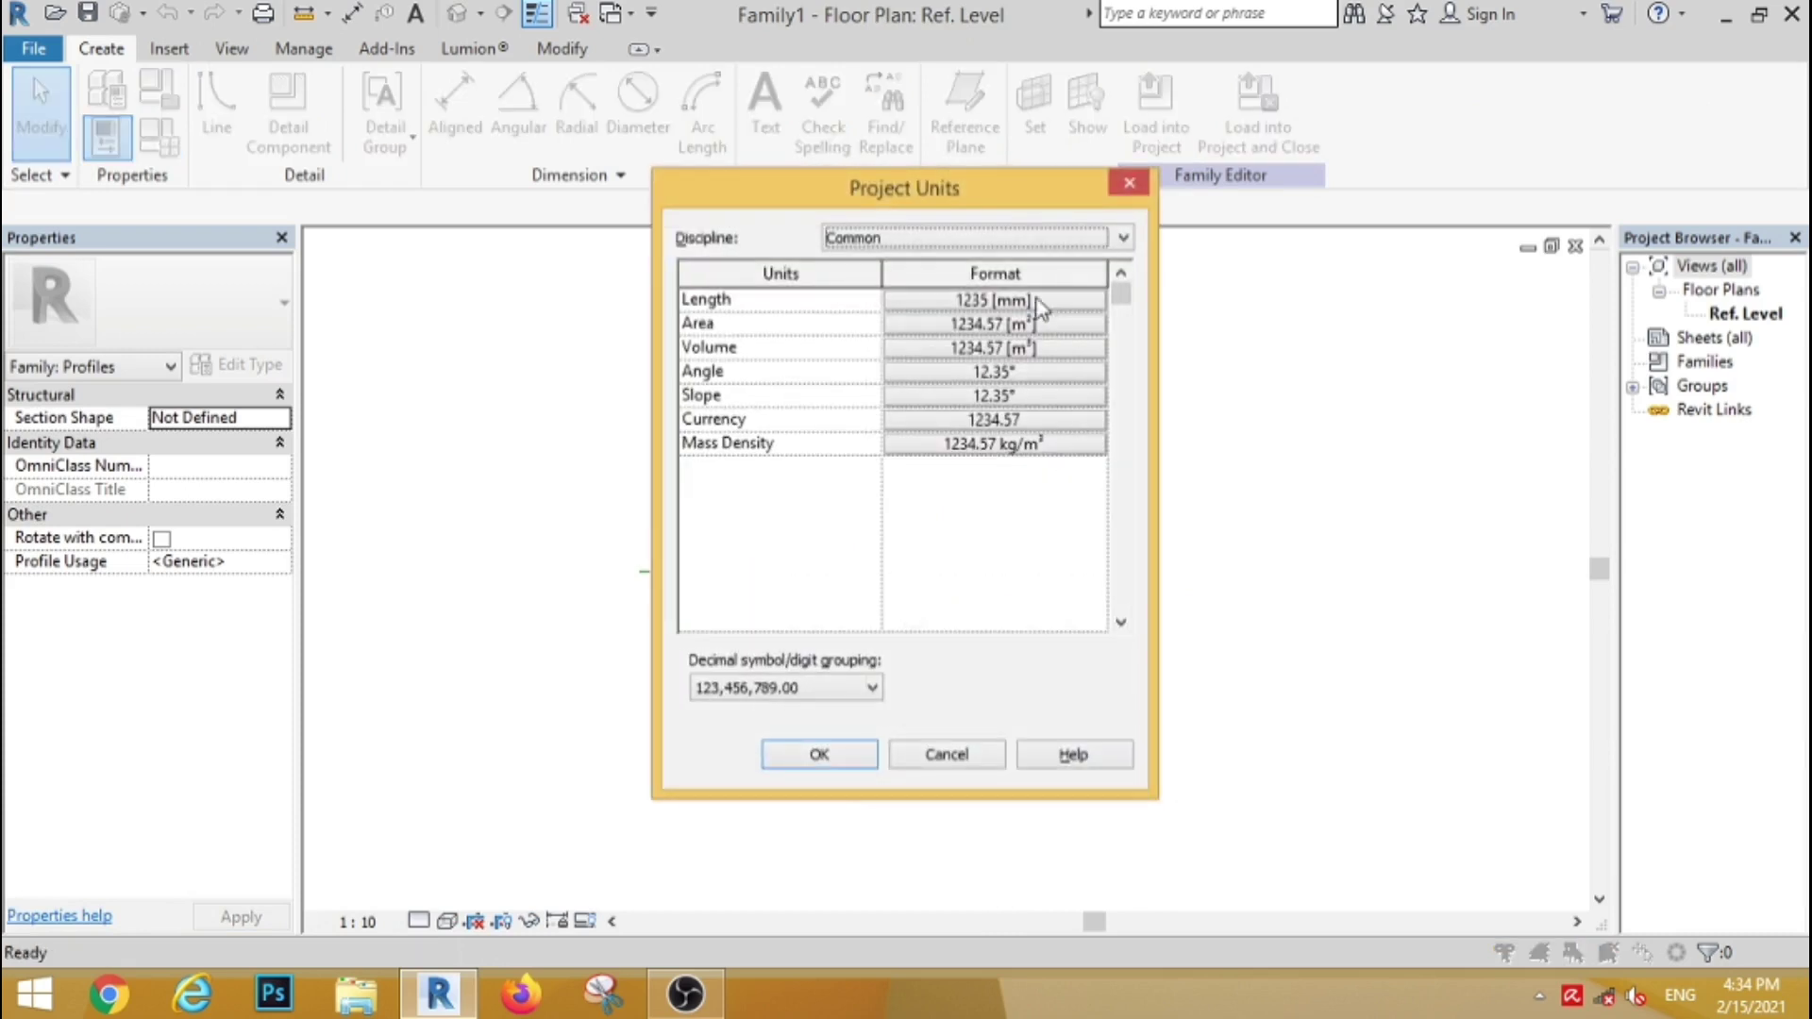
pyautogui.click(1036, 296)
pyautogui.click(988, 350)
pyautogui.click(939, 389)
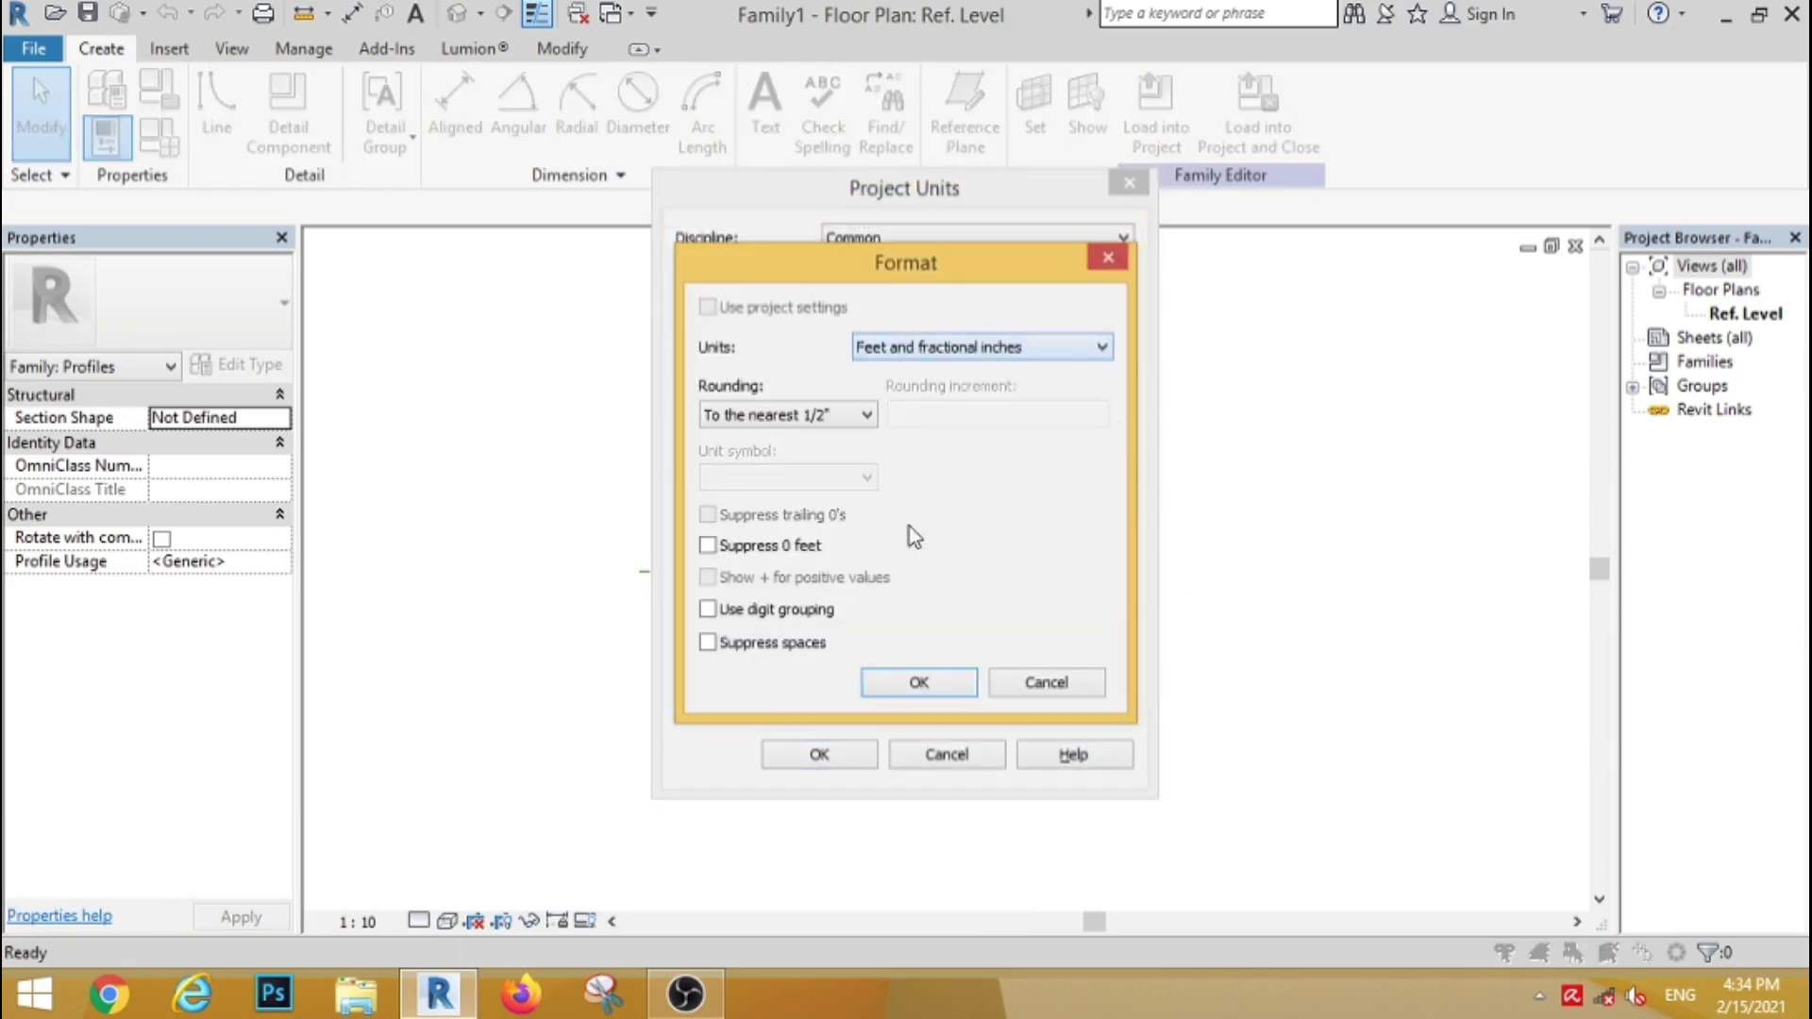
pyautogui.click(911, 681)
pyautogui.click(819, 754)
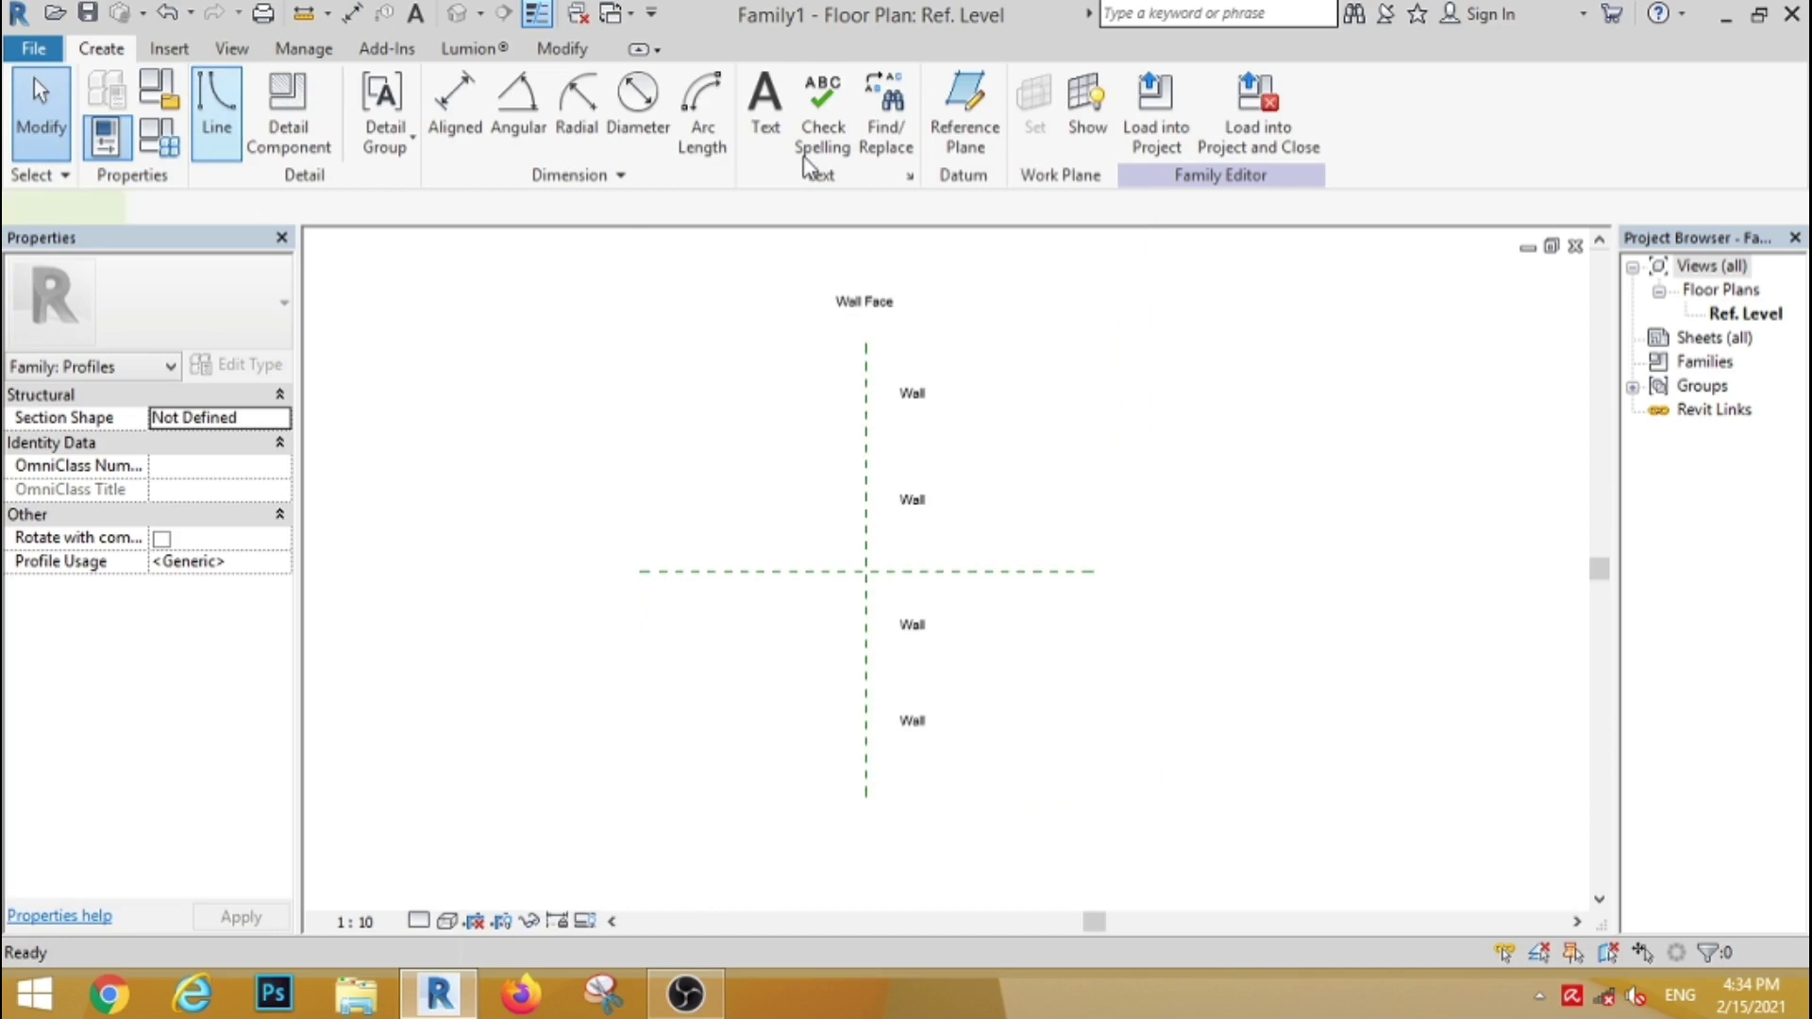
# Step: Sketch a rectangle starting at the reference-plane intersection
pyautogui.press('l')
pyautogui.press('i')
pyautogui.click(943, 88)
pyautogui.scroll(3, 906, 580)
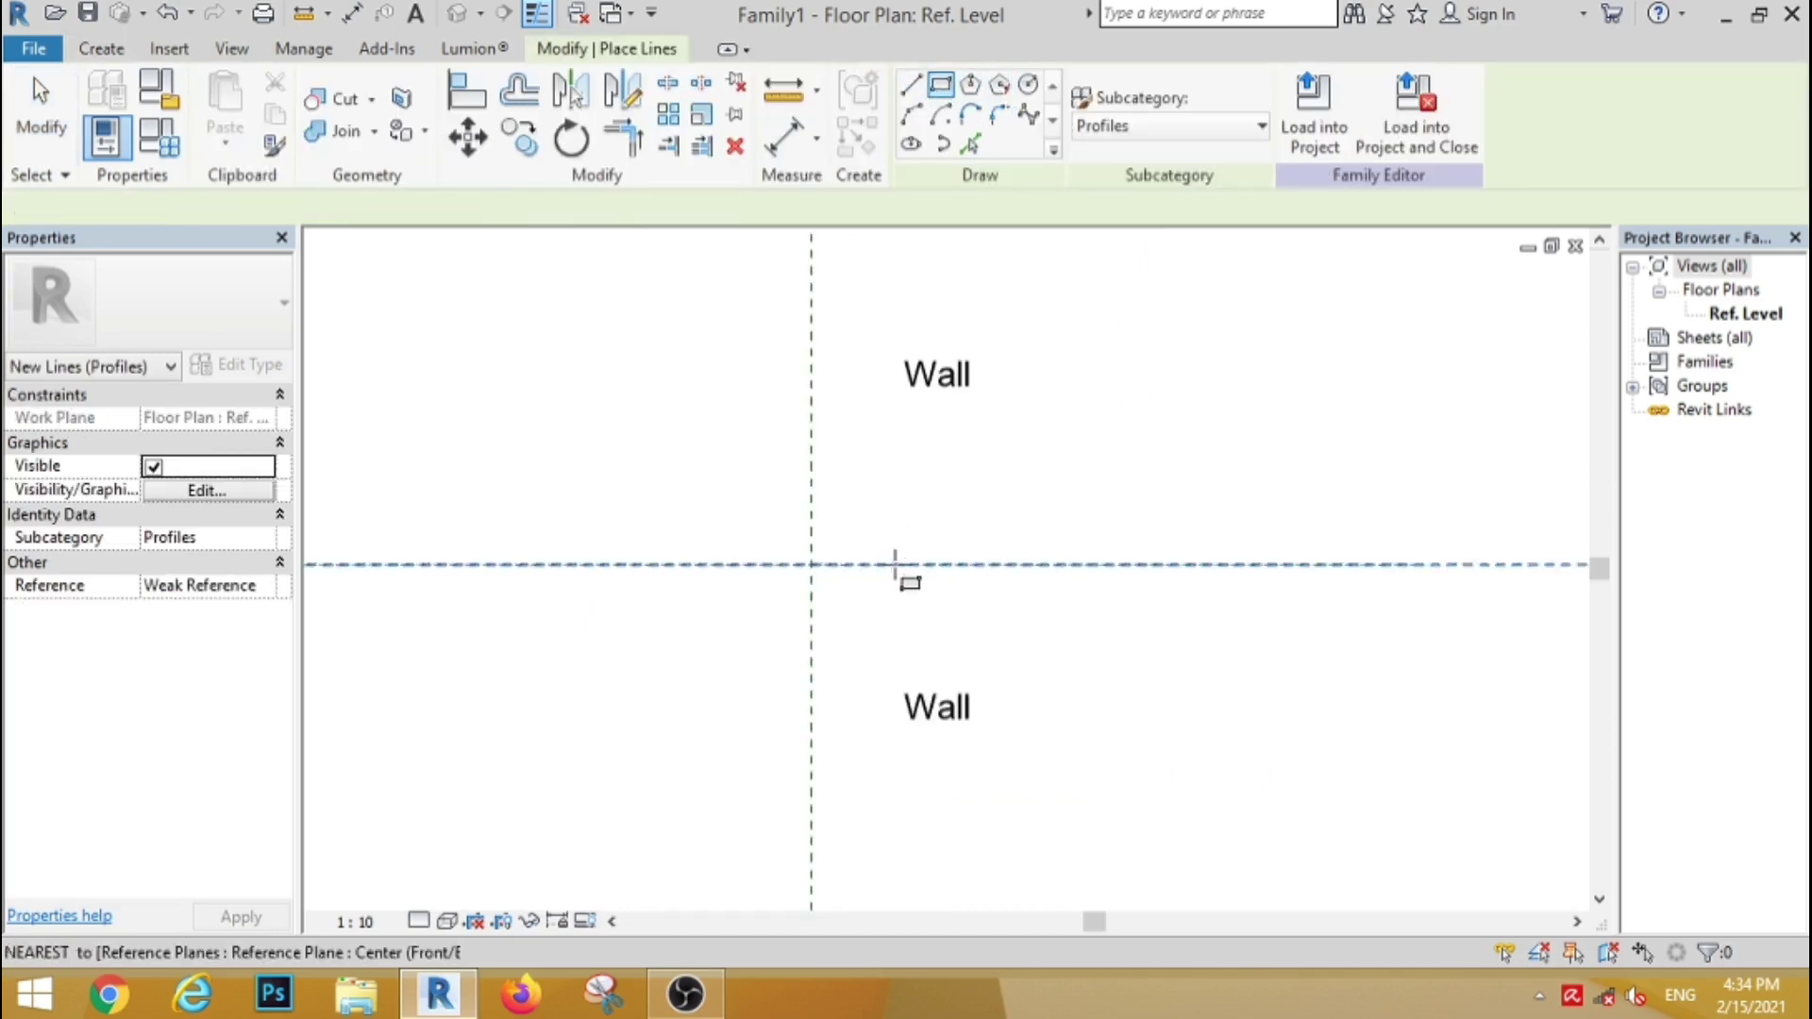
pyautogui.scroll(2, 688, 580)
pyautogui.click(674, 566)
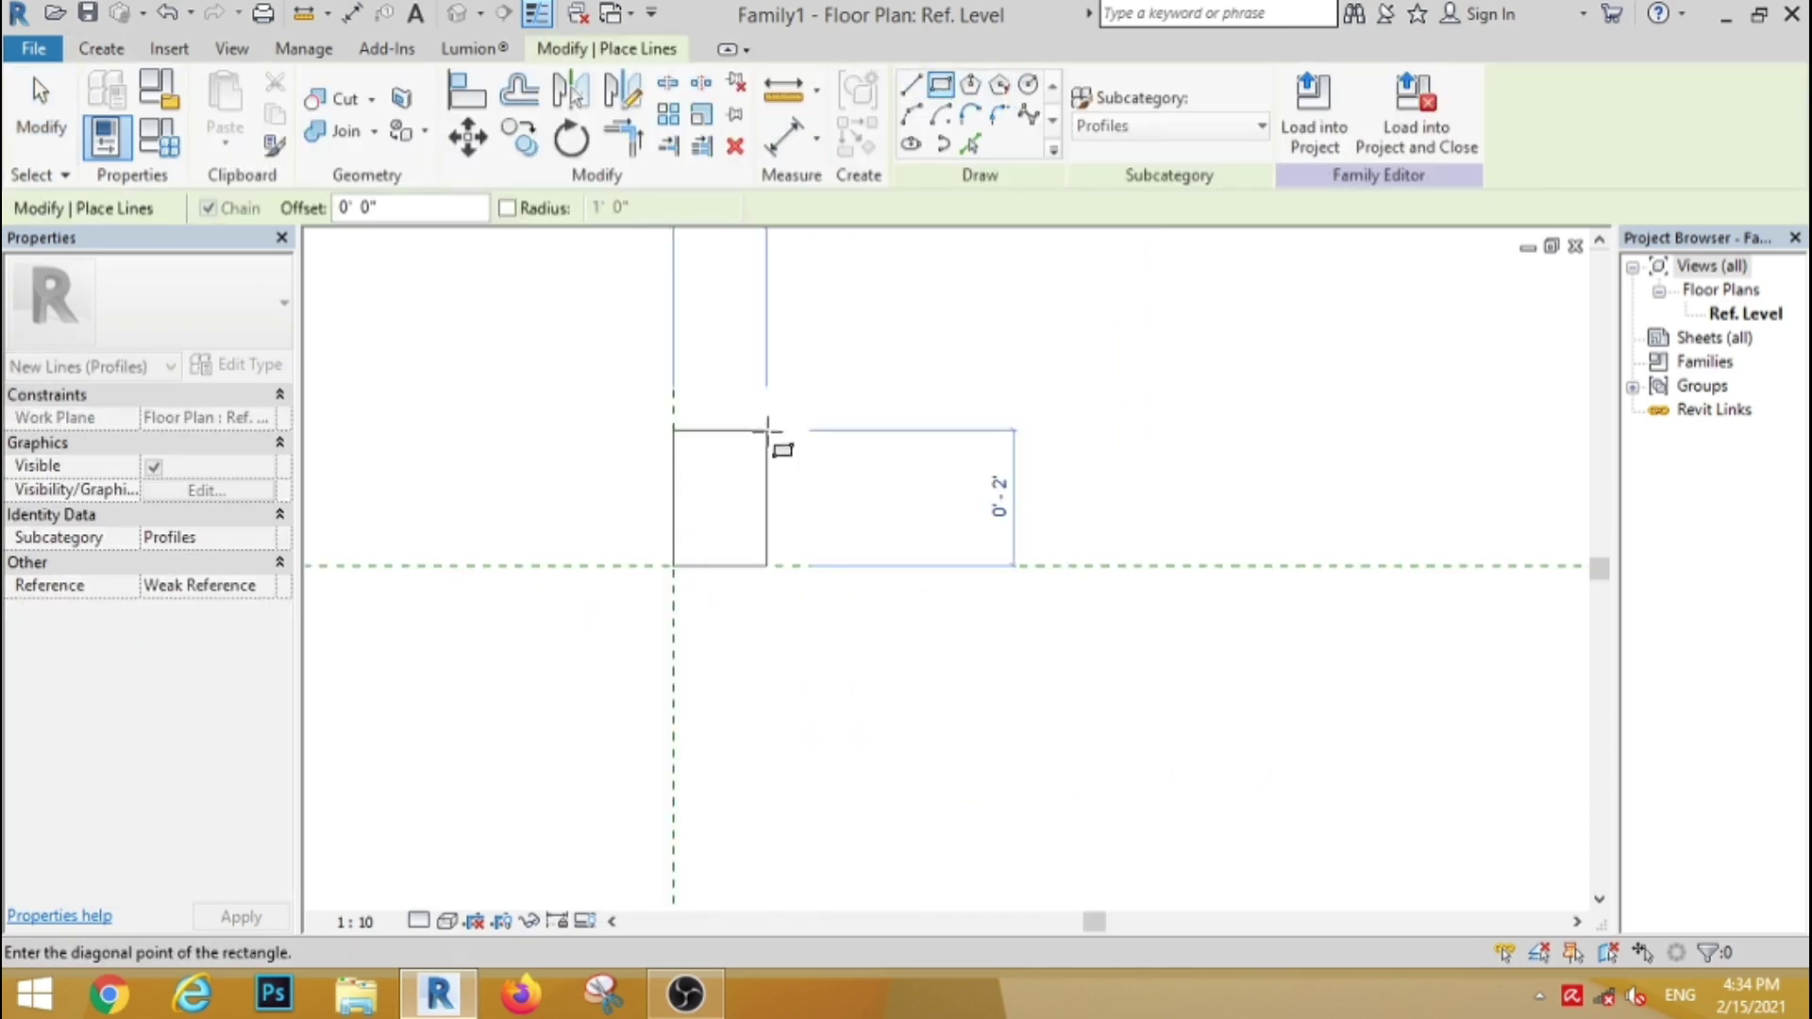
pyautogui.click(782, 453)
pyautogui.press('Escape')
pyautogui.press('Escape')
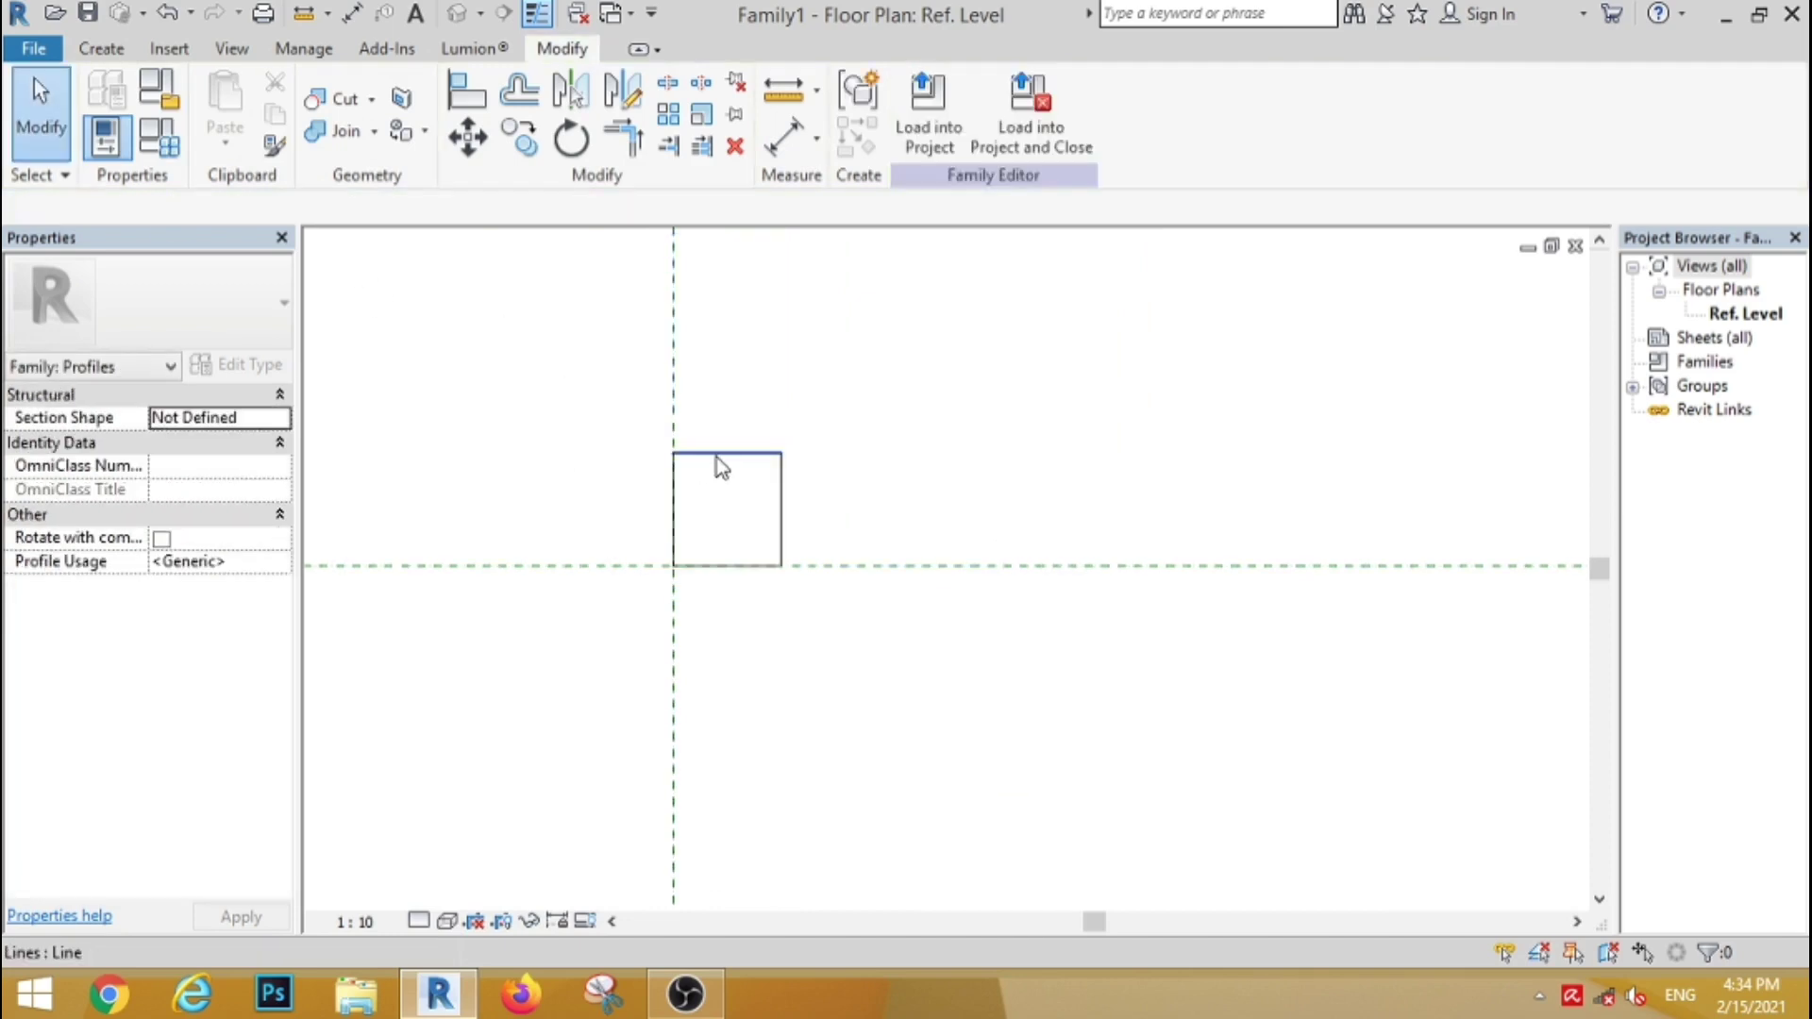
# Step: Set the rectangle's height and width to 1" each through its temporary dimensions
pyautogui.click(783, 486)
pyautogui.click(795, 515)
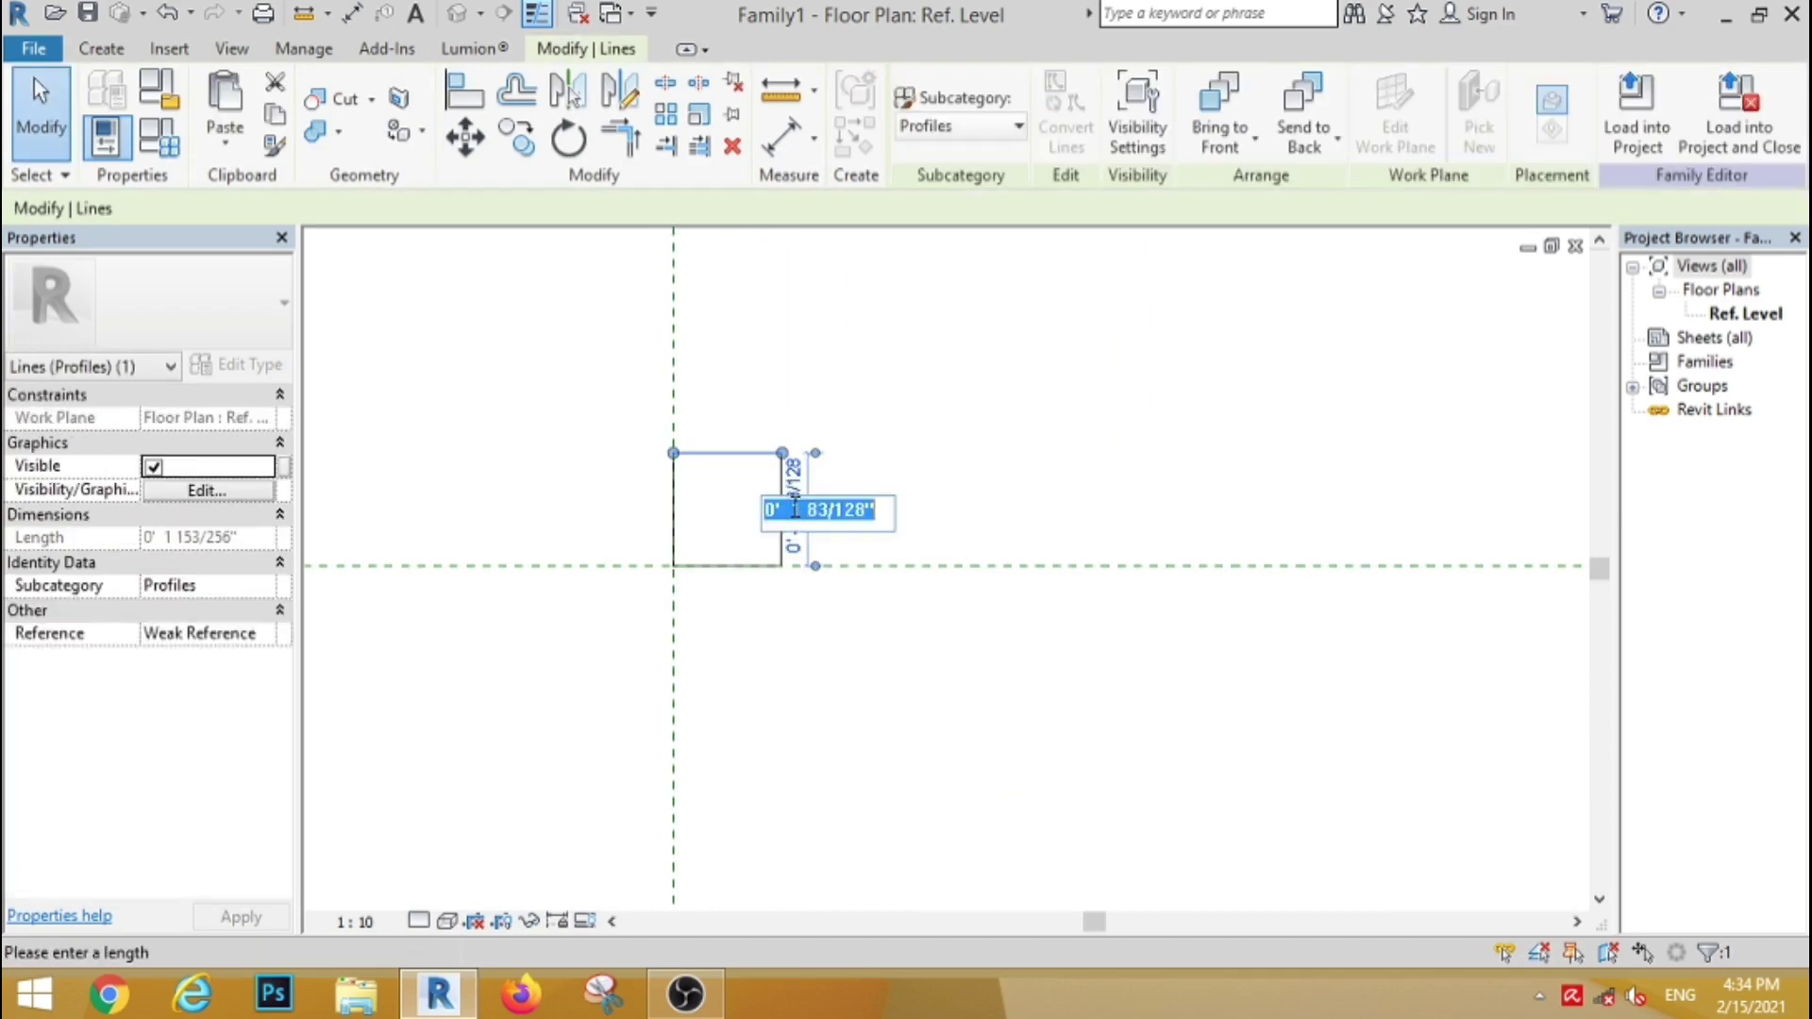
pyautogui.press('Return')
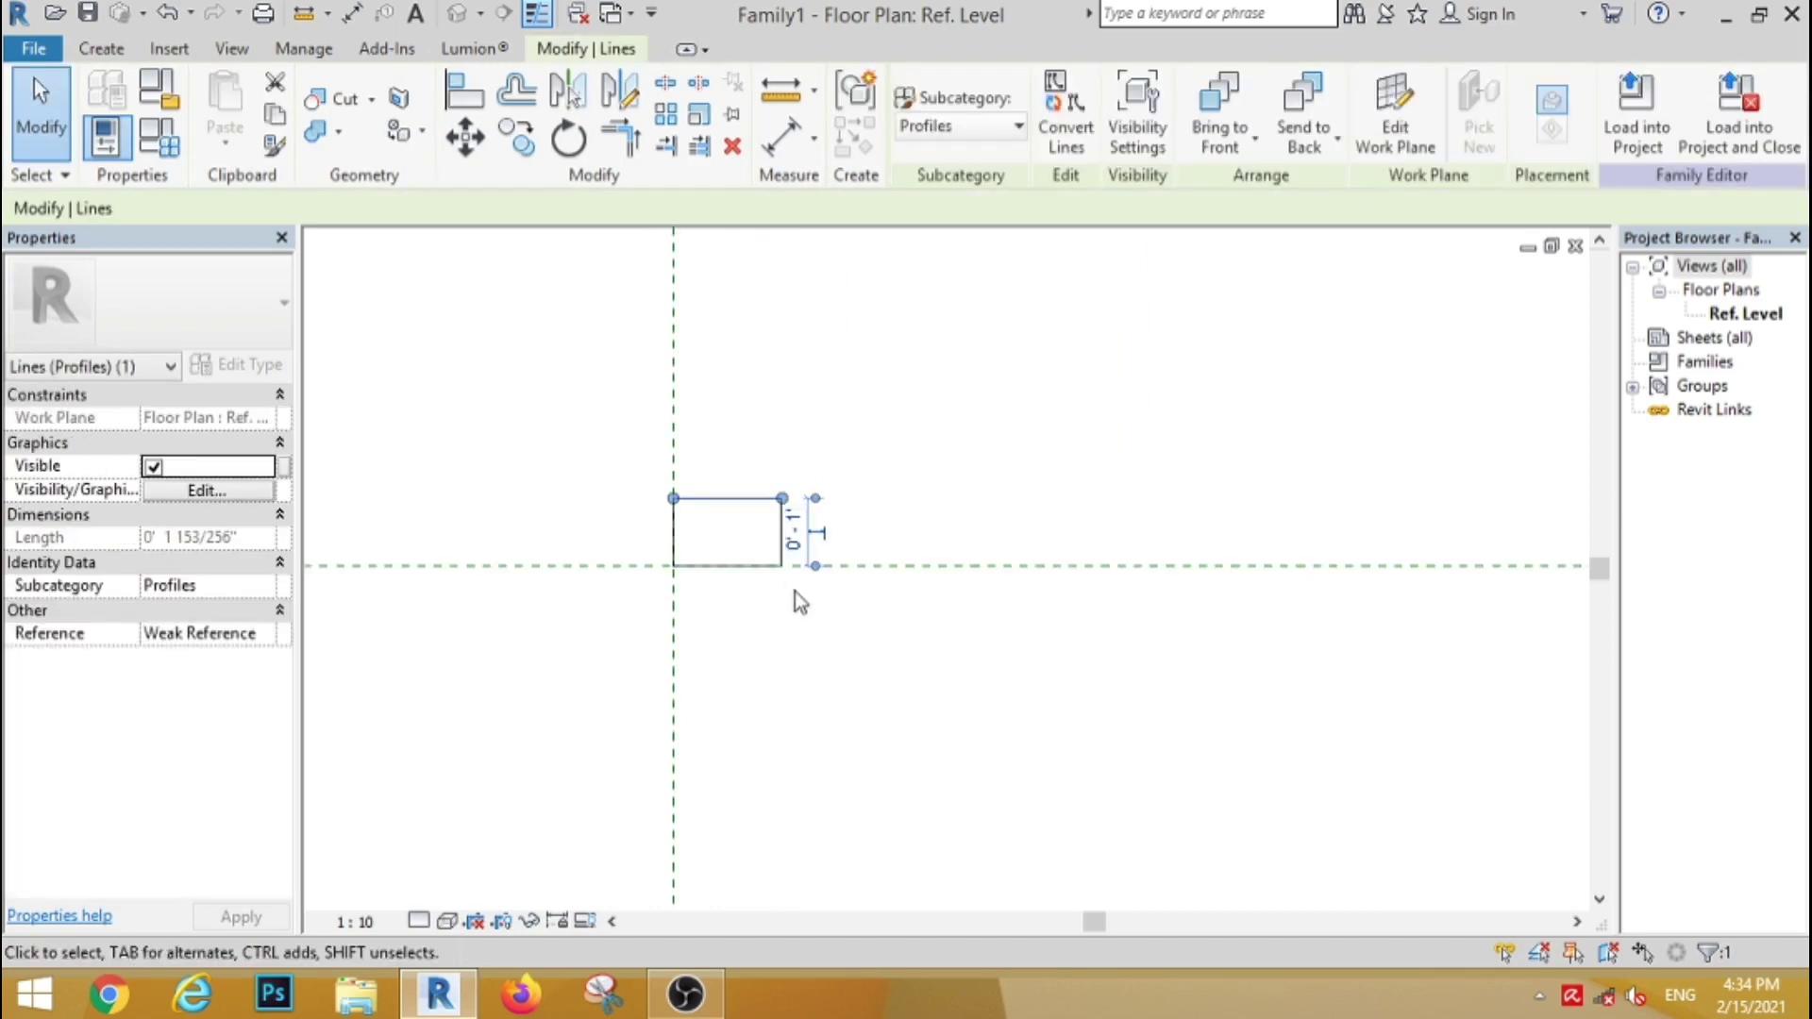
pyautogui.click(722, 683)
pyautogui.click(782, 535)
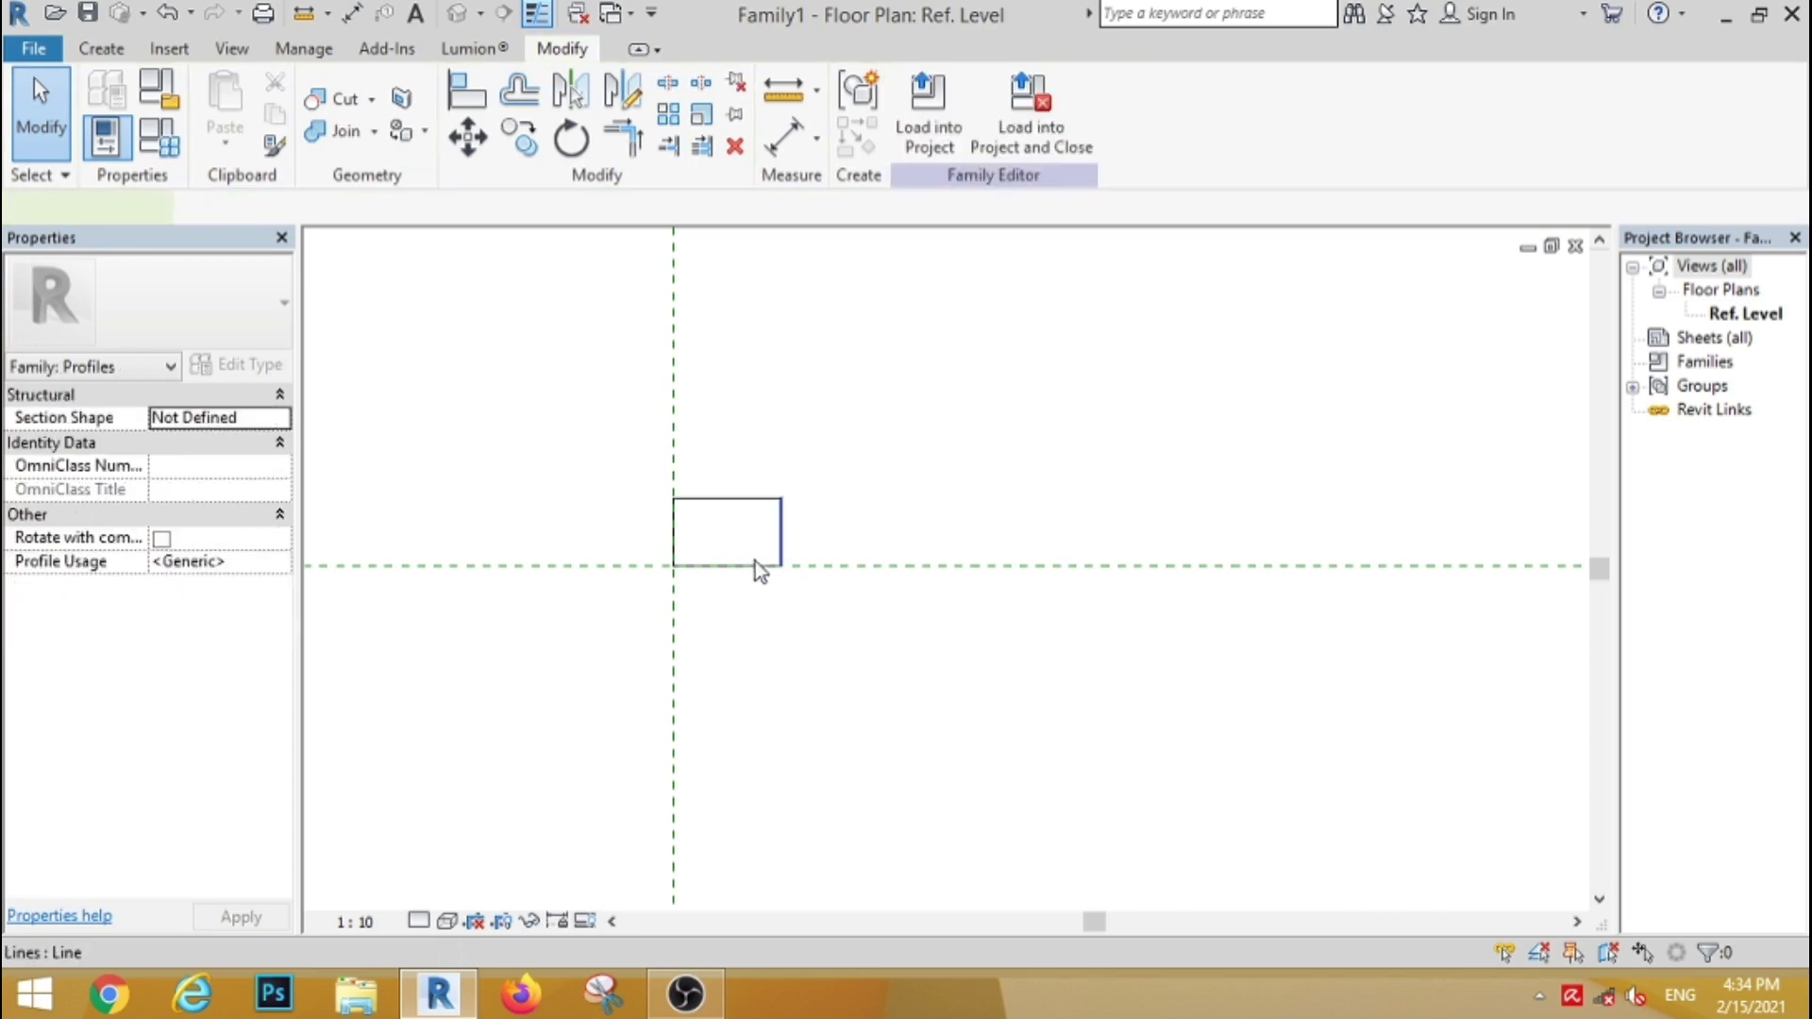
pyautogui.click(726, 578)
pyautogui.write('1')
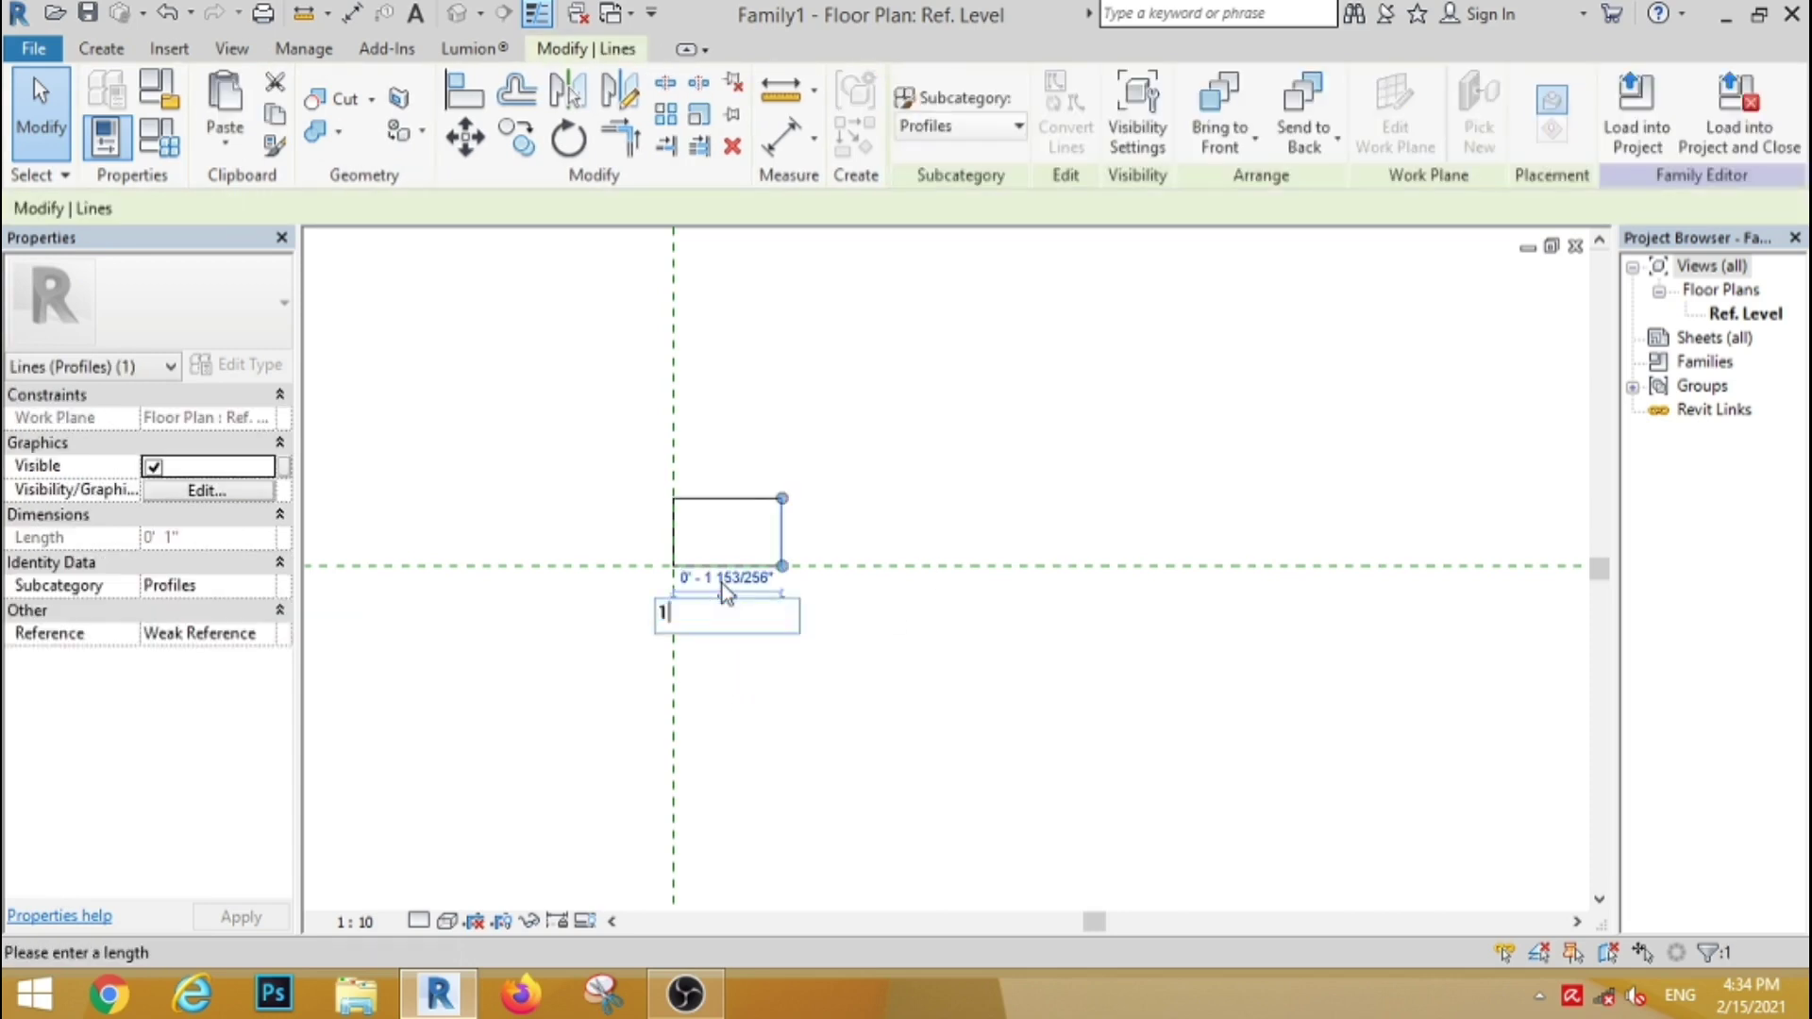
pyautogui.press('Return')
pyautogui.press('Escape')
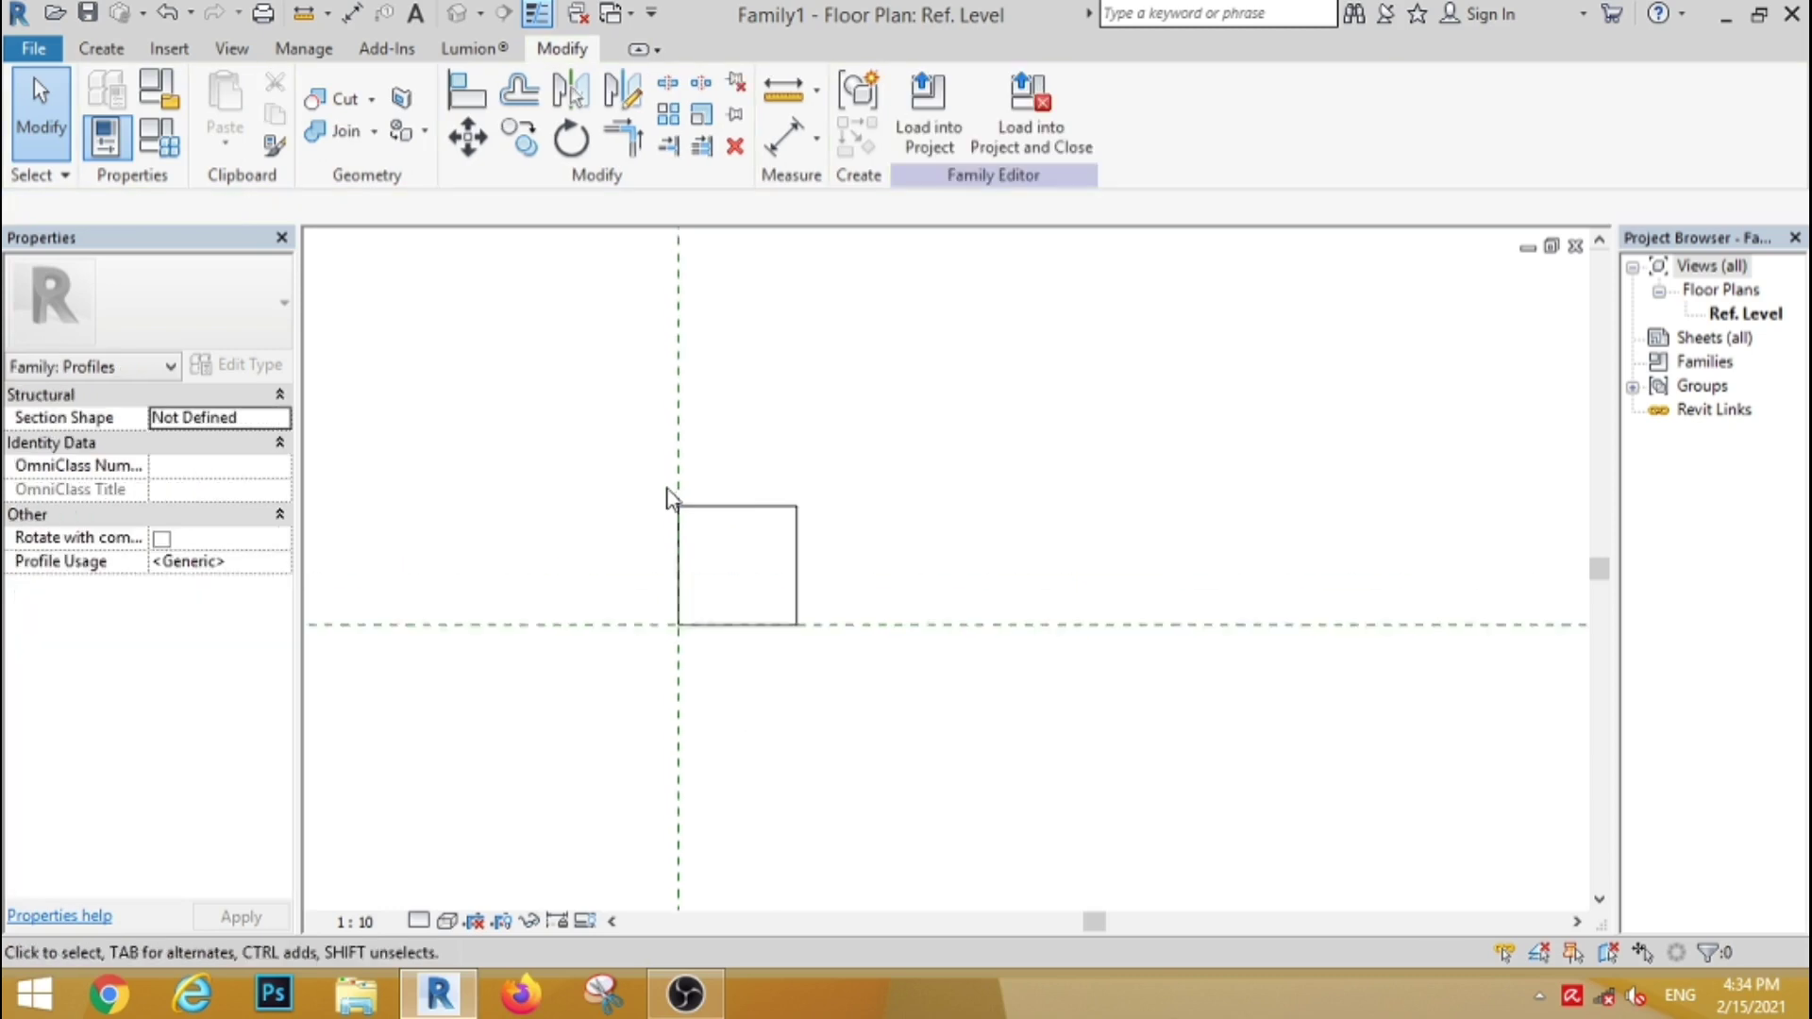
pyautogui.scroll(-2, 667, 497)
pyautogui.scroll(-3, 717, 805)
pyautogui.scroll(-1, 710, 805)
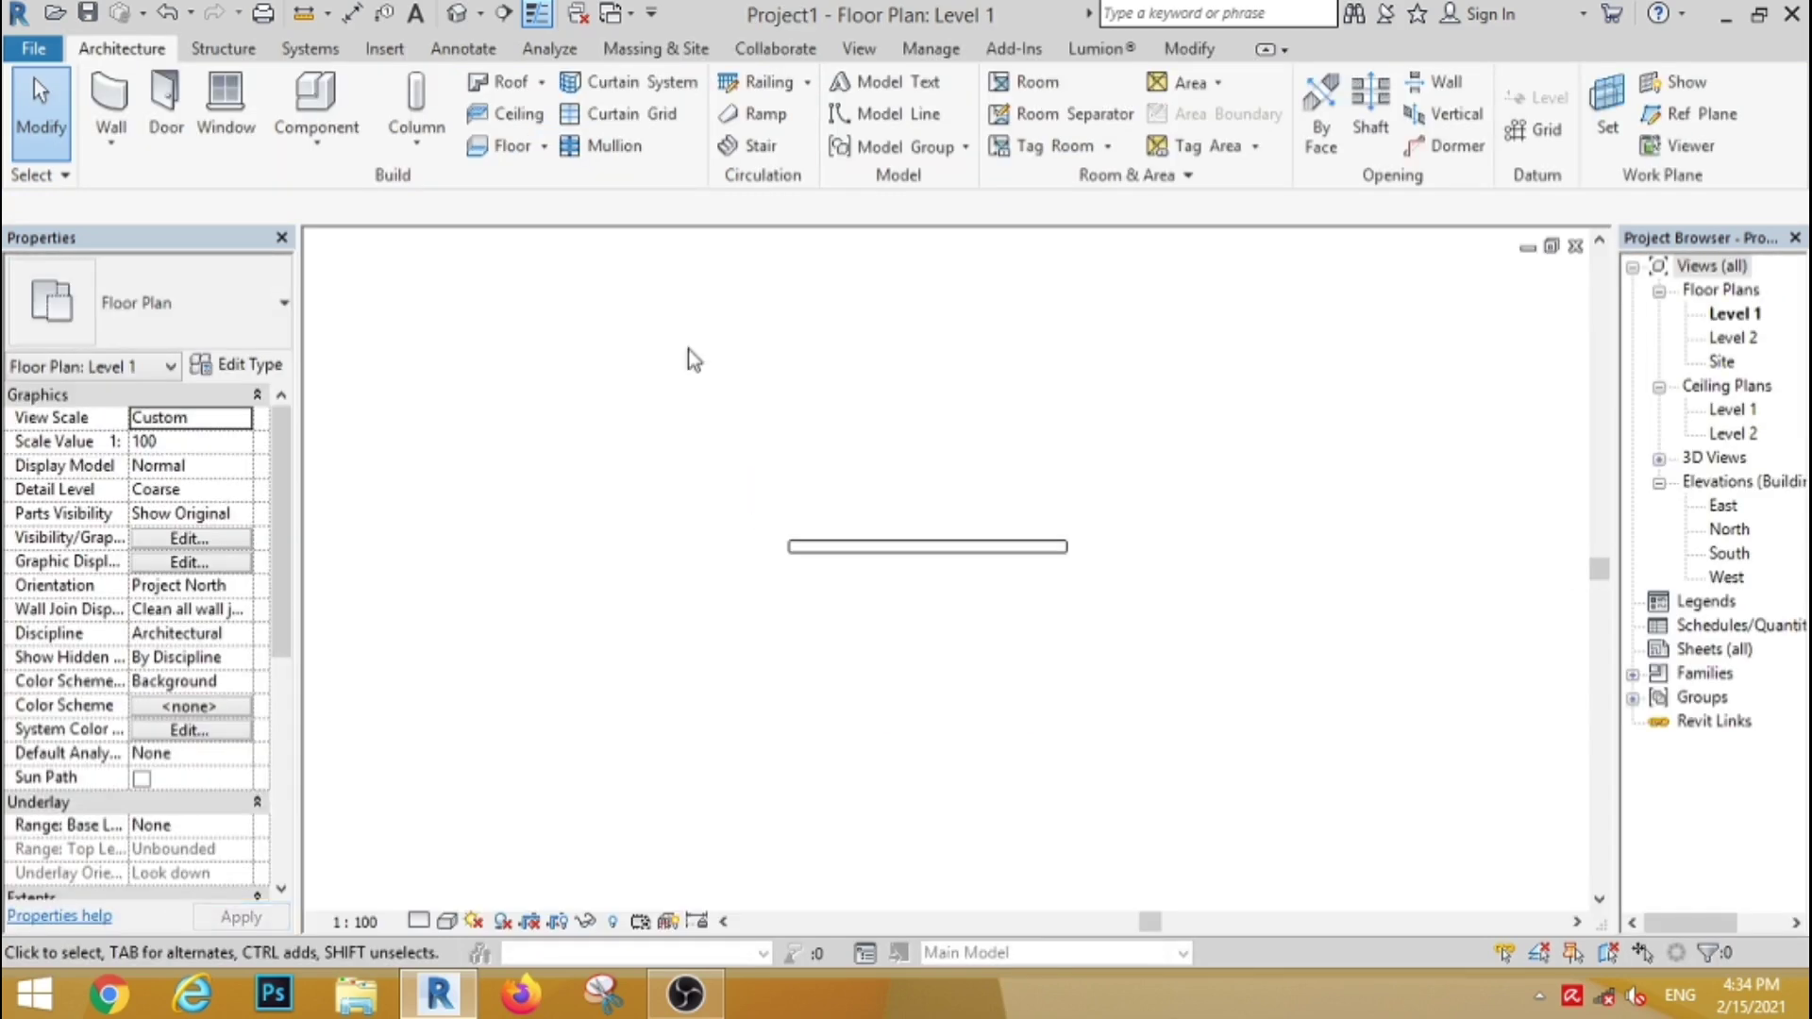
# Step: In the 3D view, duplicate the wall reveal type as Reveal 4 with profile Family1 : Family1
pyautogui.click(457, 14)
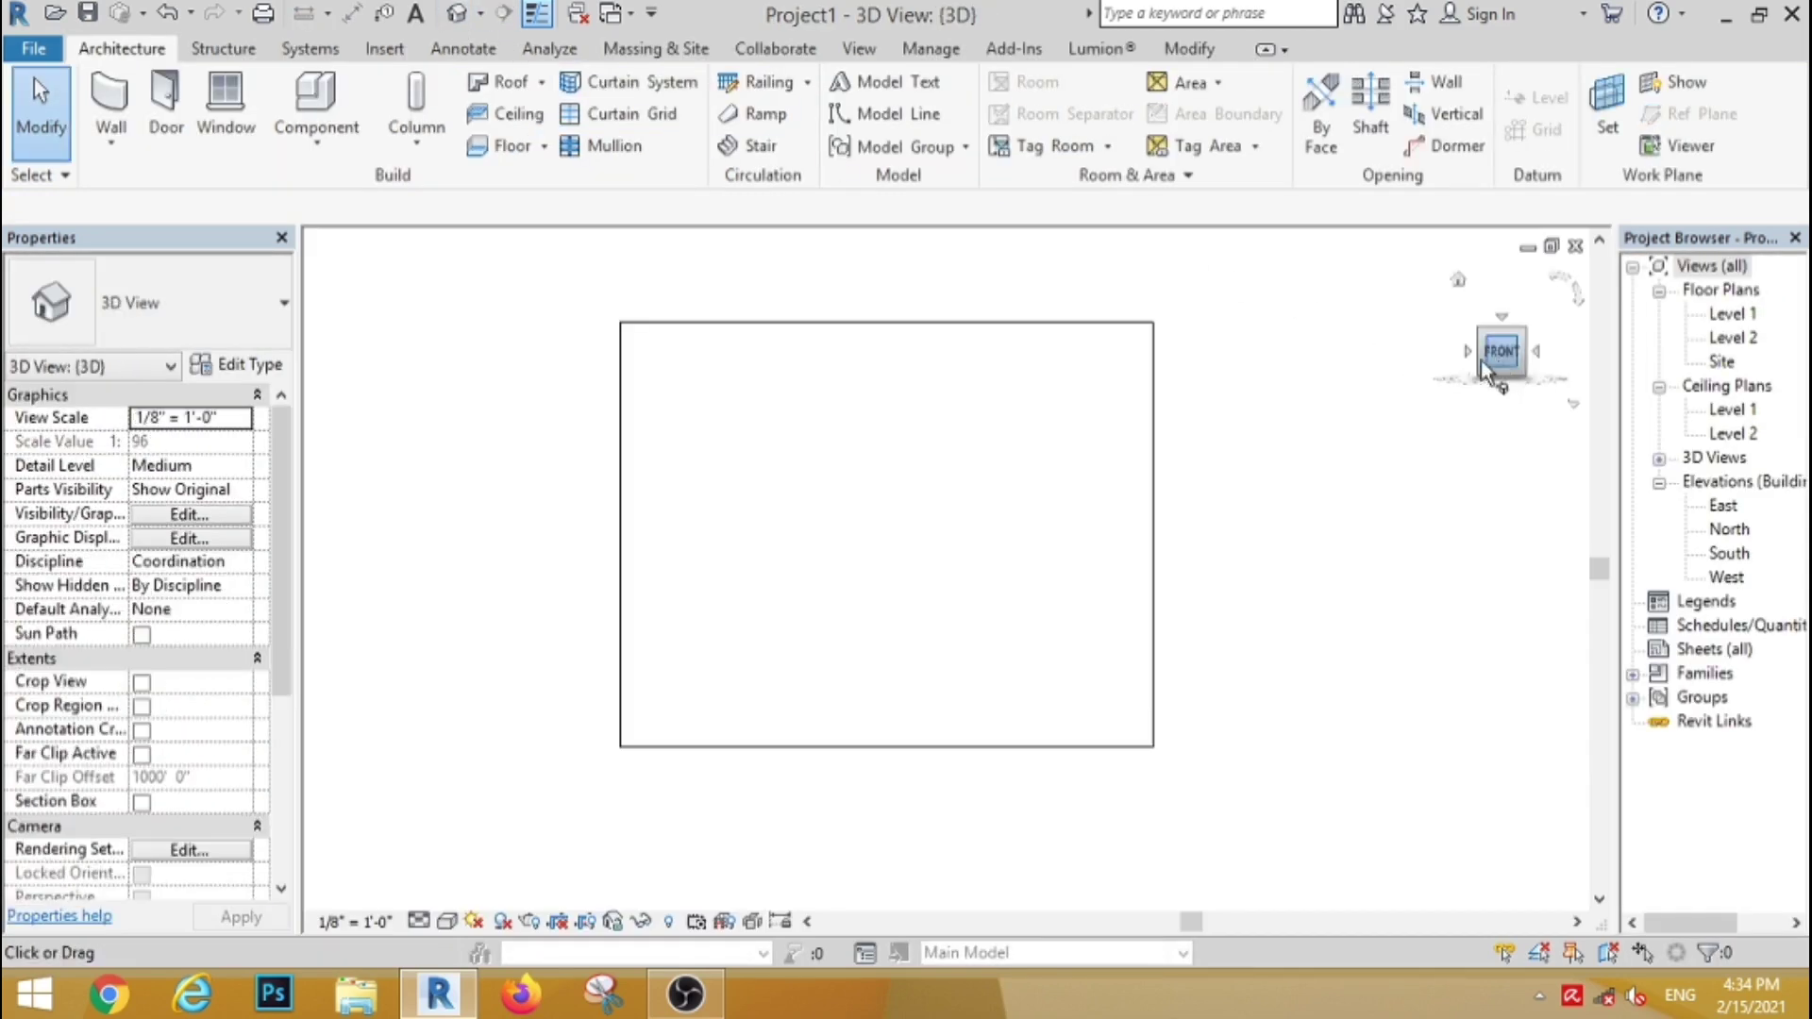
pyautogui.click(111, 137)
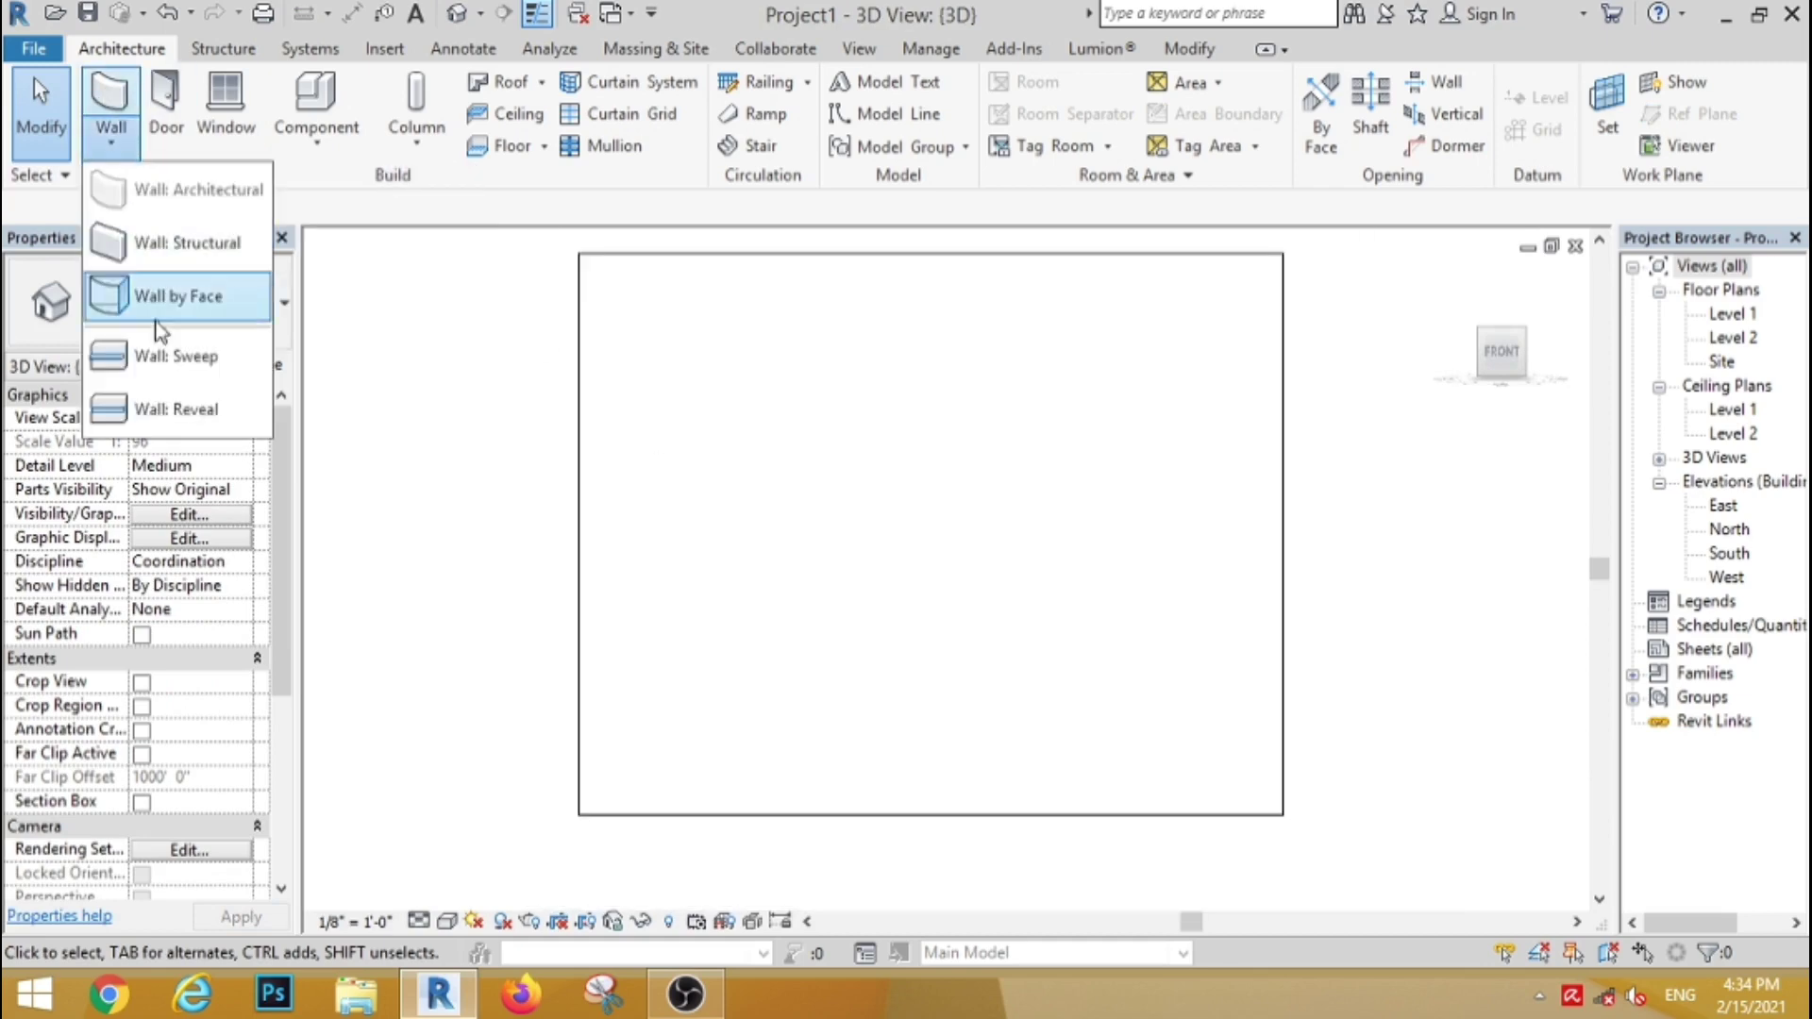
pyautogui.click(164, 412)
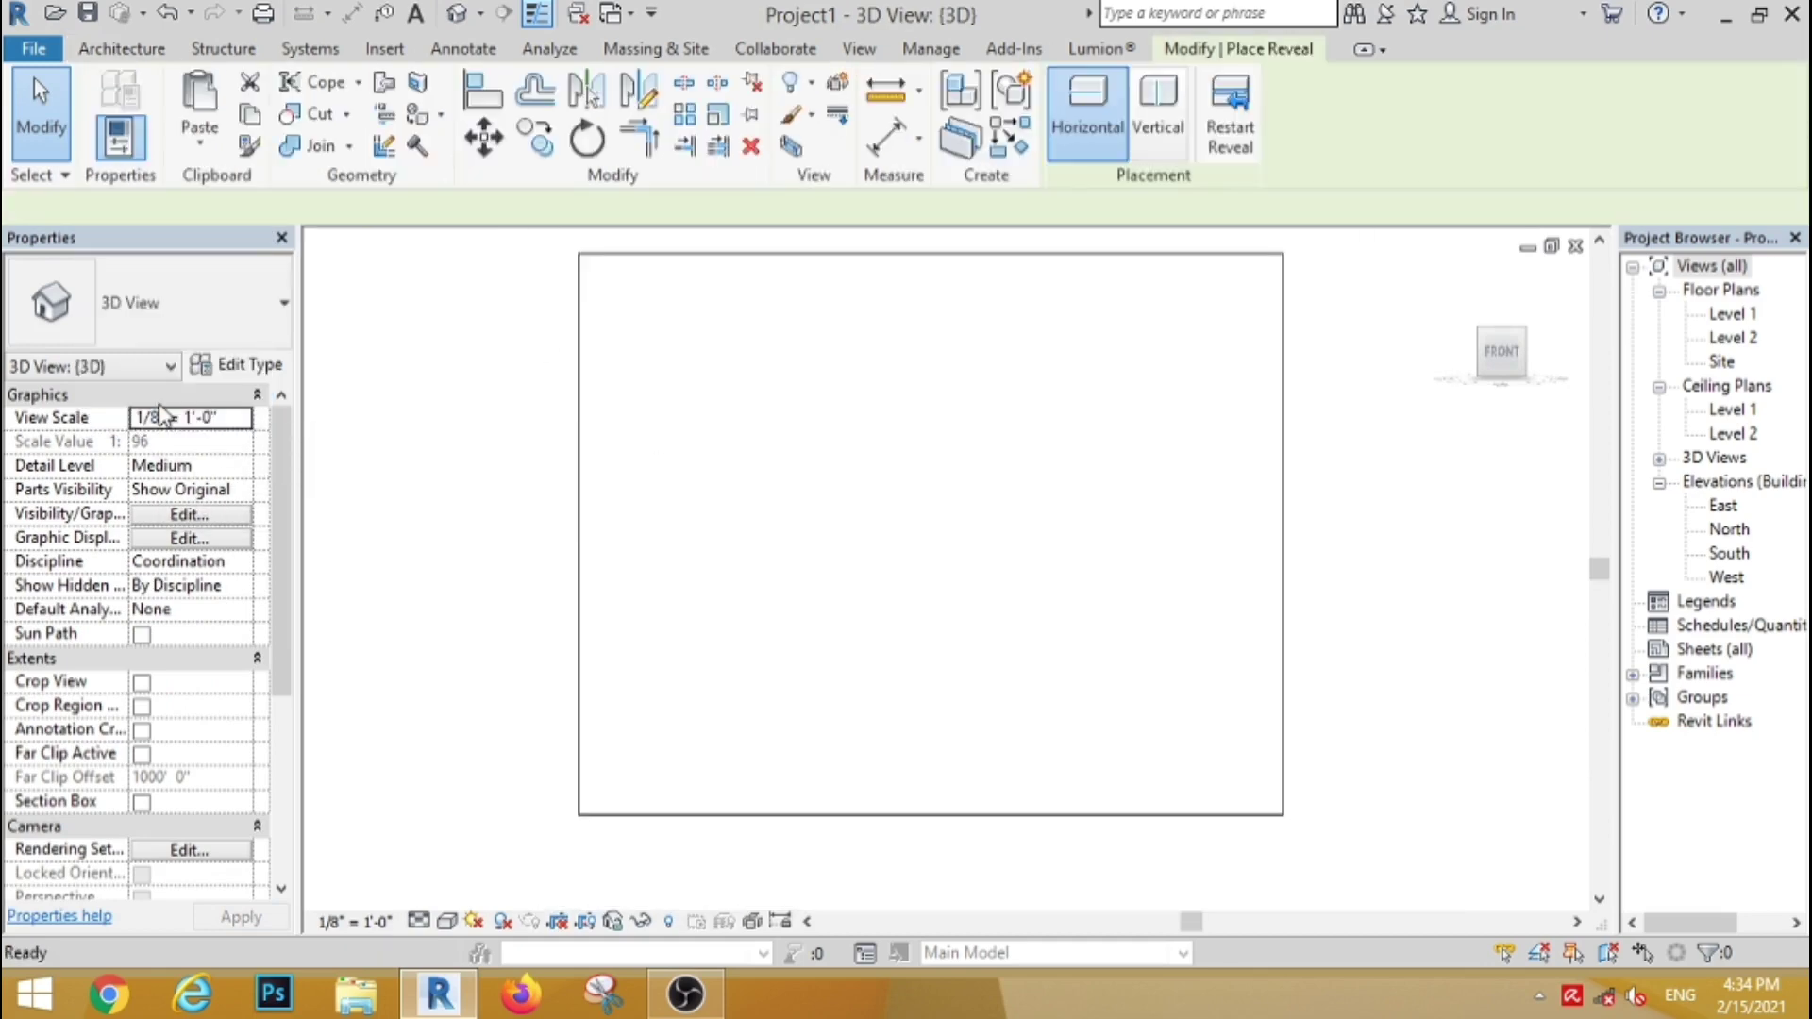
pyautogui.click(249, 376)
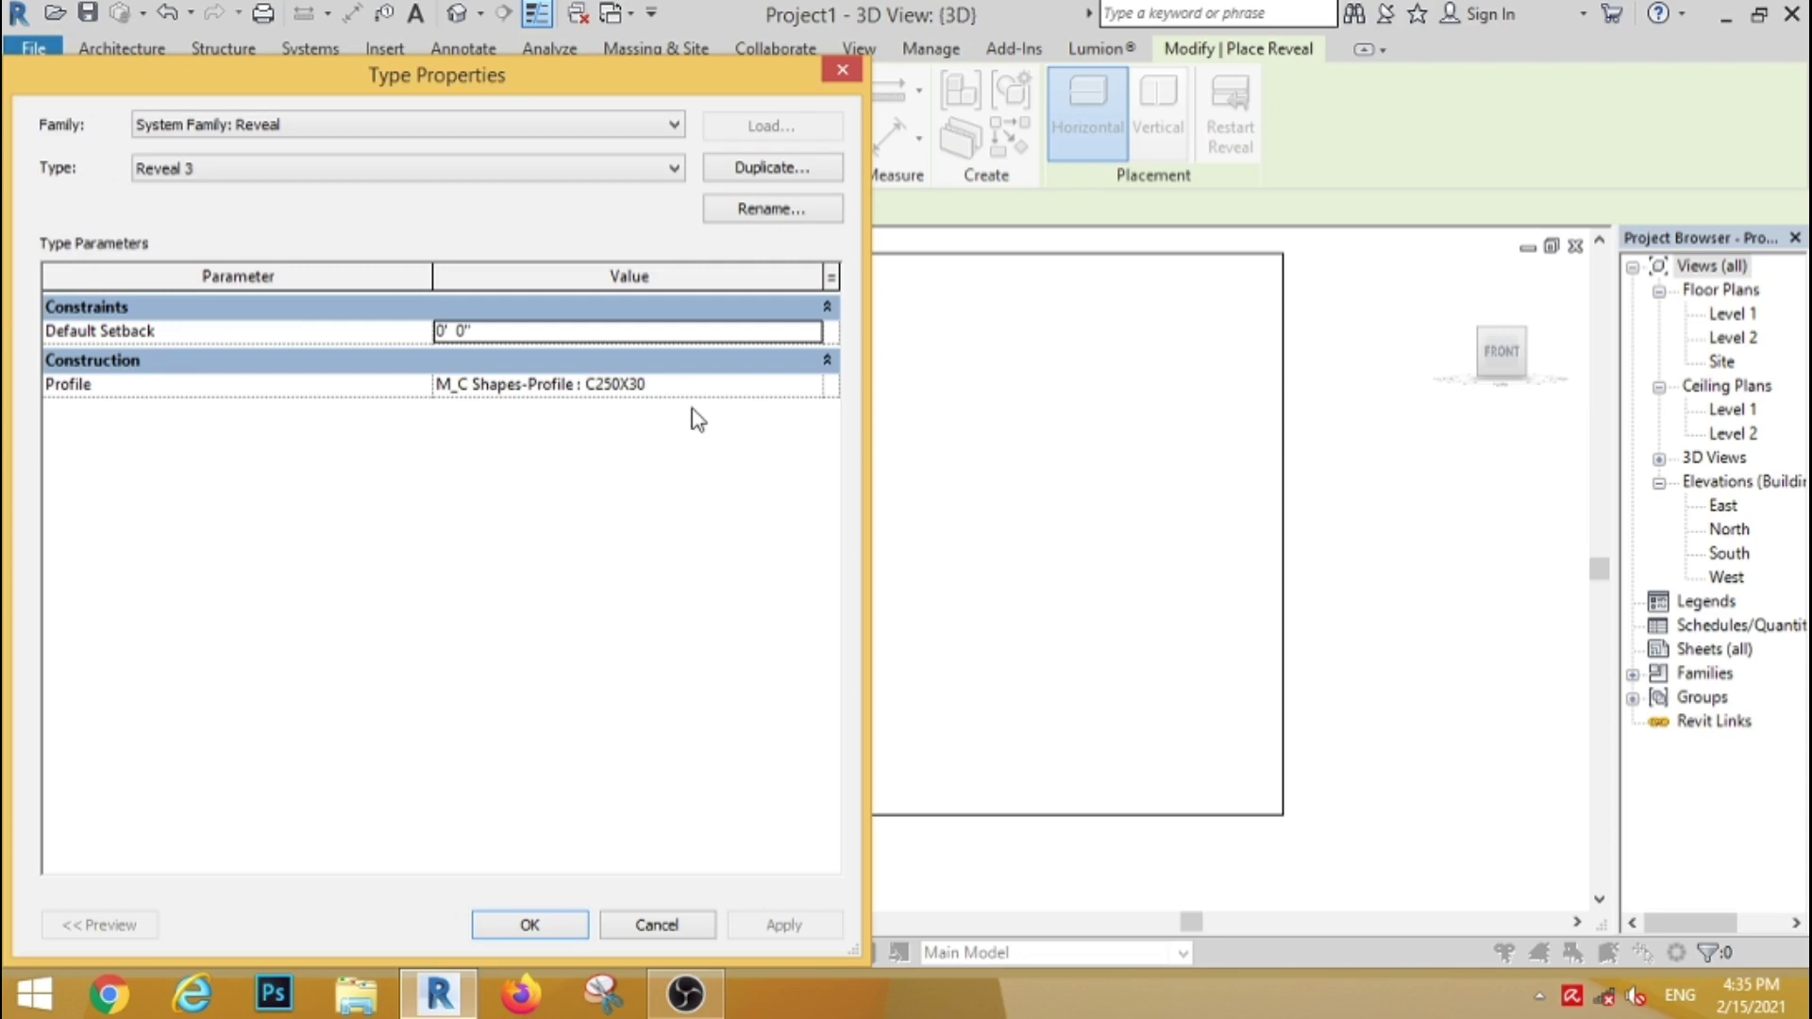
pyautogui.click(793, 176)
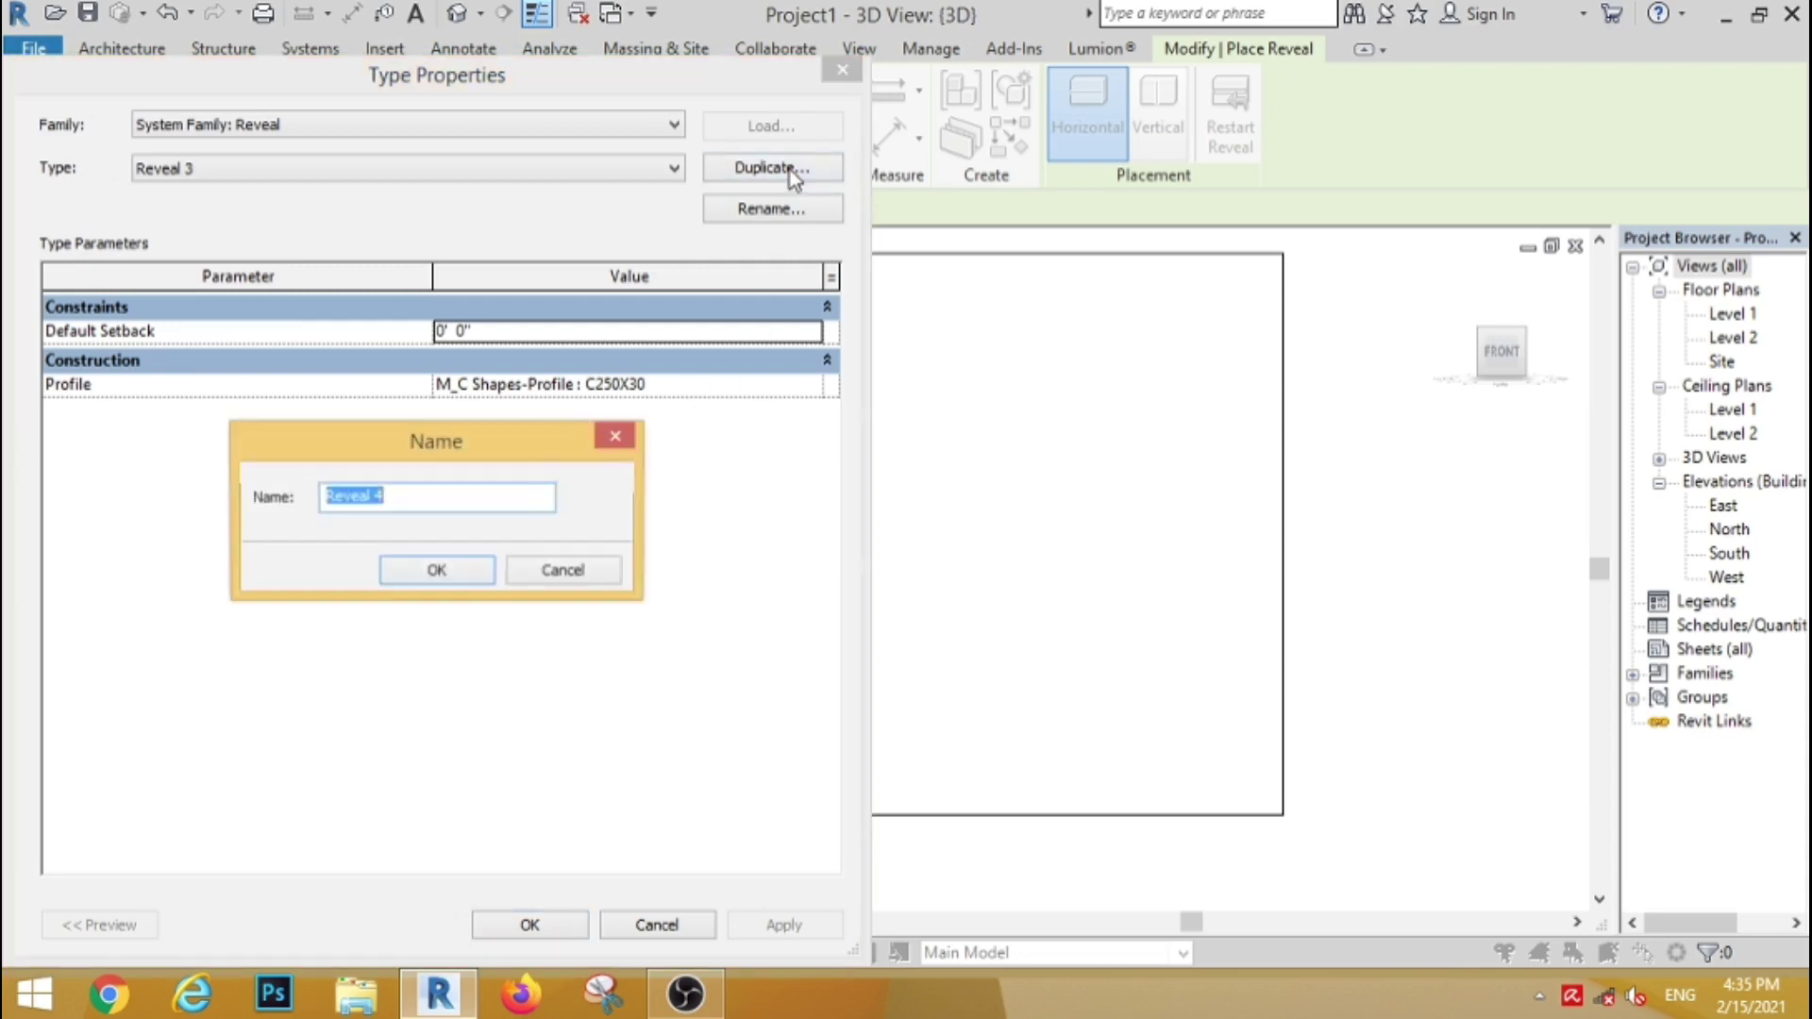
pyautogui.click(456, 570)
pyautogui.click(807, 393)
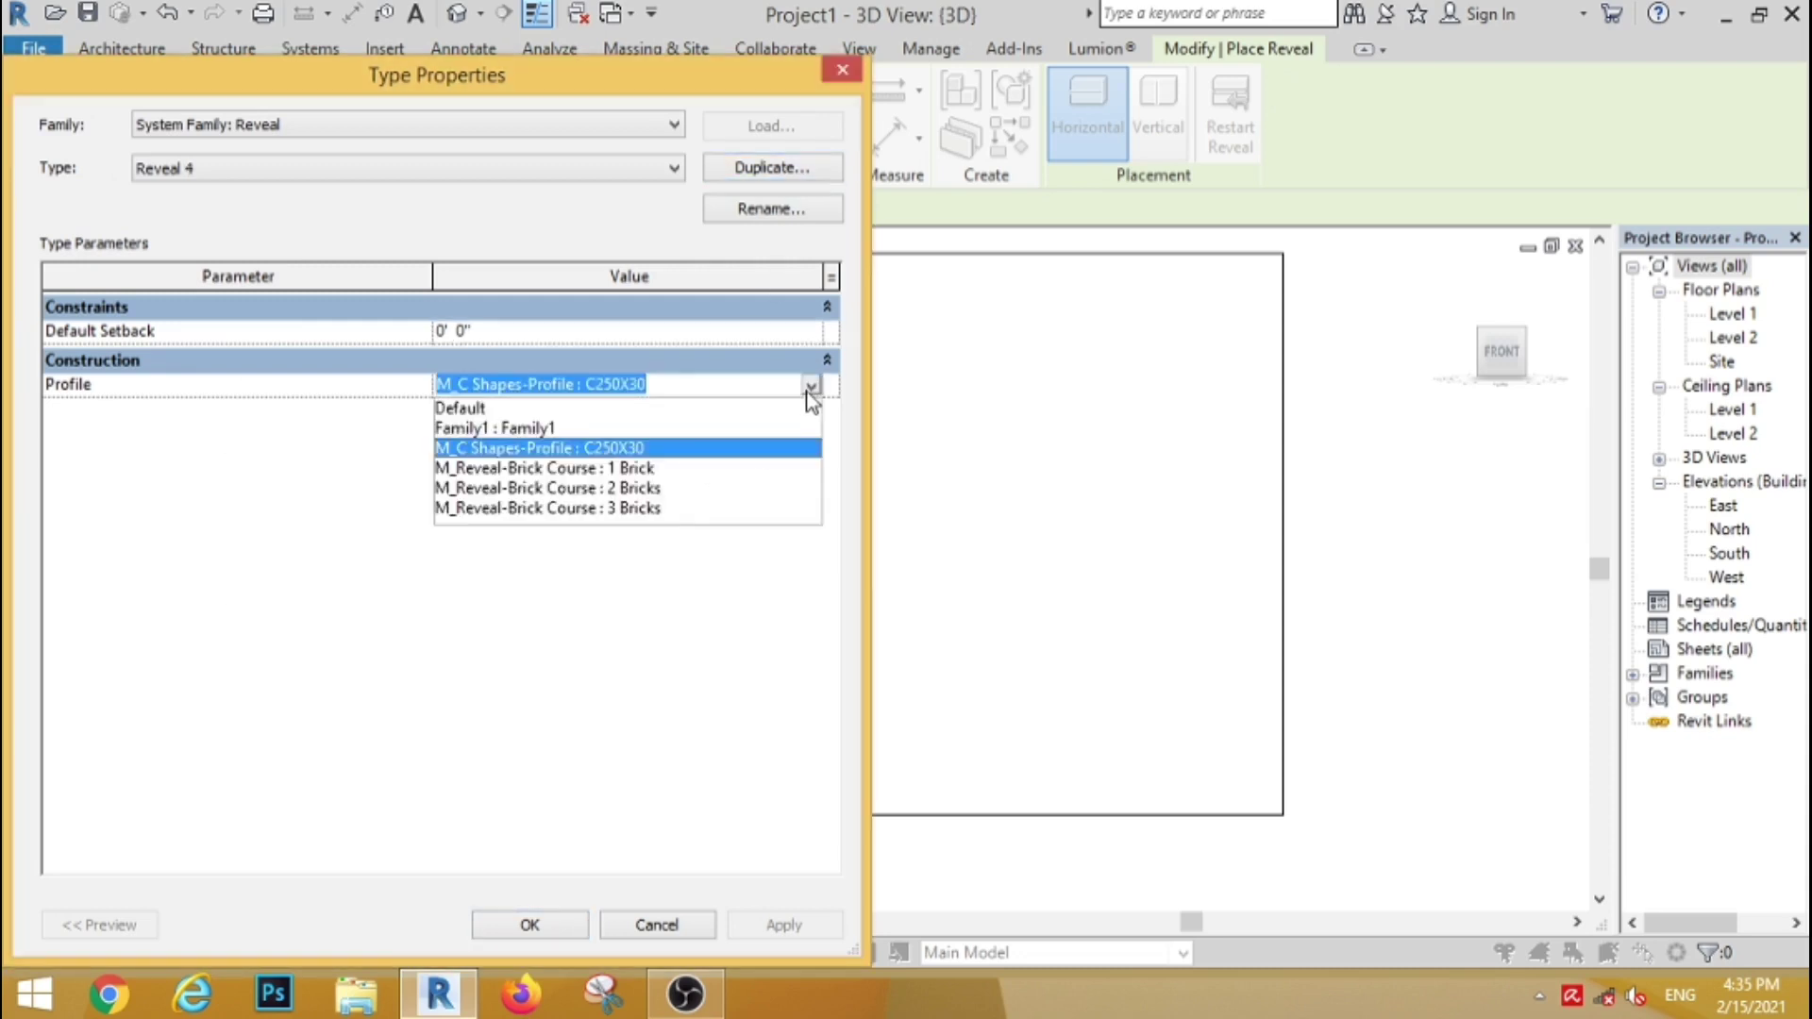
pyautogui.click(518, 430)
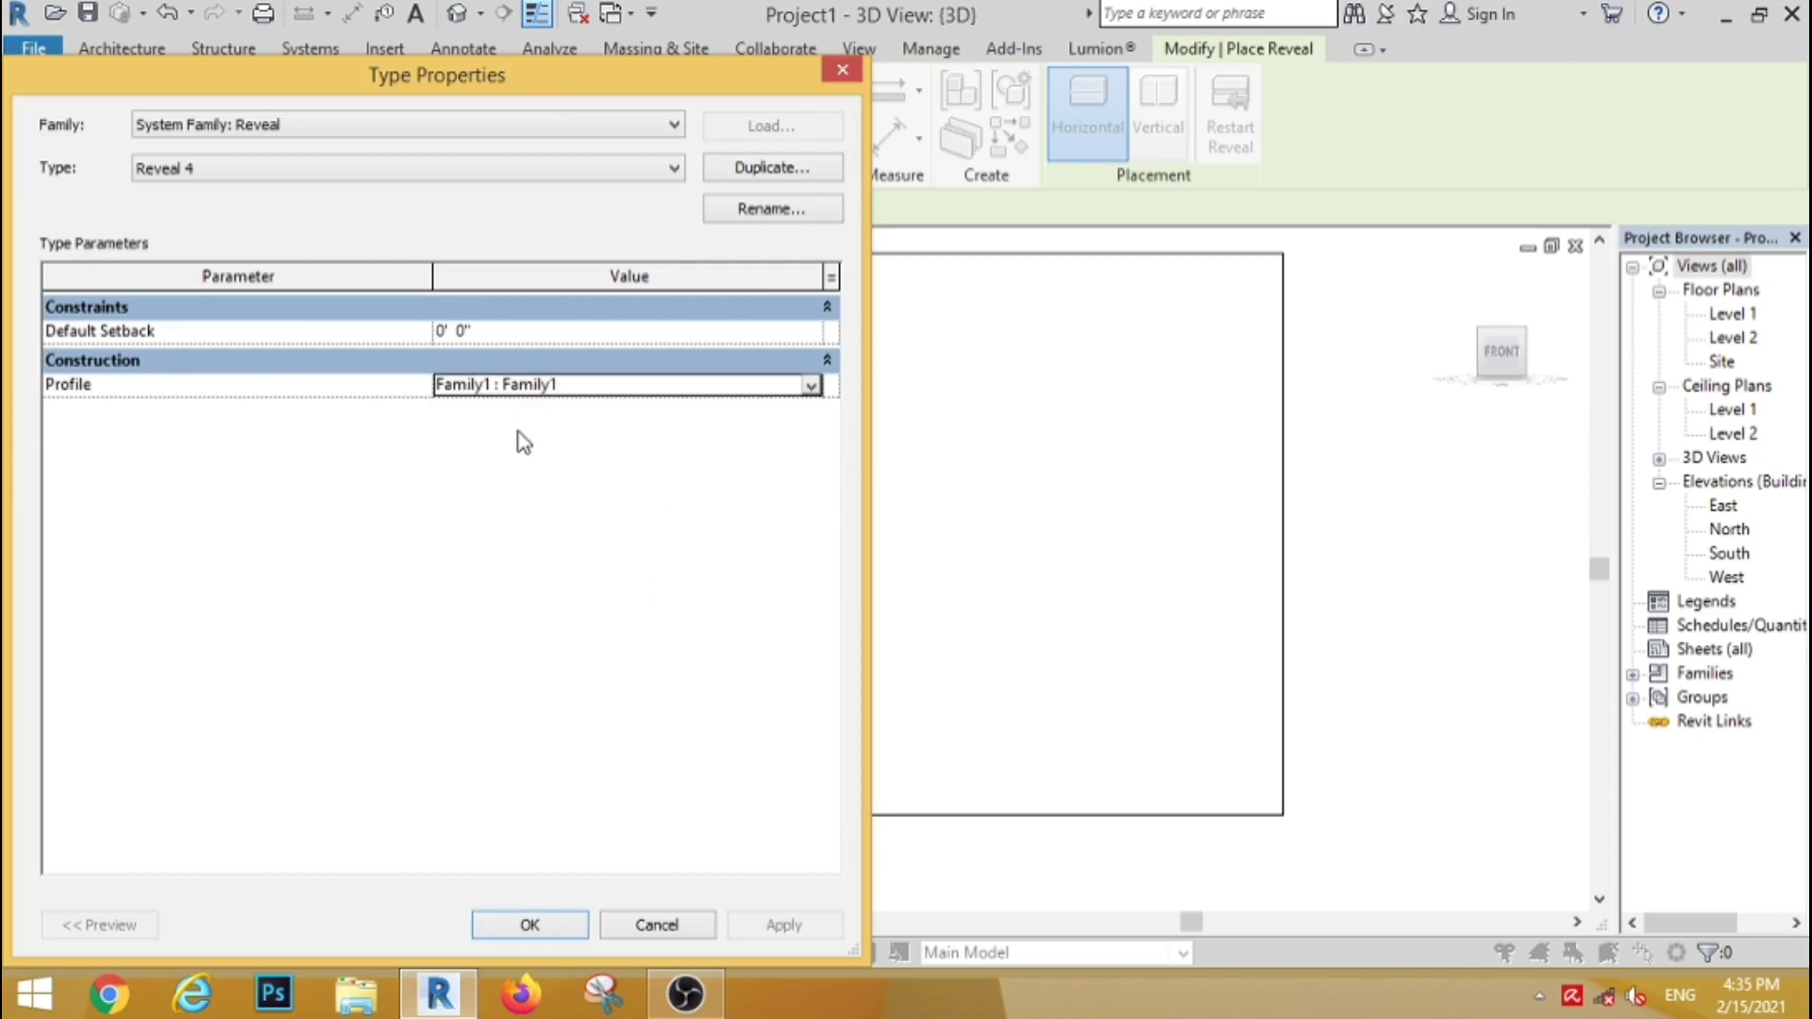
pyautogui.click(530, 924)
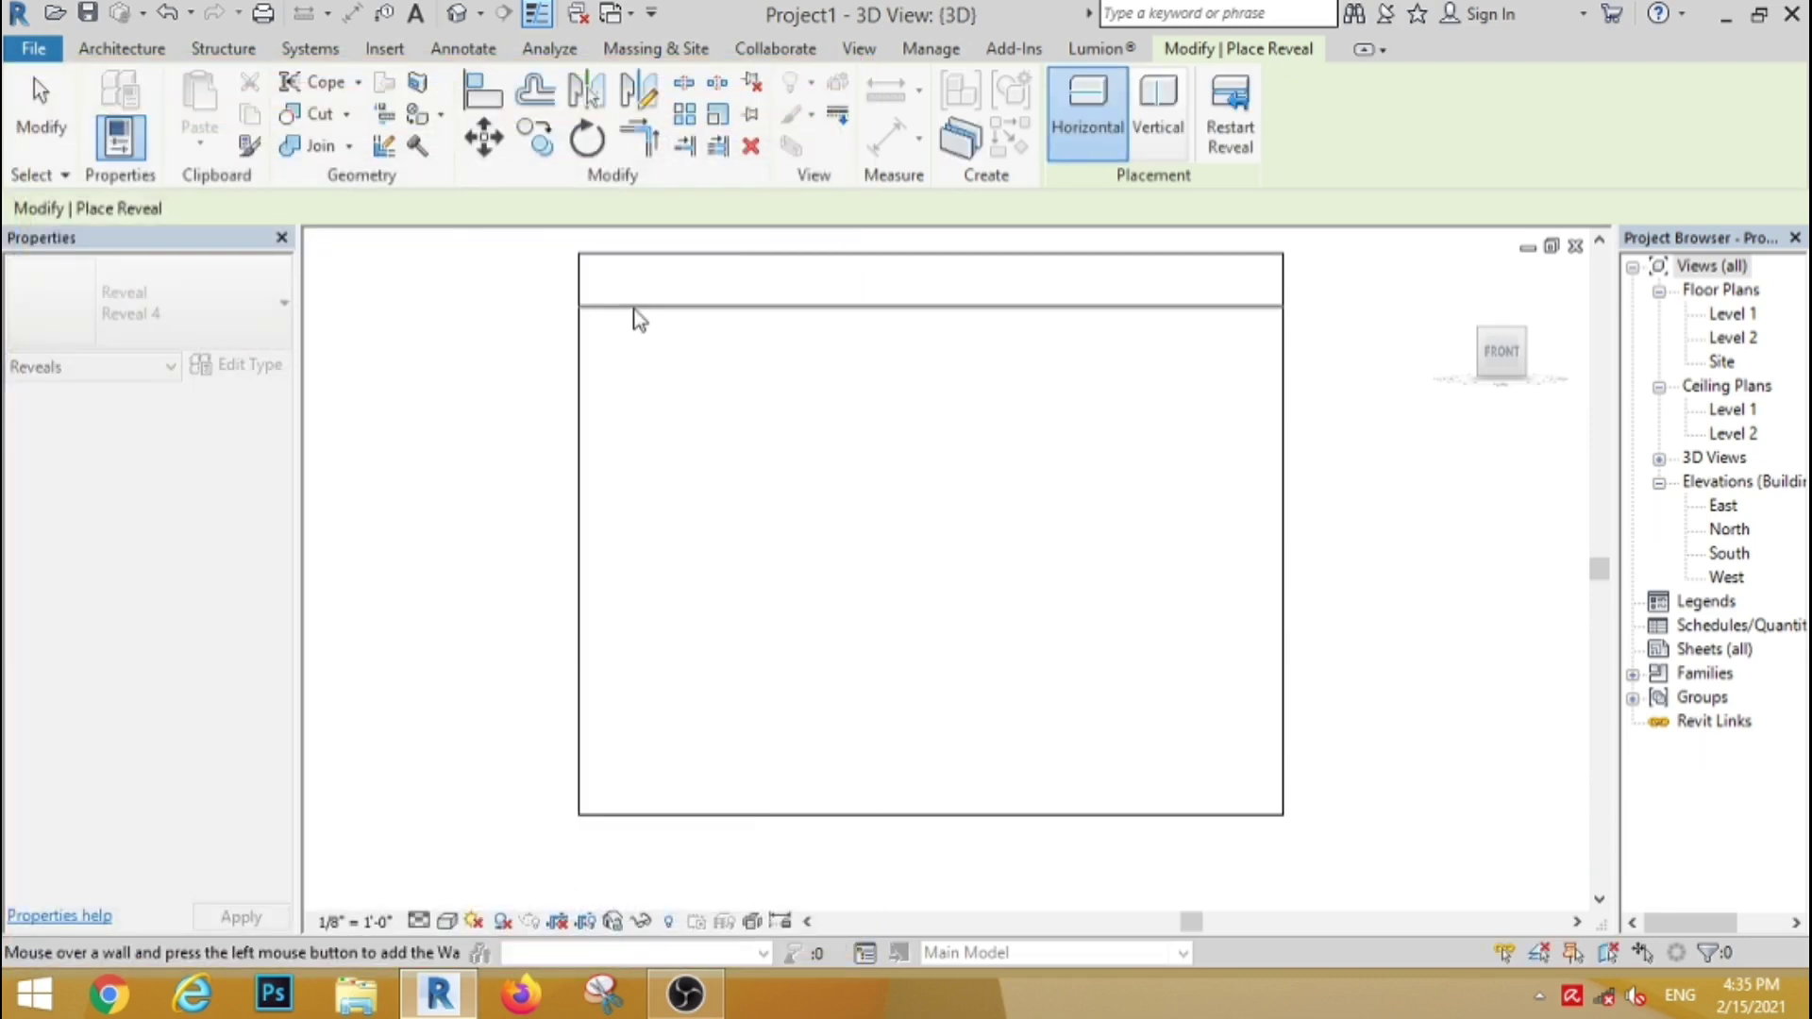
# Step: Place a horizontal Reveal 4 reveal across the wall
pyautogui.click(632, 304)
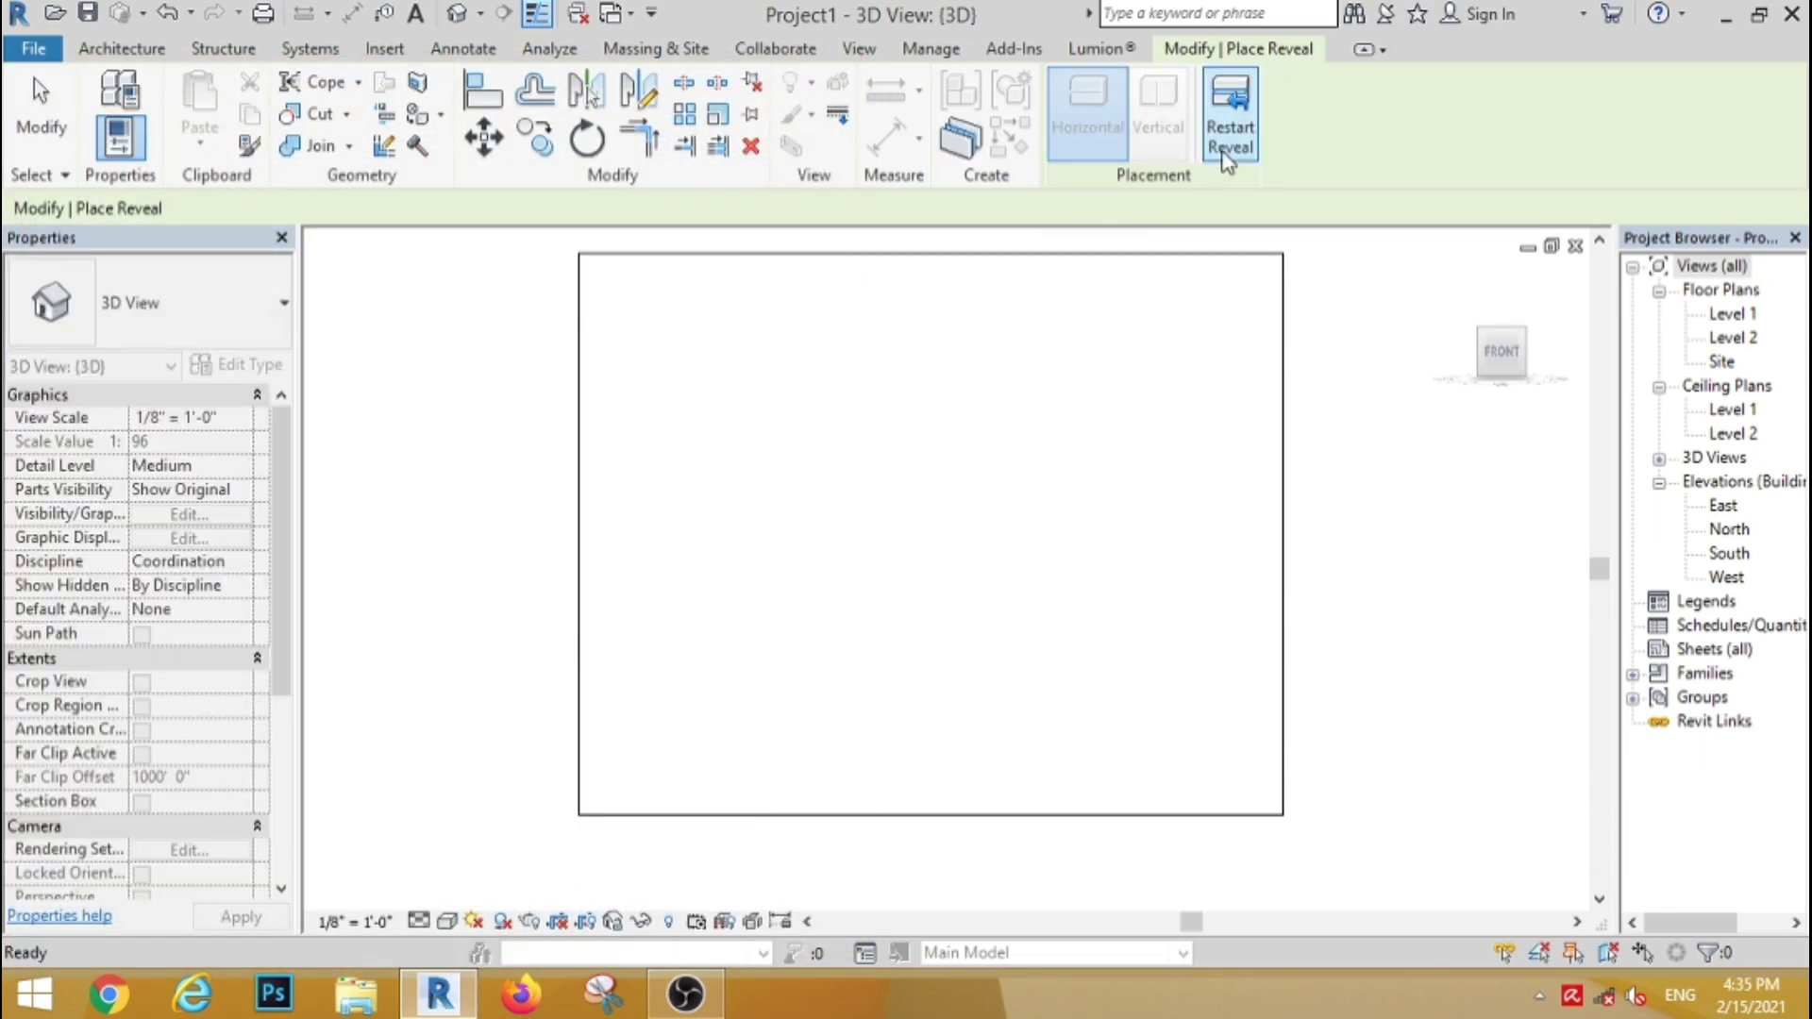
pyautogui.click(1228, 114)
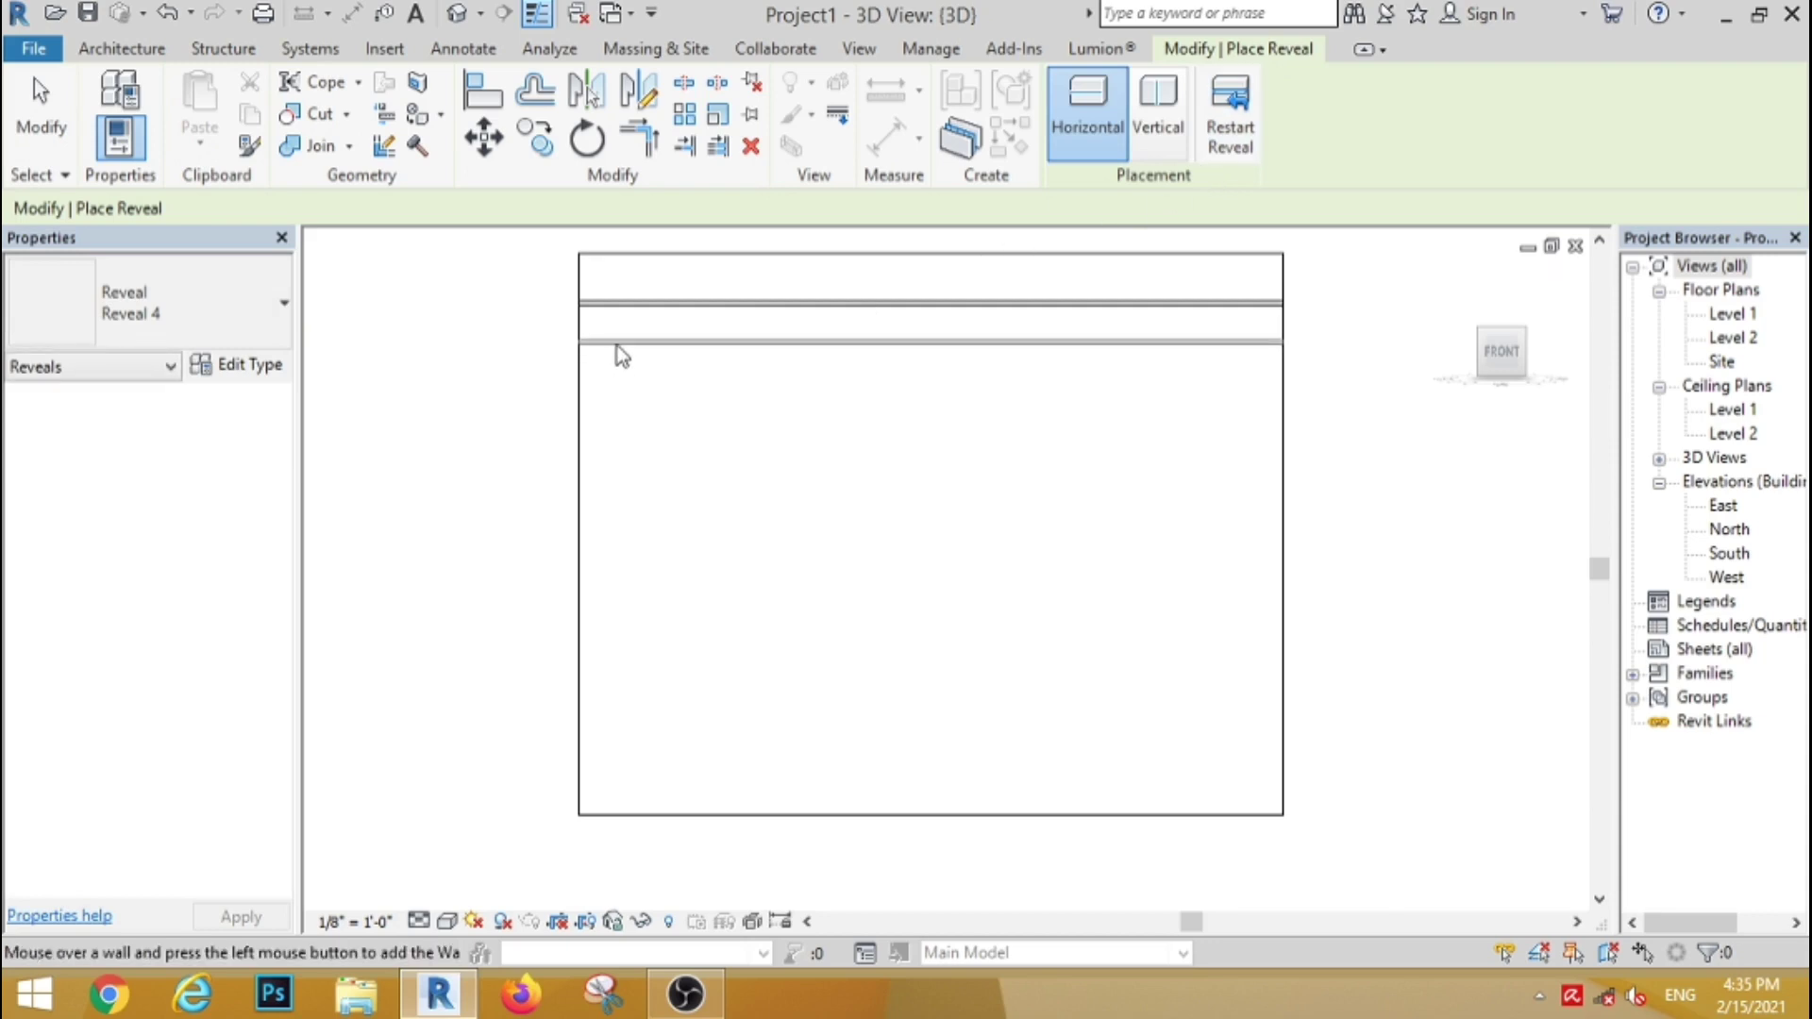
pyautogui.click(617, 349)
pyautogui.click(1219, 153)
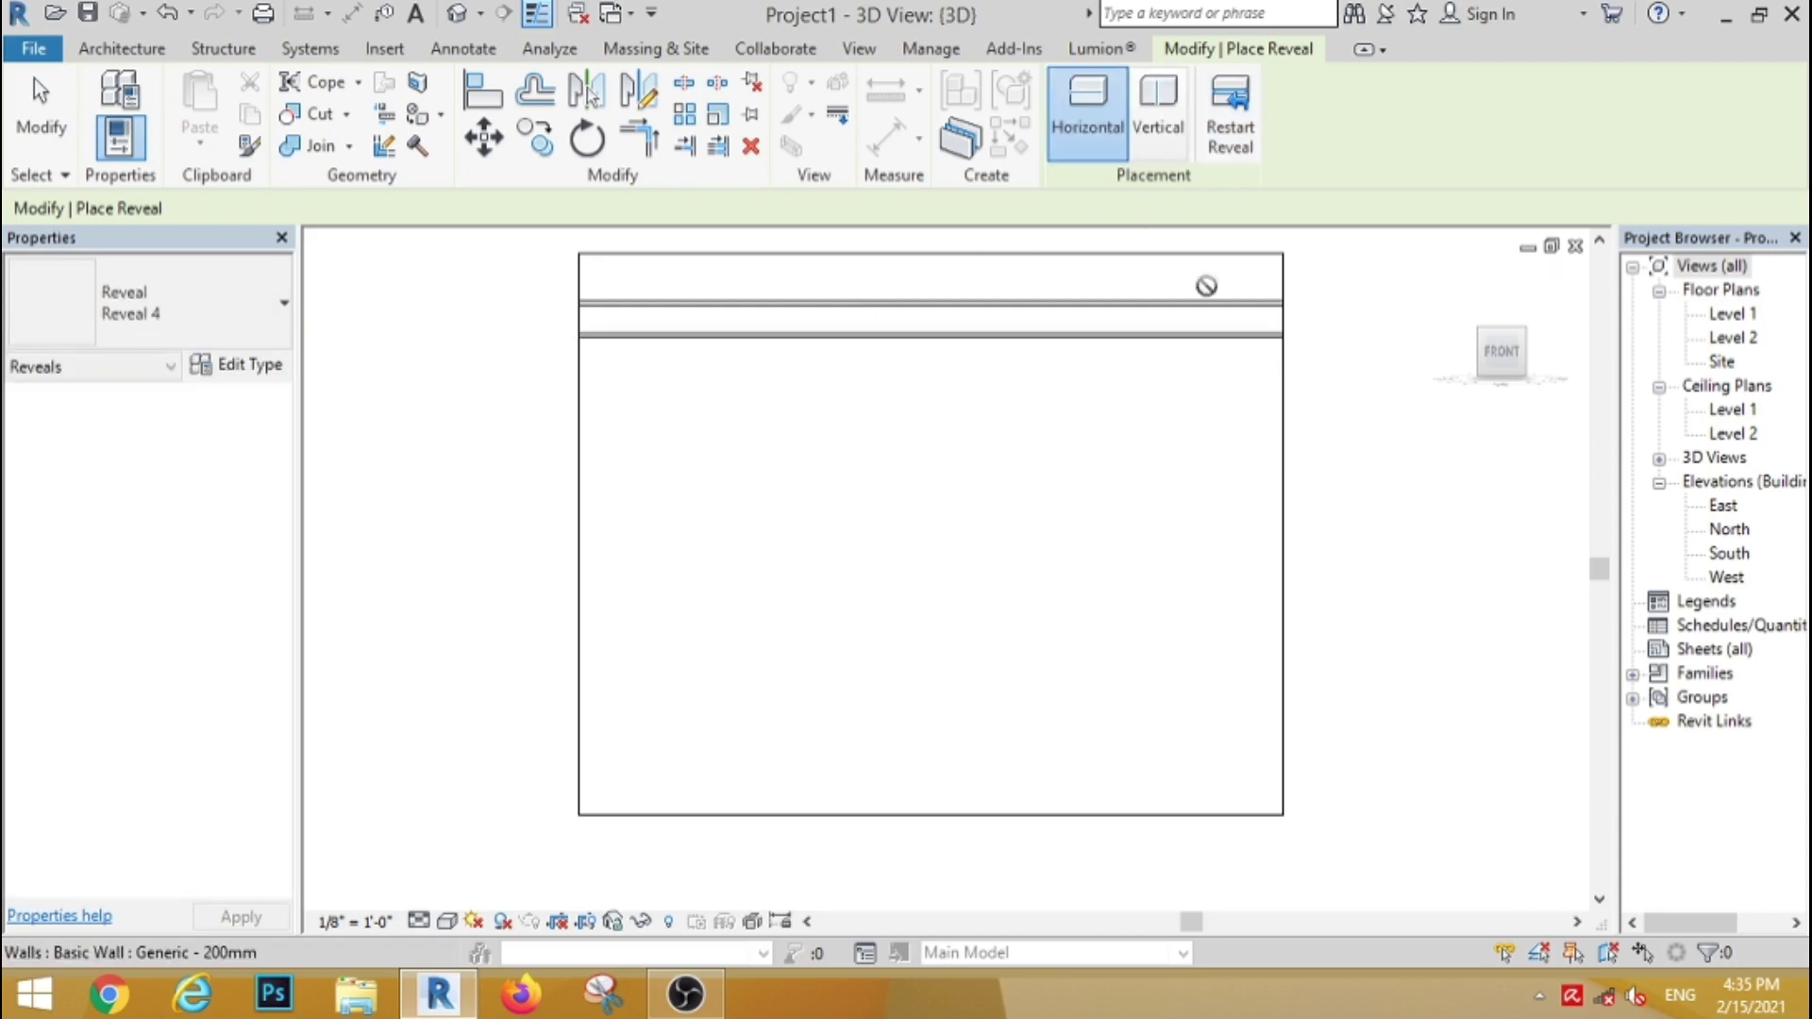
pyautogui.click(41, 113)
# Step: Copy the horizontal reveal with Multiple checked to two positions further down the wall
pyautogui.click(762, 340)
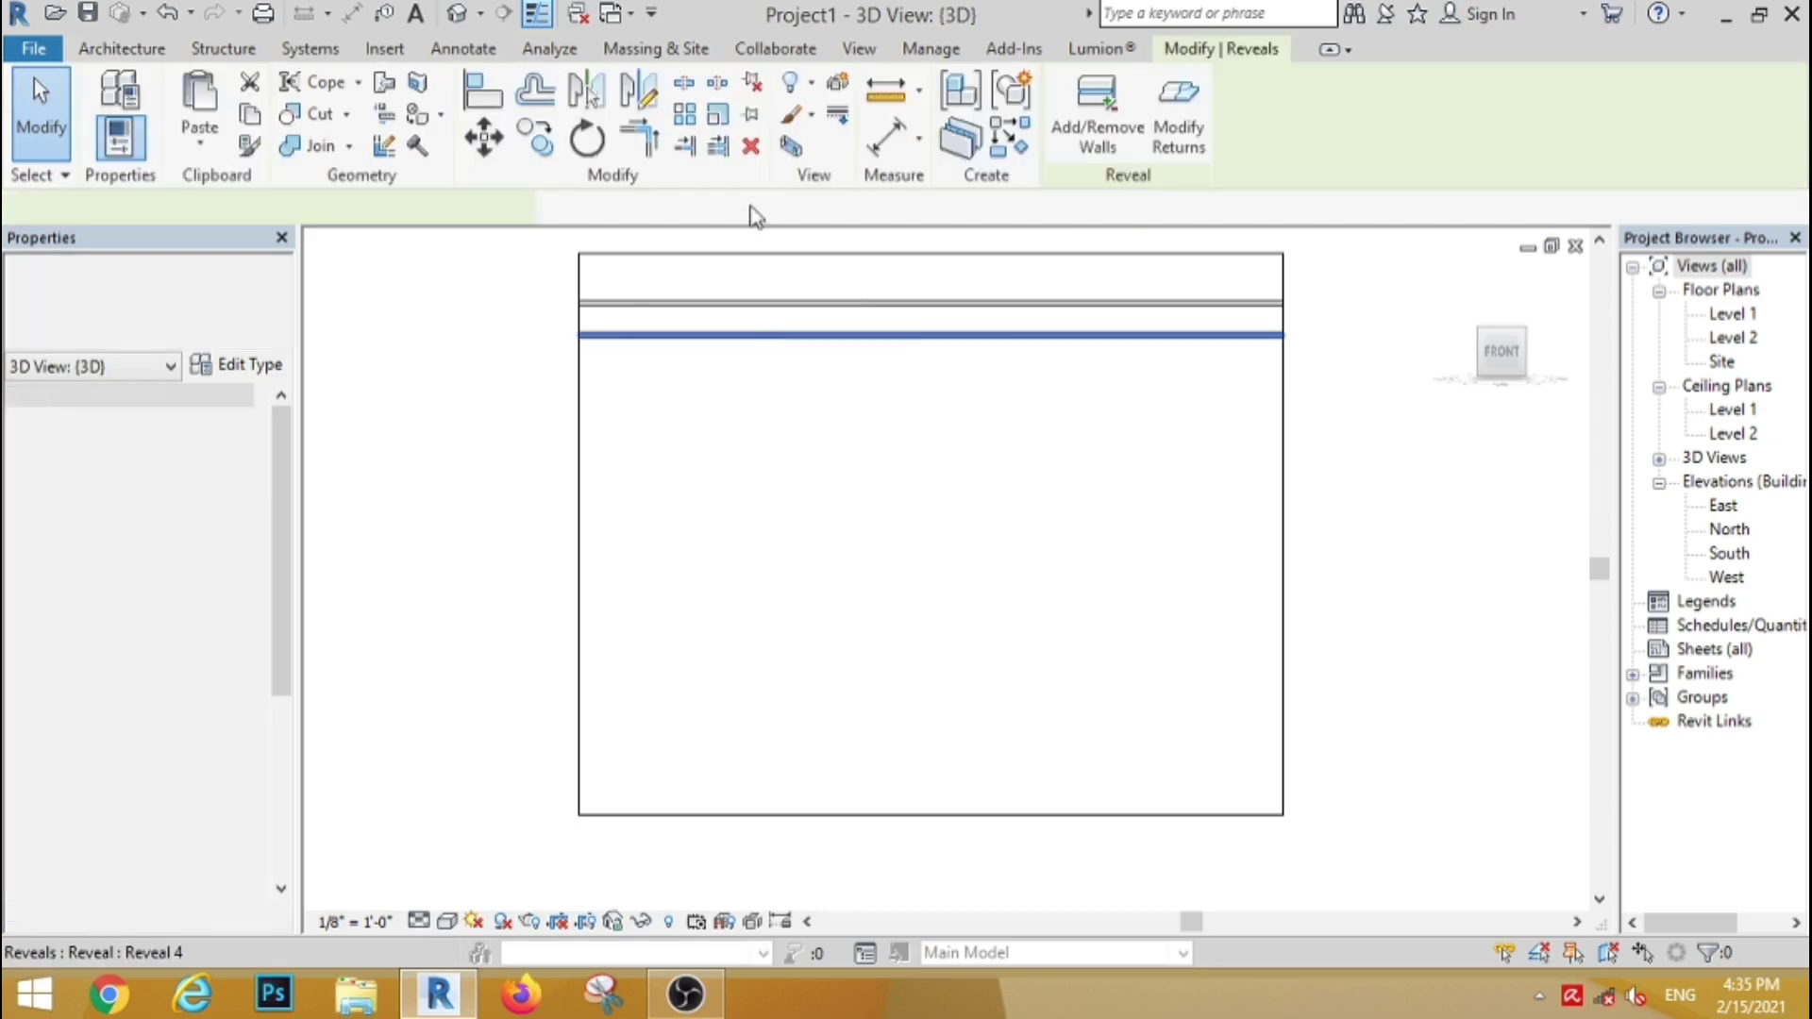
pyautogui.click(535, 137)
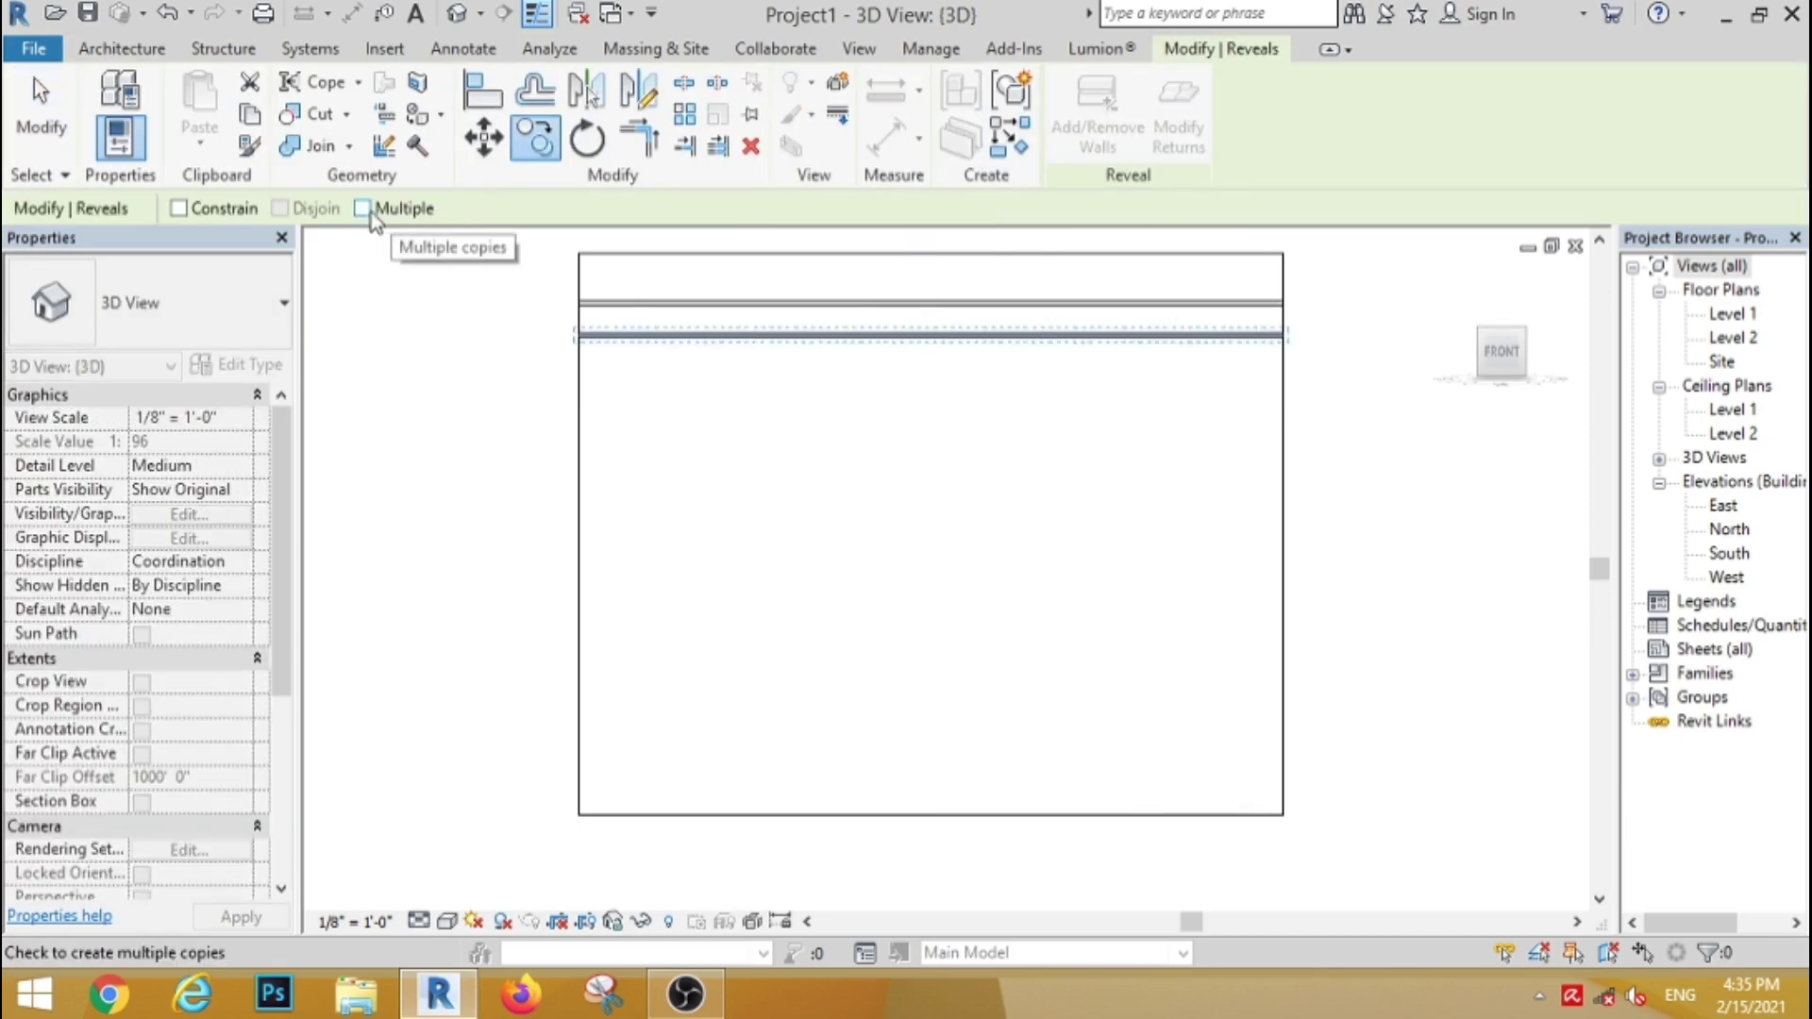
pyautogui.click(362, 208)
pyautogui.scroll(3, 1333, 311)
pyautogui.scroll(2, 1294, 307)
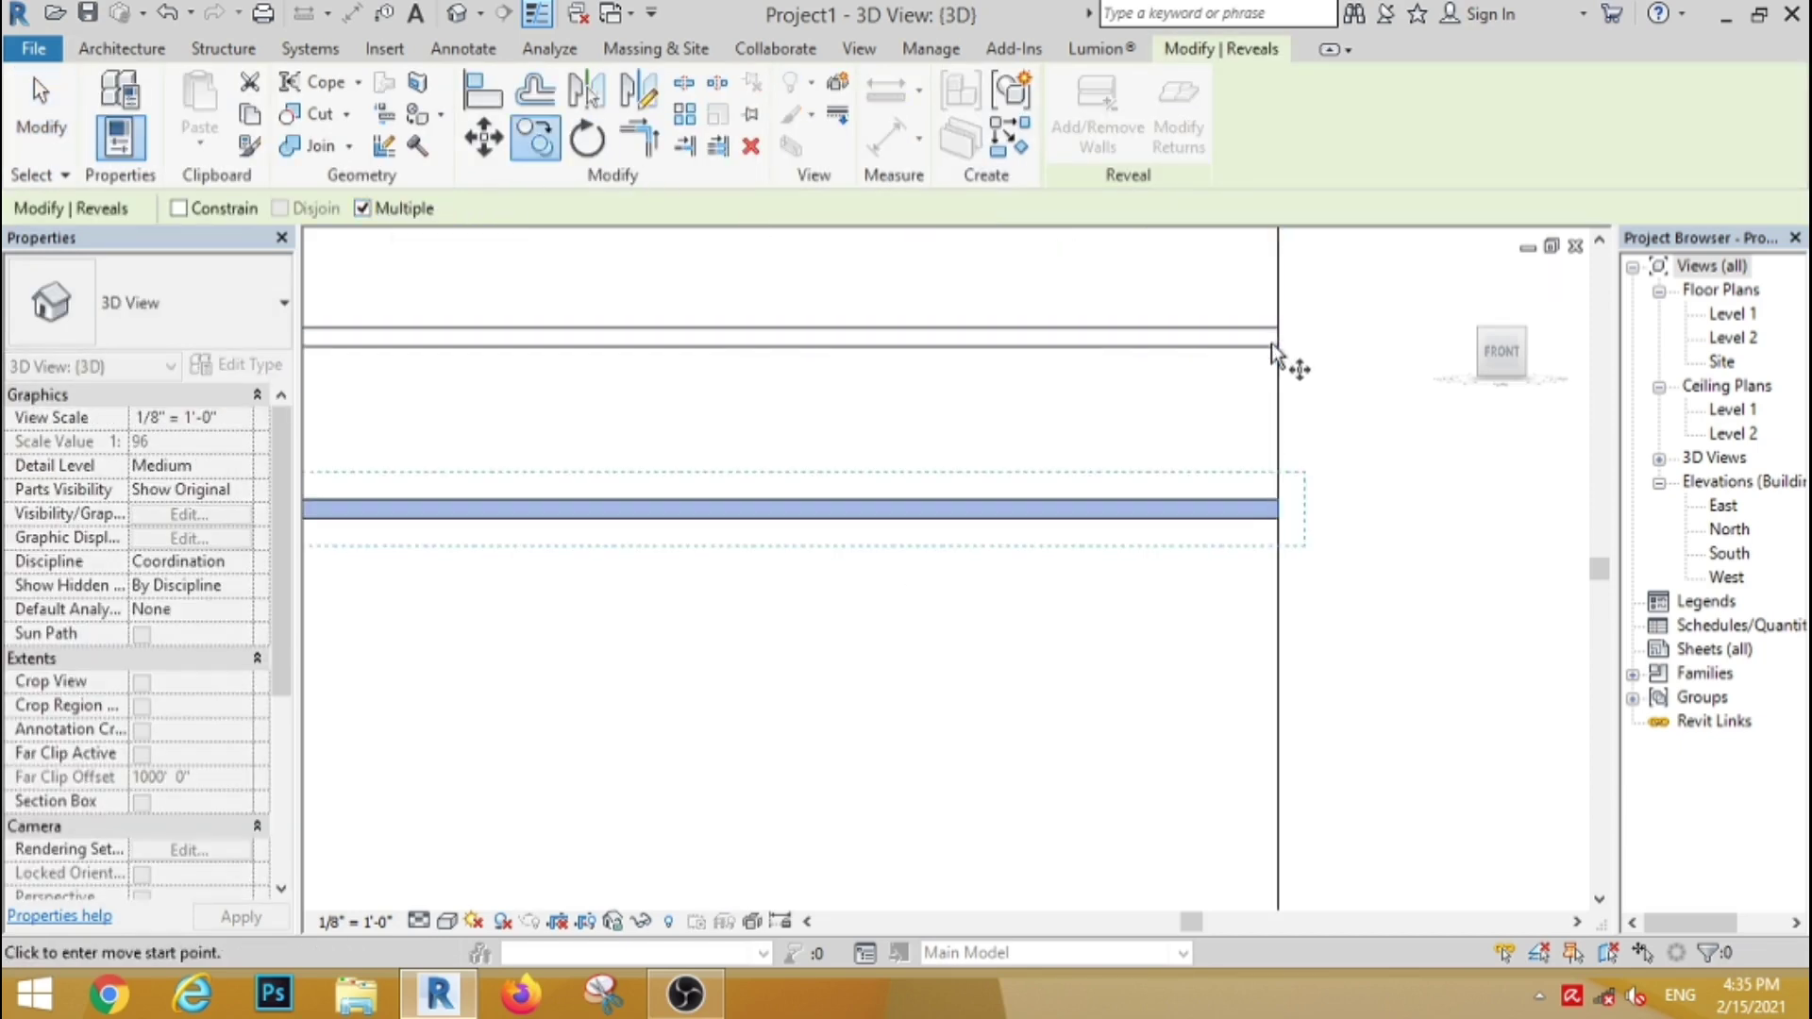
pyautogui.click(1279, 342)
pyautogui.click(1278, 515)
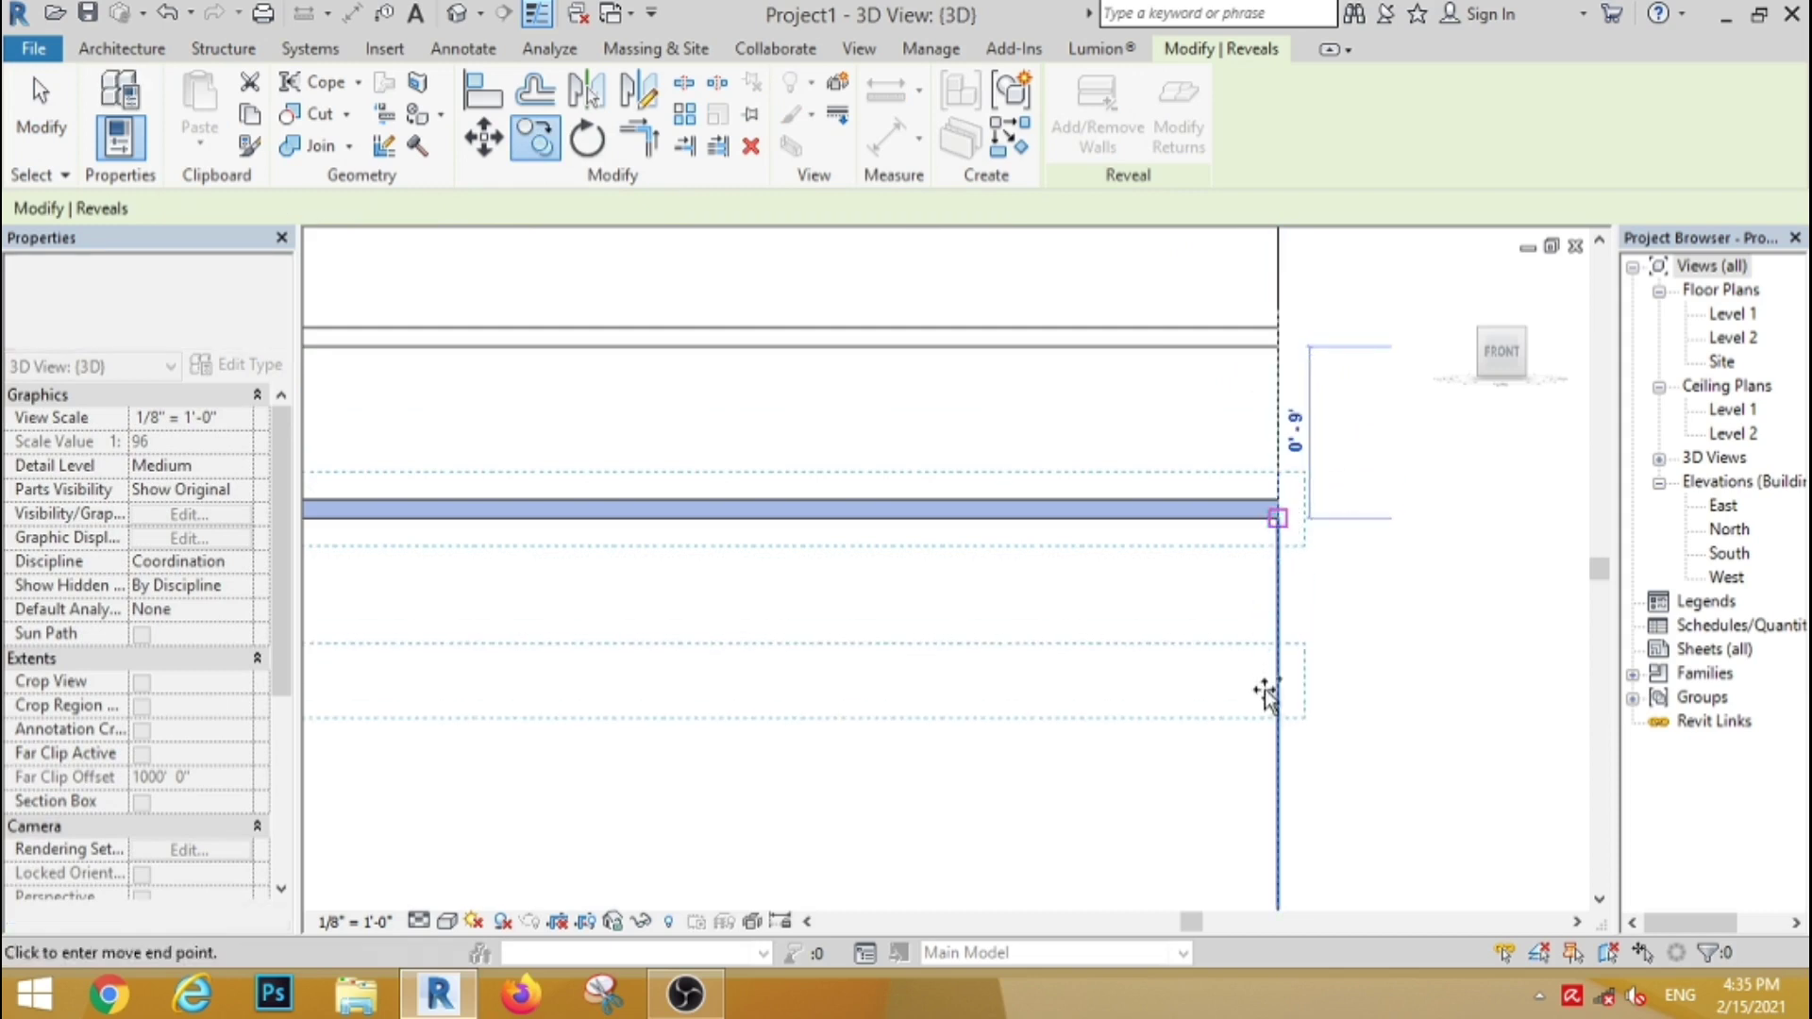
pyautogui.scroll(-2, 1277, 687)
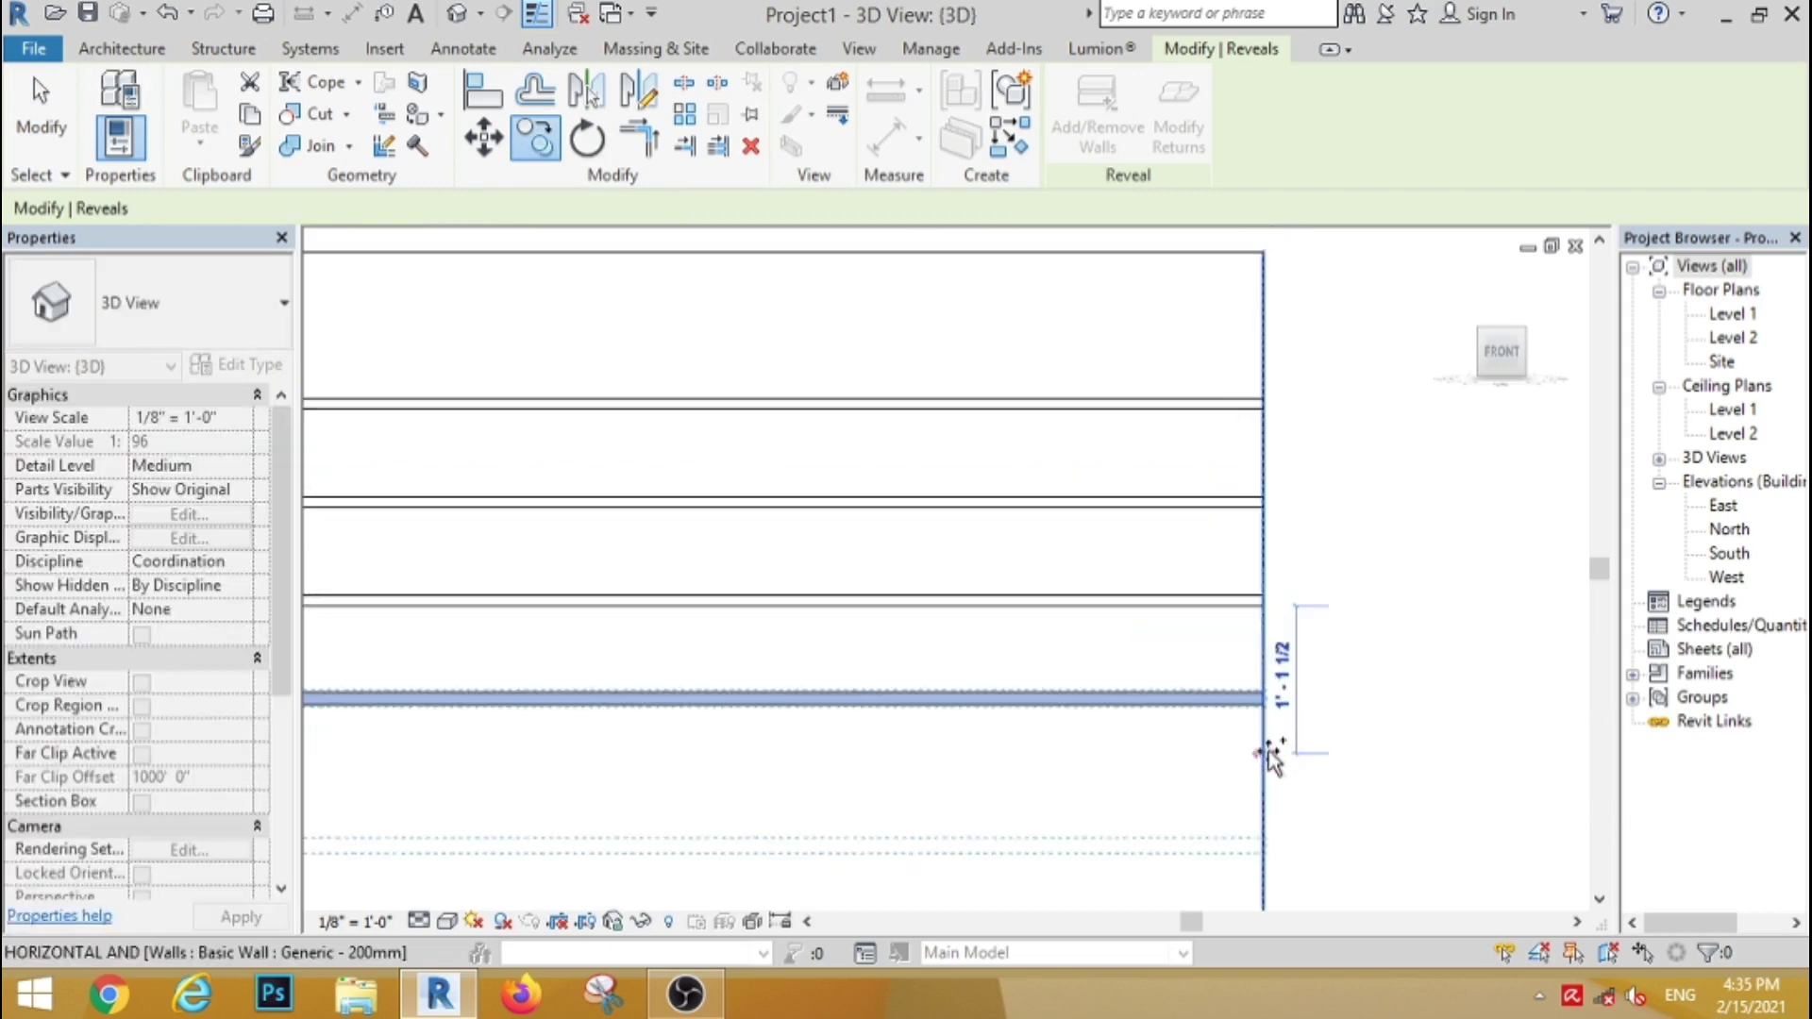
pyautogui.click(1262, 678)
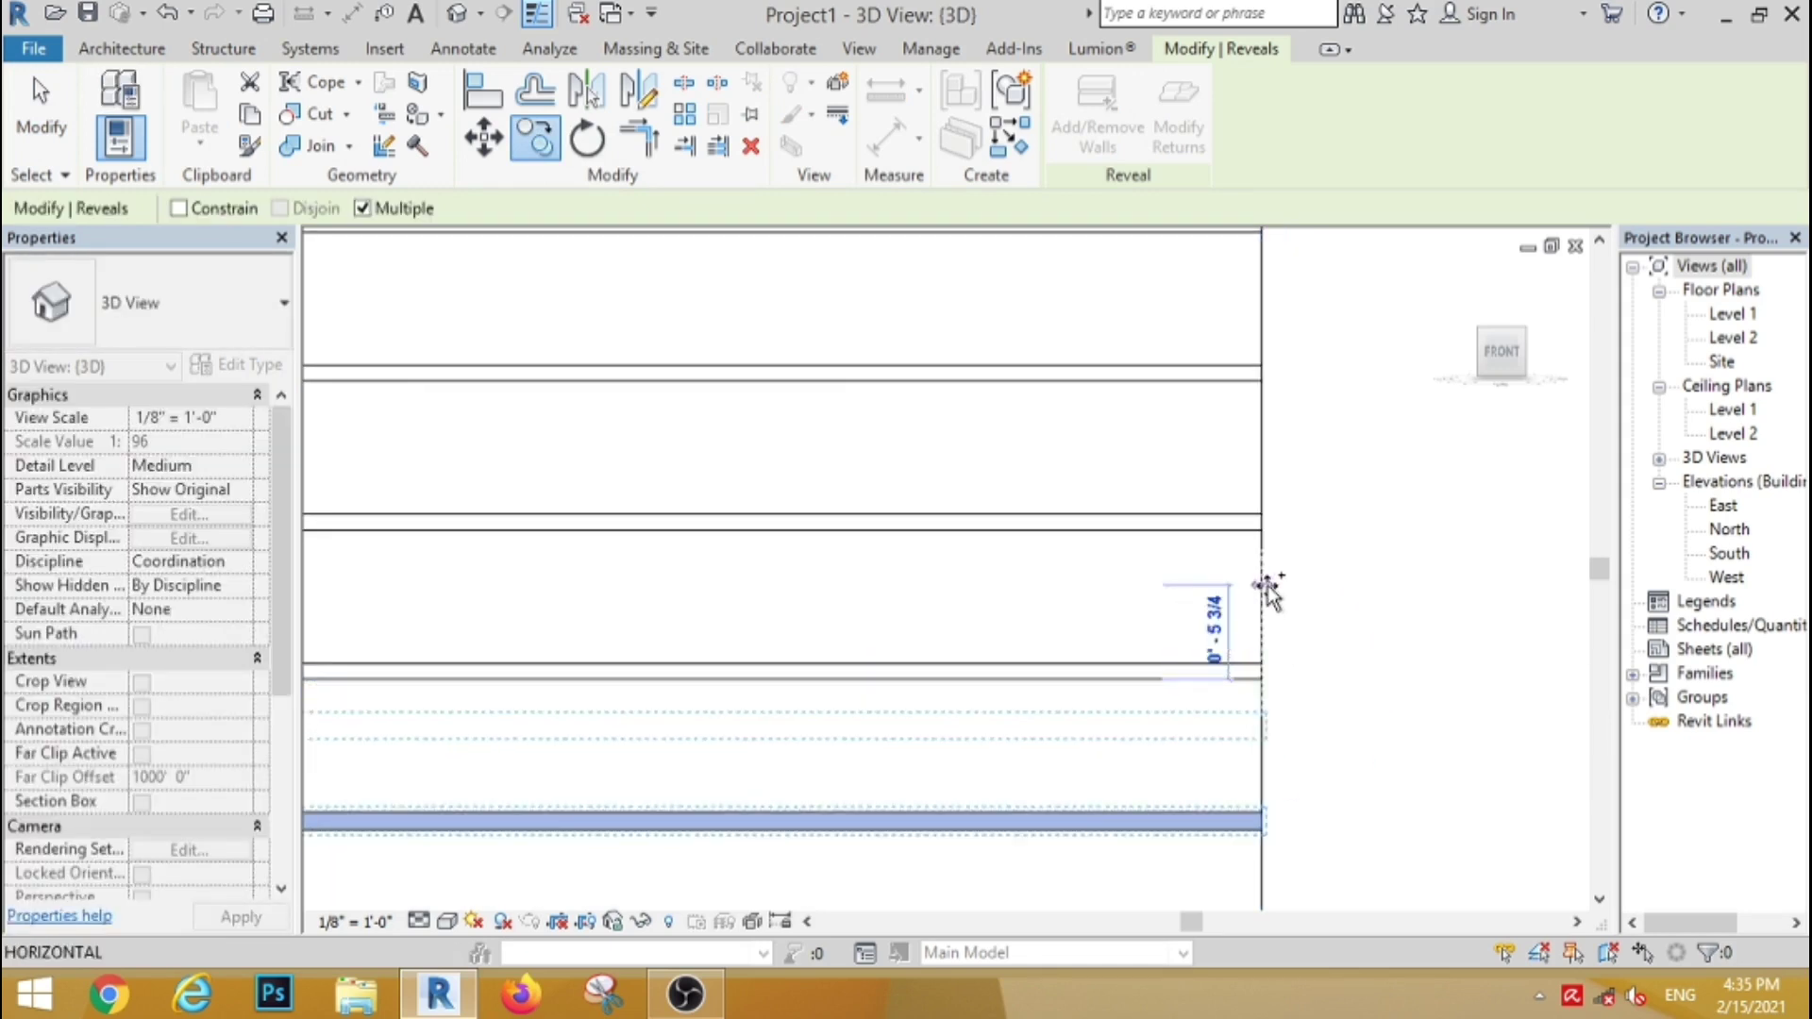
pyautogui.scroll(-4, 1264, 594)
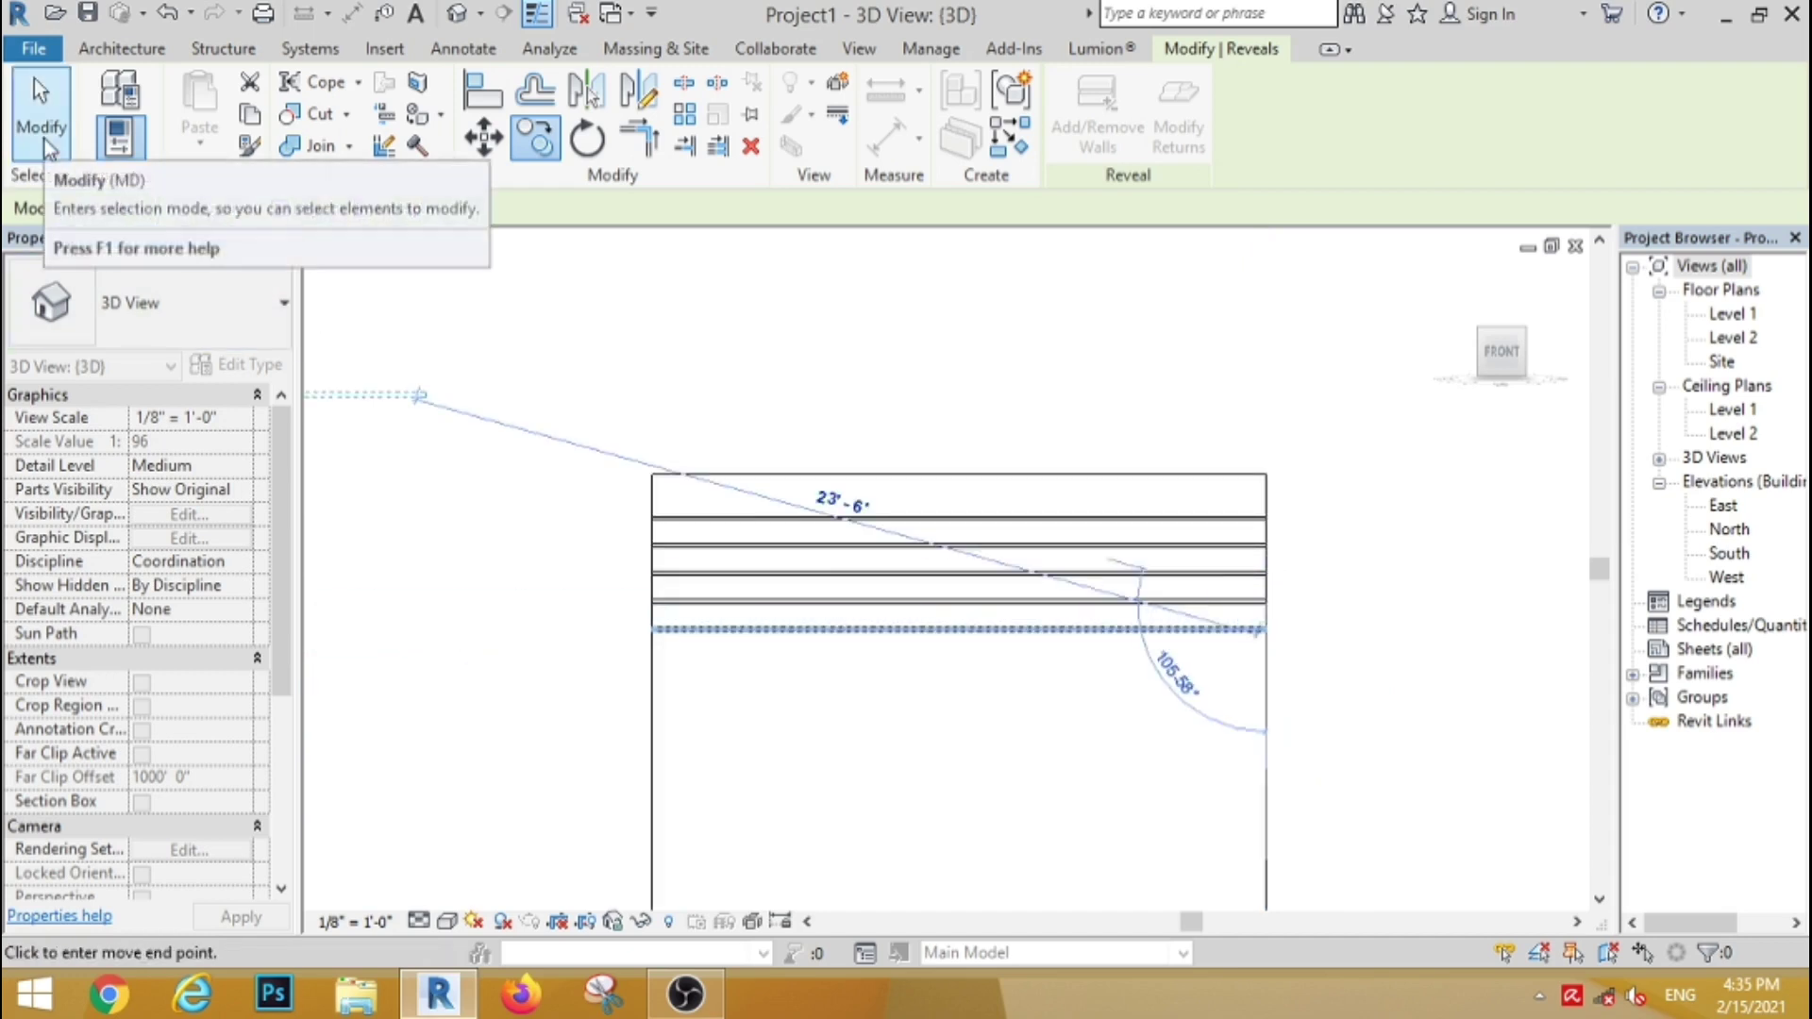
pyautogui.click(39, 112)
pyautogui.scroll(3, 802, 547)
pyautogui.scroll(-2, 794, 521)
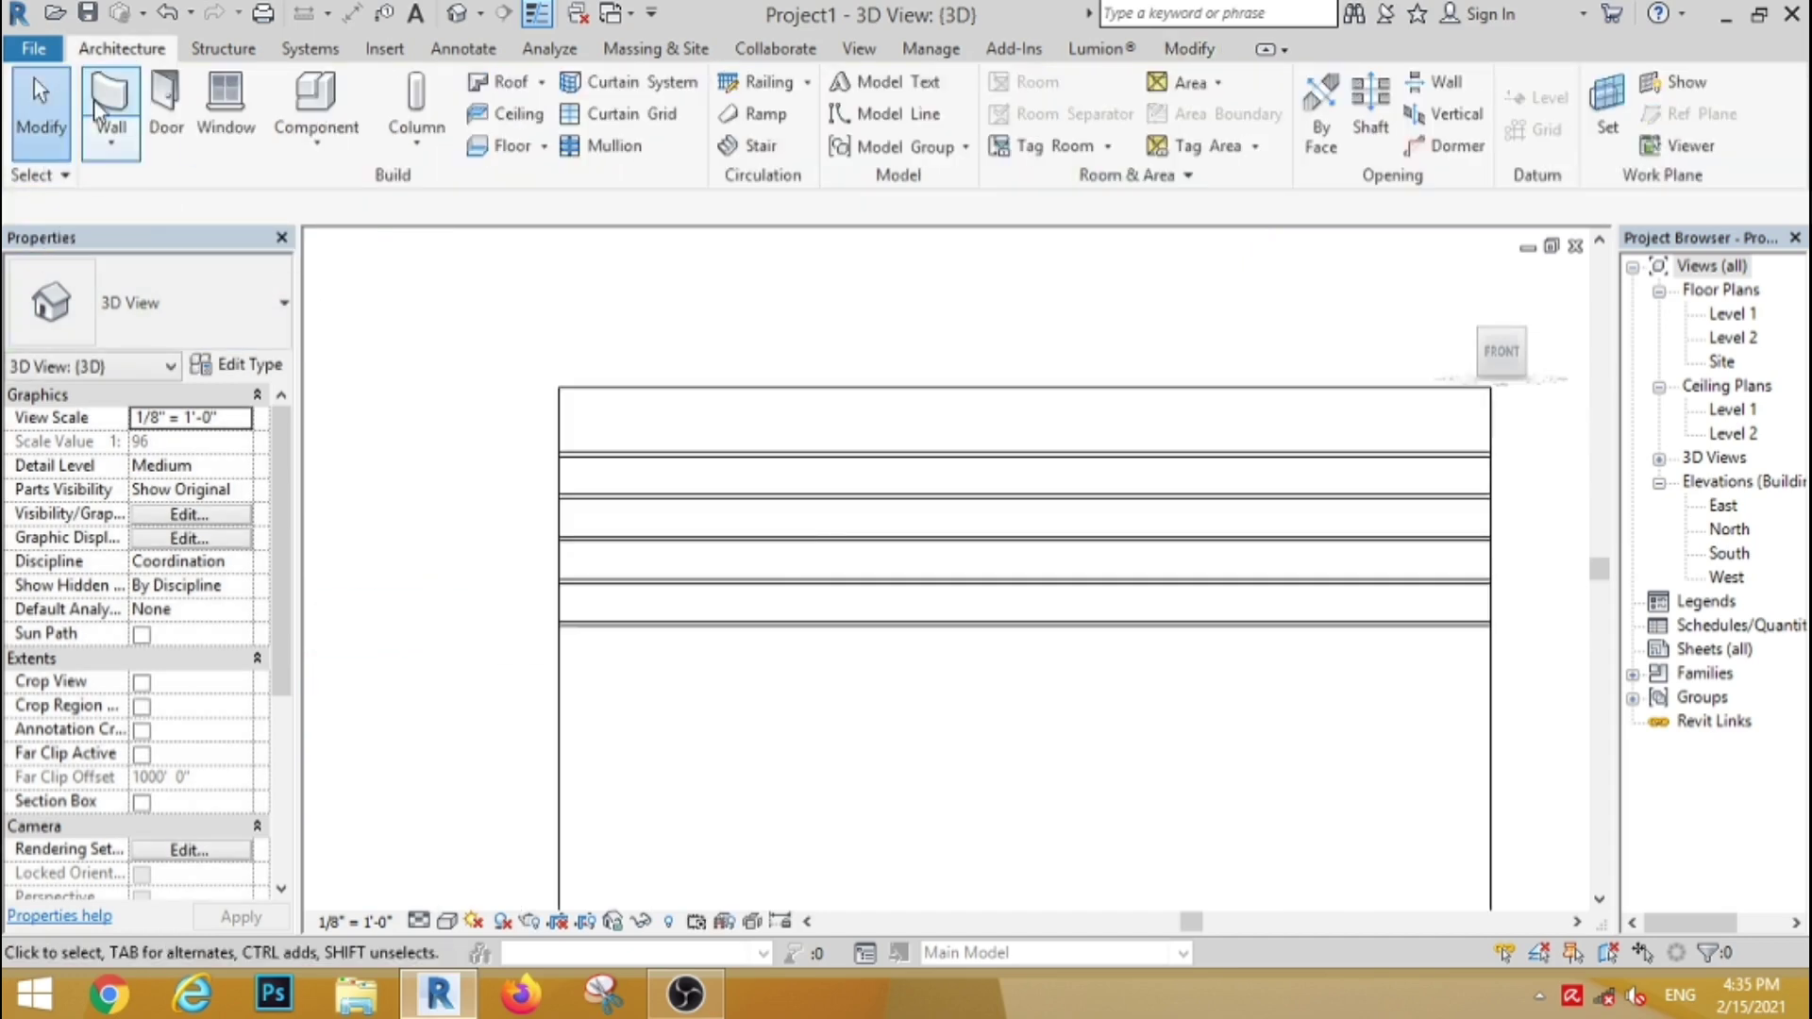
# Step: Place vertical Reveal 4 reveals on the wall
pyautogui.click(111, 142)
pyautogui.click(181, 408)
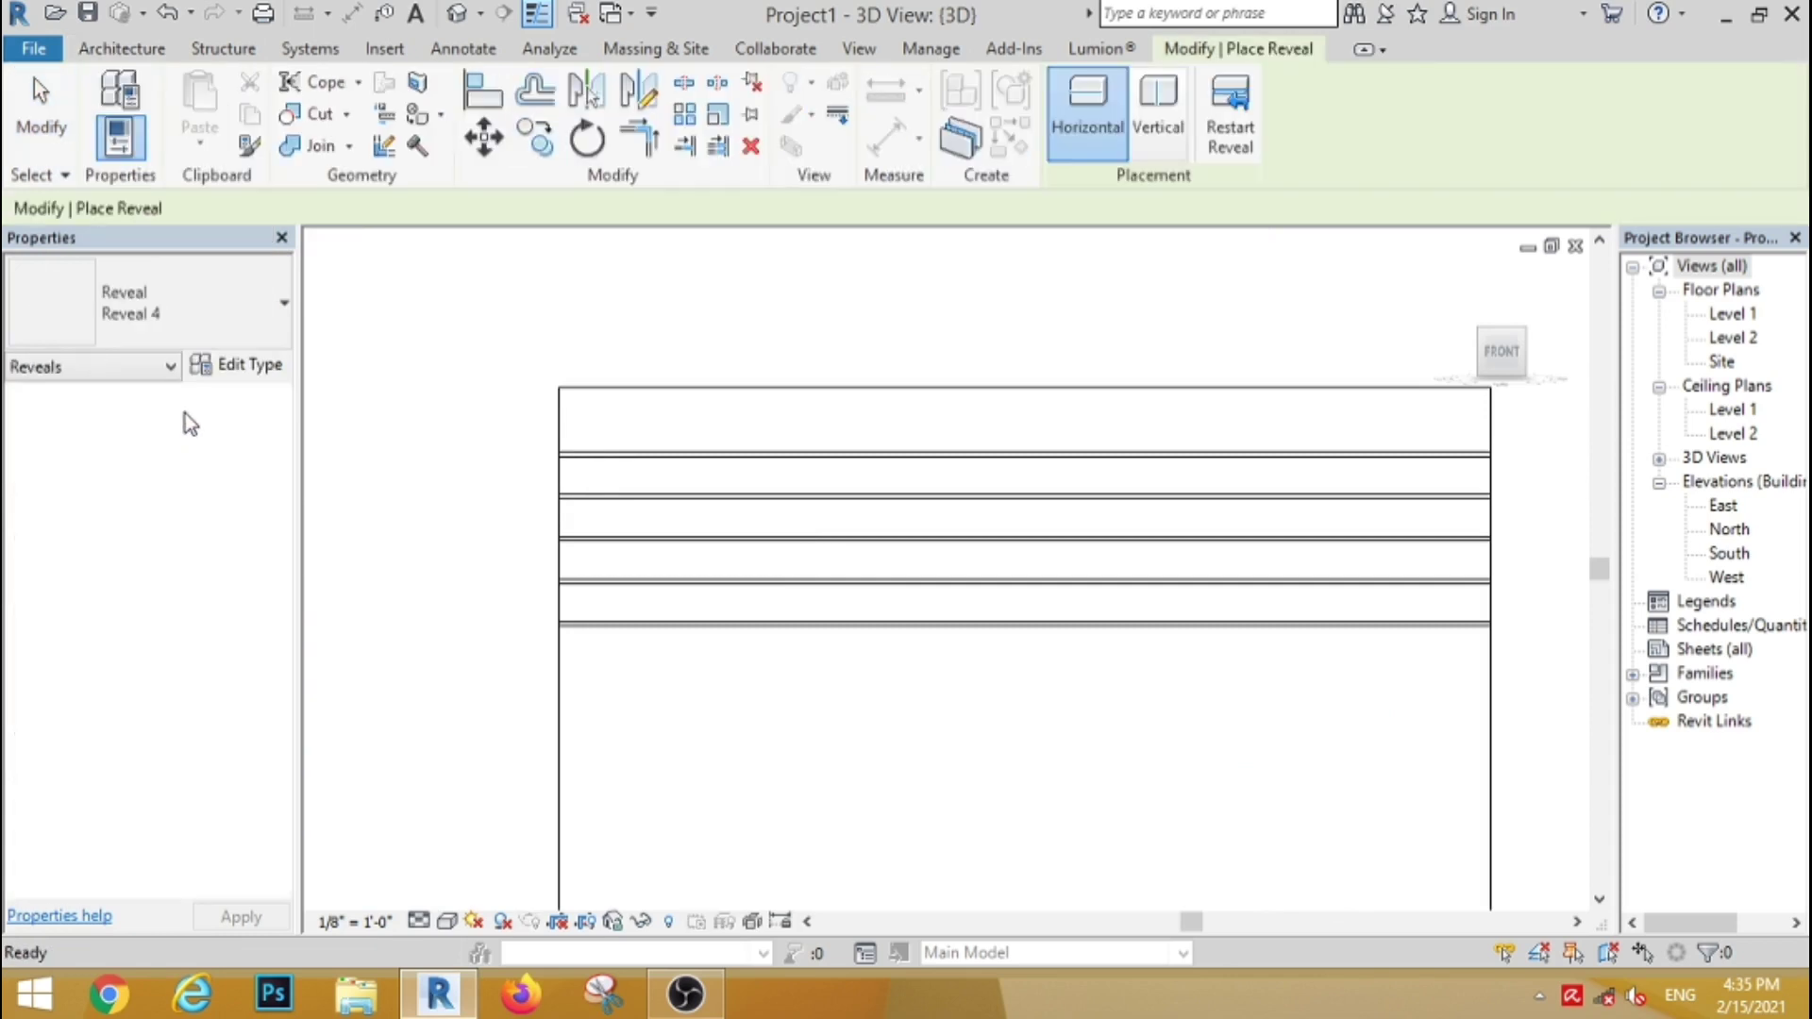
pyautogui.click(1158, 134)
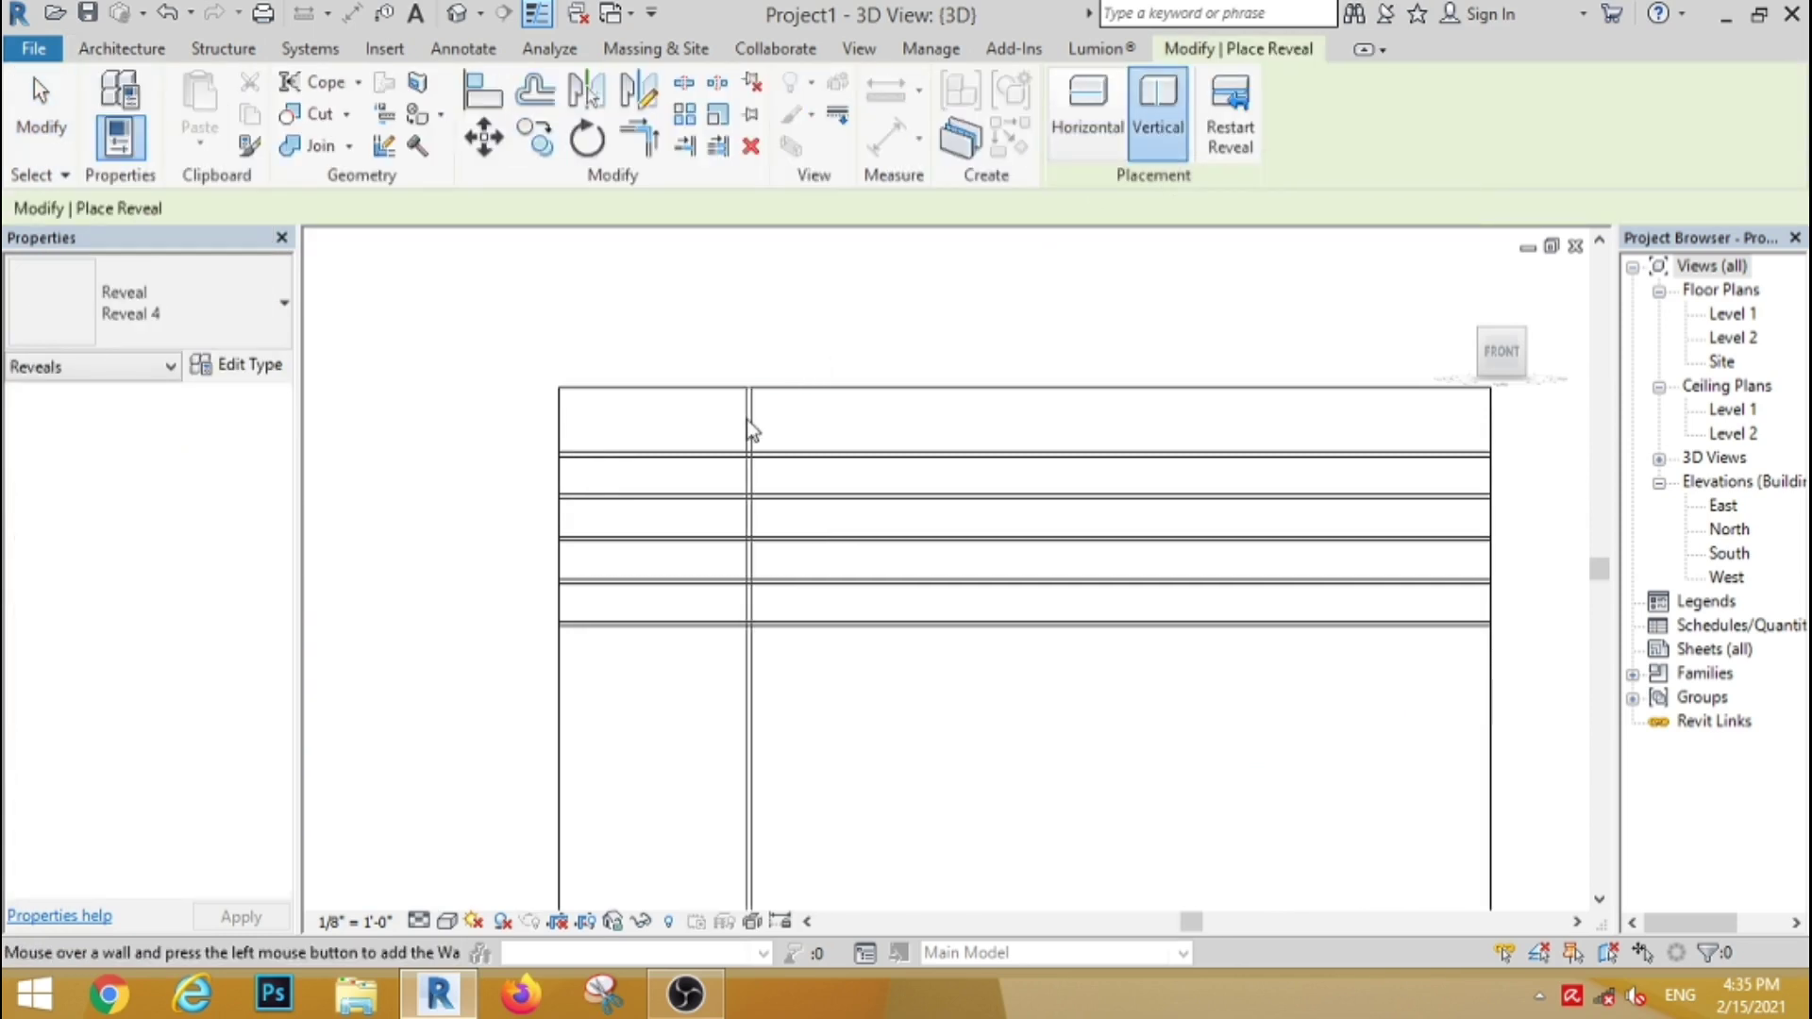
pyautogui.click(689, 436)
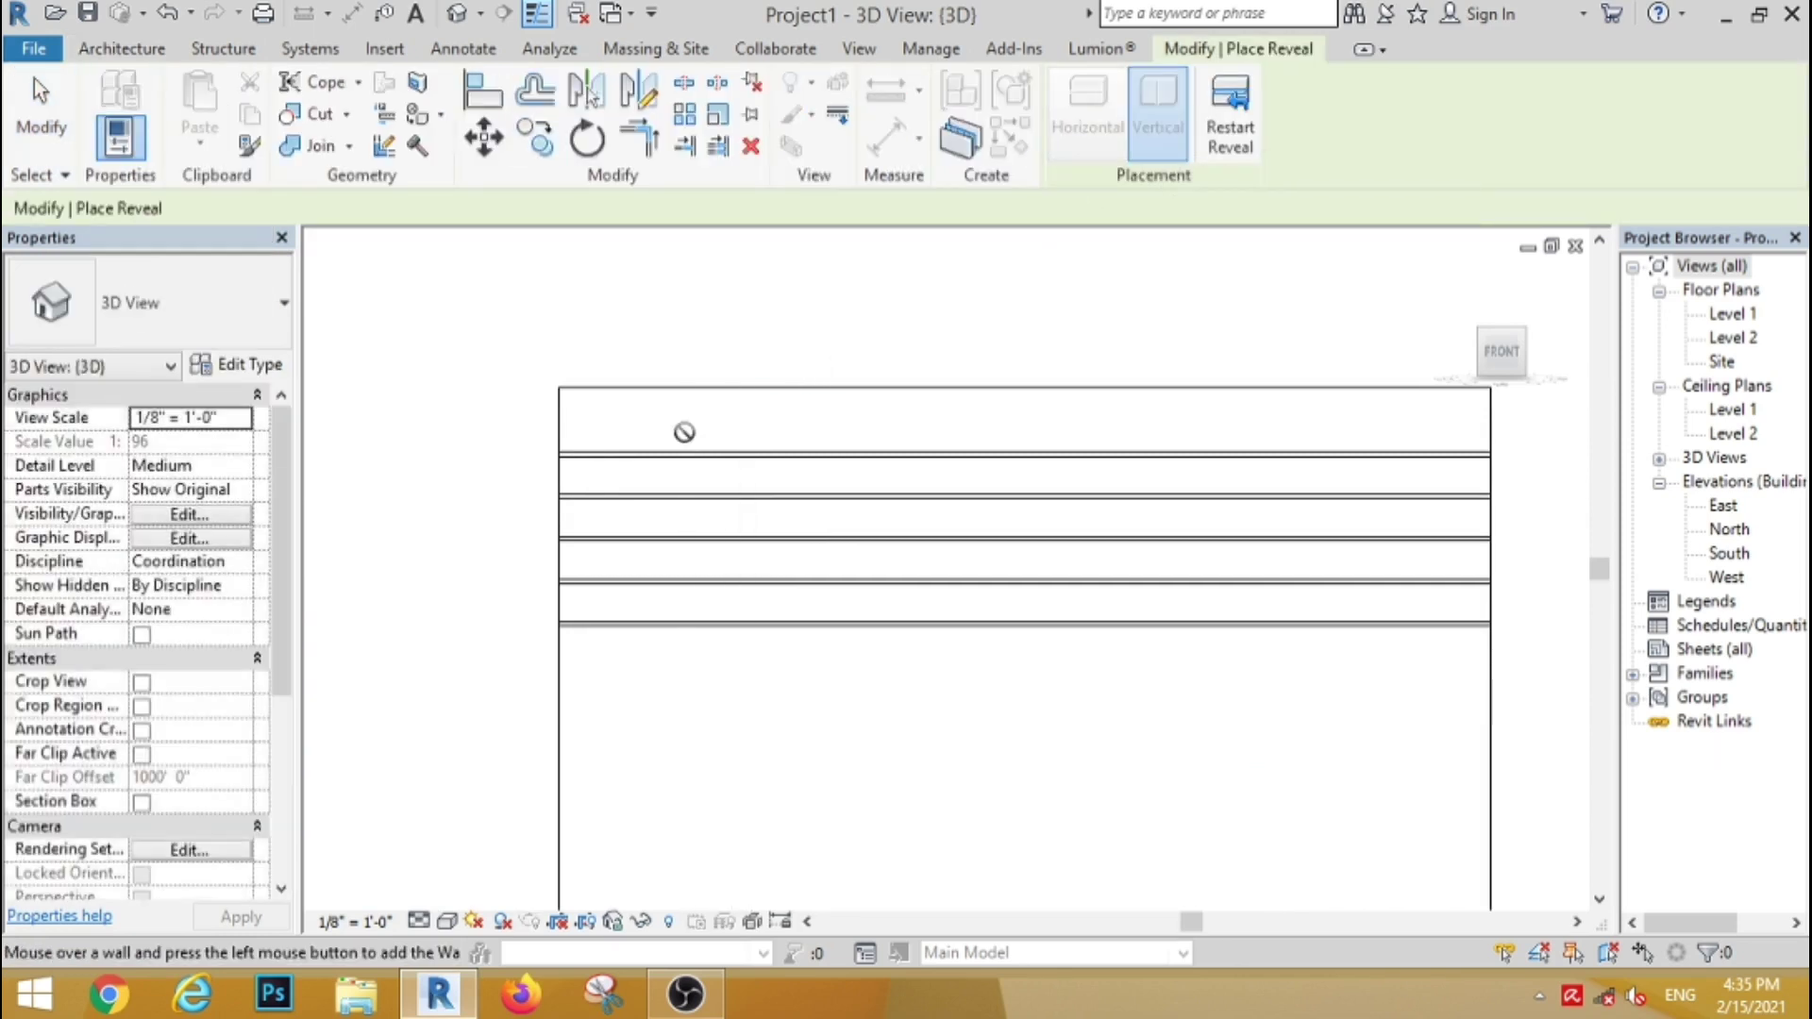
pyautogui.click(1231, 122)
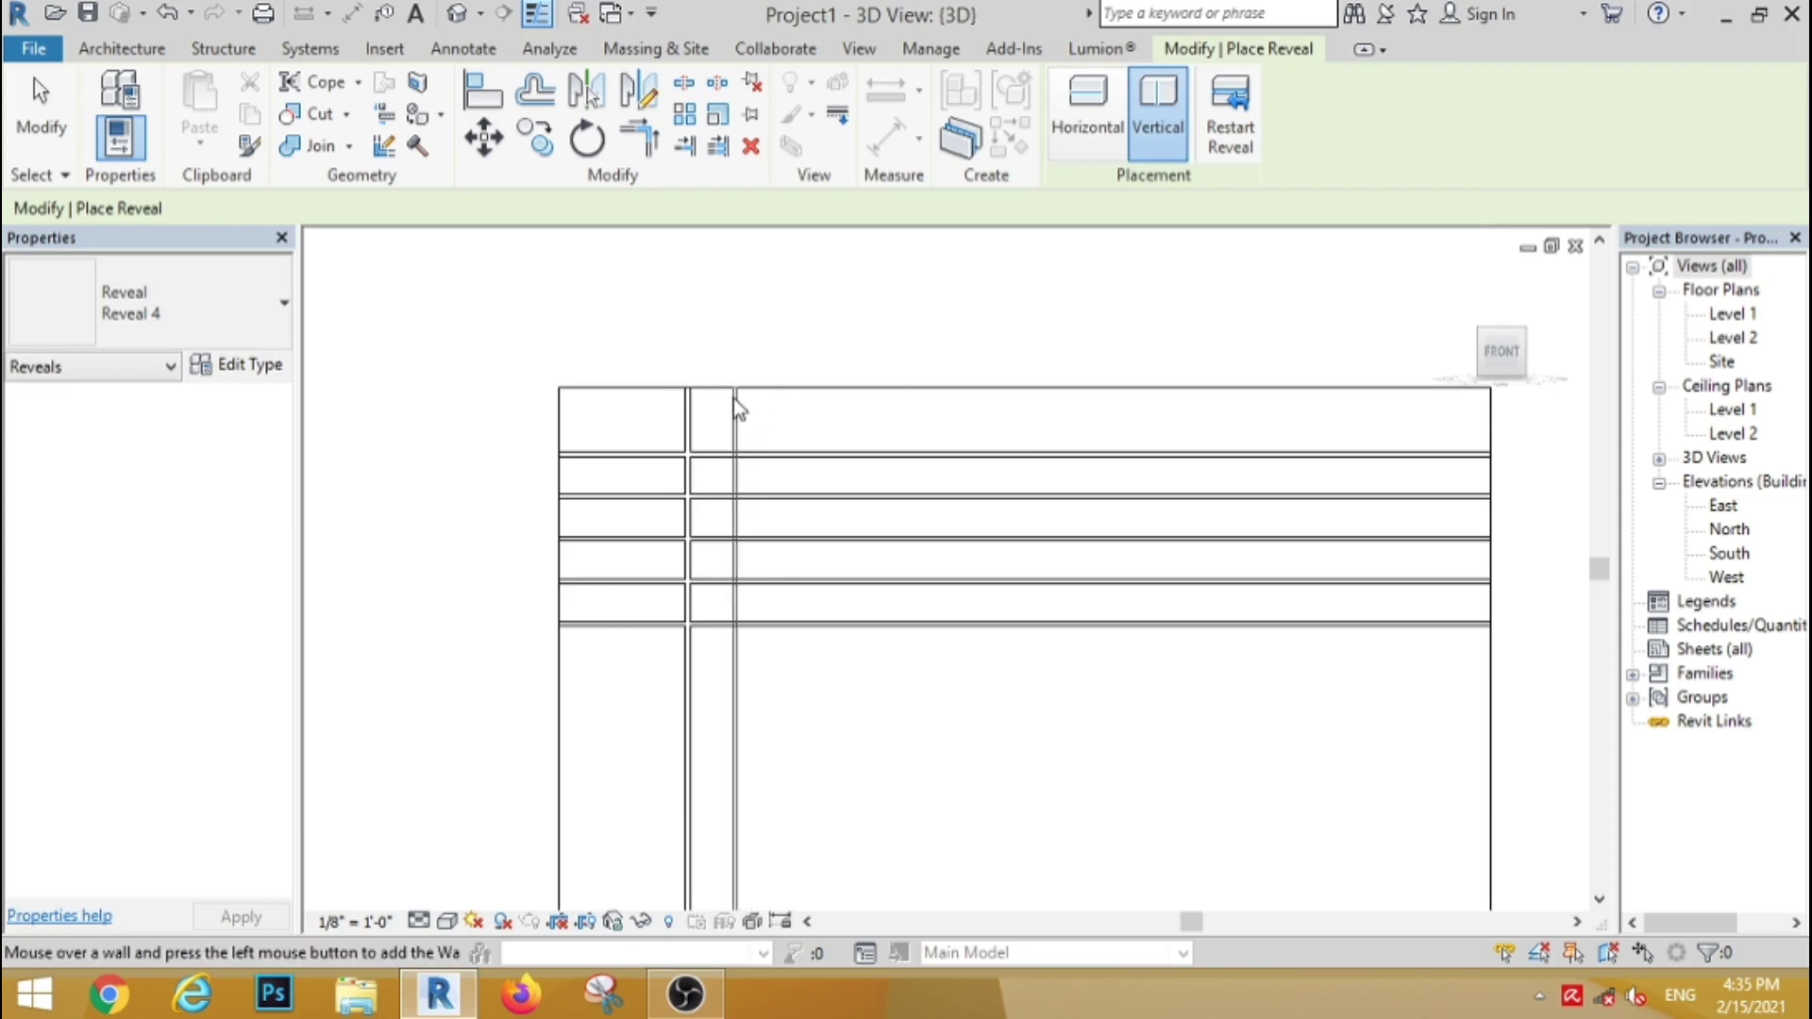
pyautogui.click(733, 399)
pyautogui.click(1231, 122)
pyautogui.scroll(1, 647, 396)
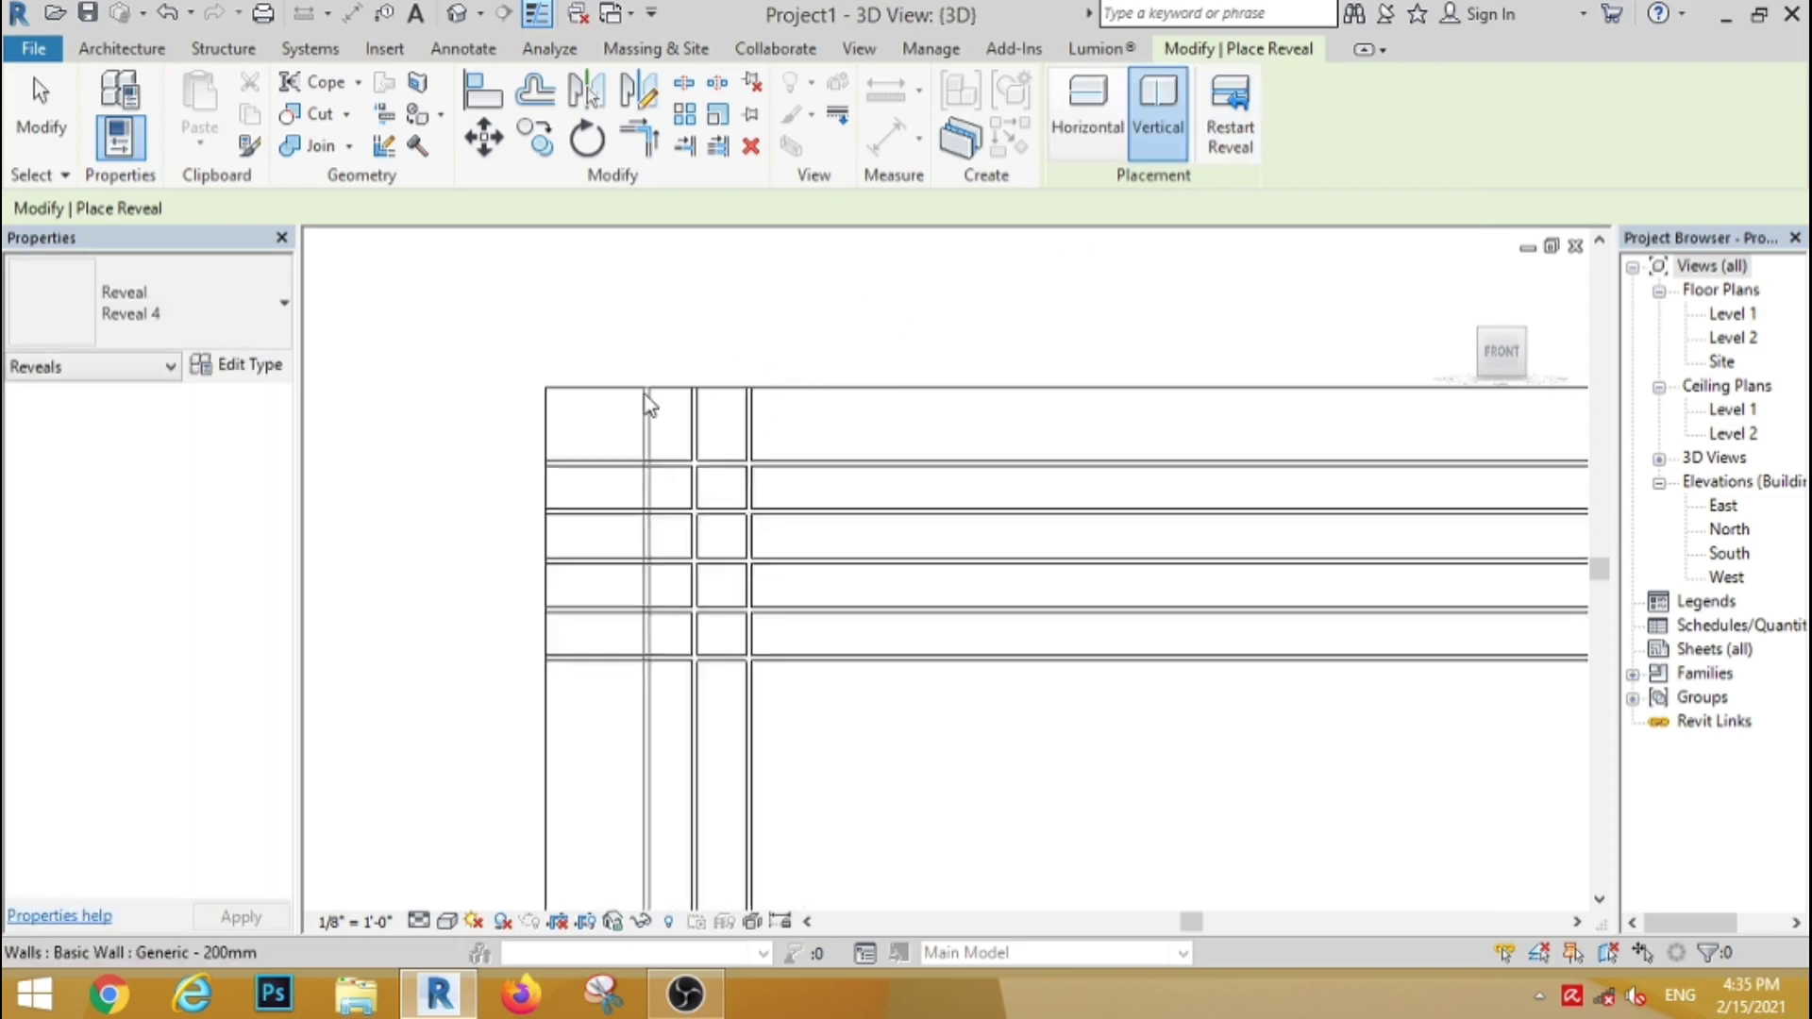
pyautogui.scroll(1, 647, 397)
pyautogui.click(41, 113)
# Step: Copy one vertical reveal twice to the right to complete the grid
pyautogui.click(804, 453)
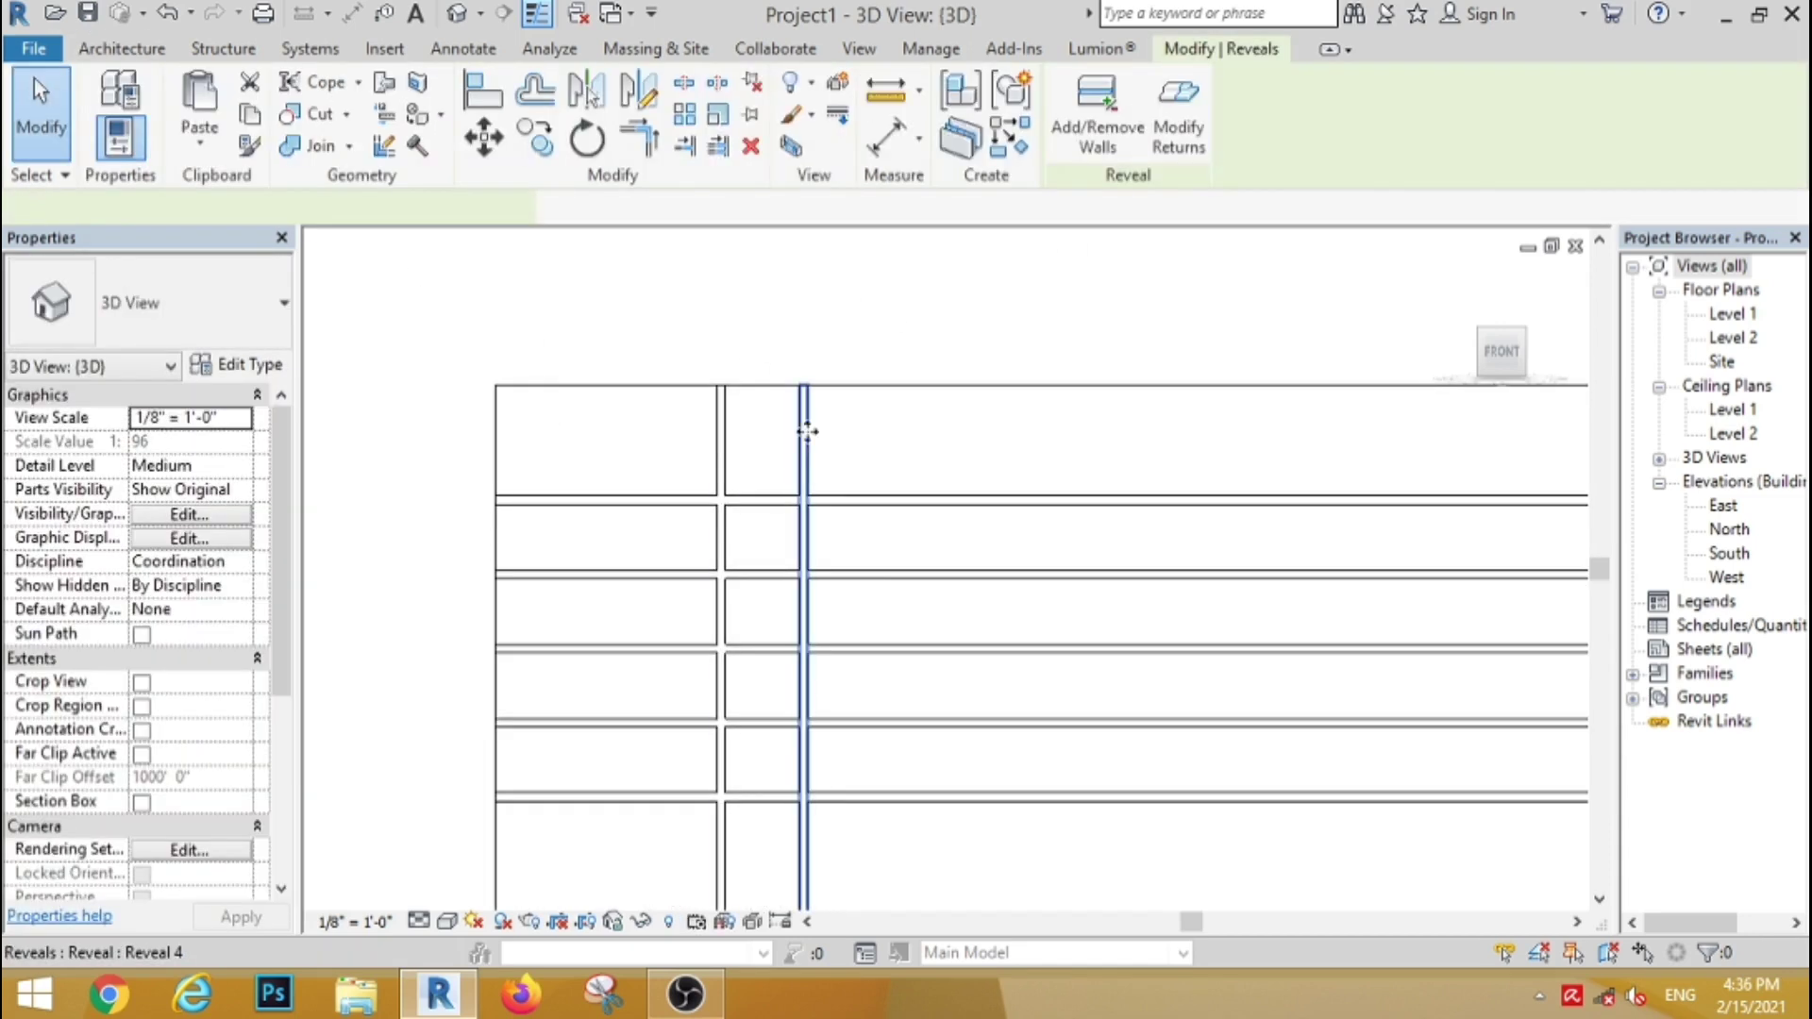
pyautogui.click(552, 149)
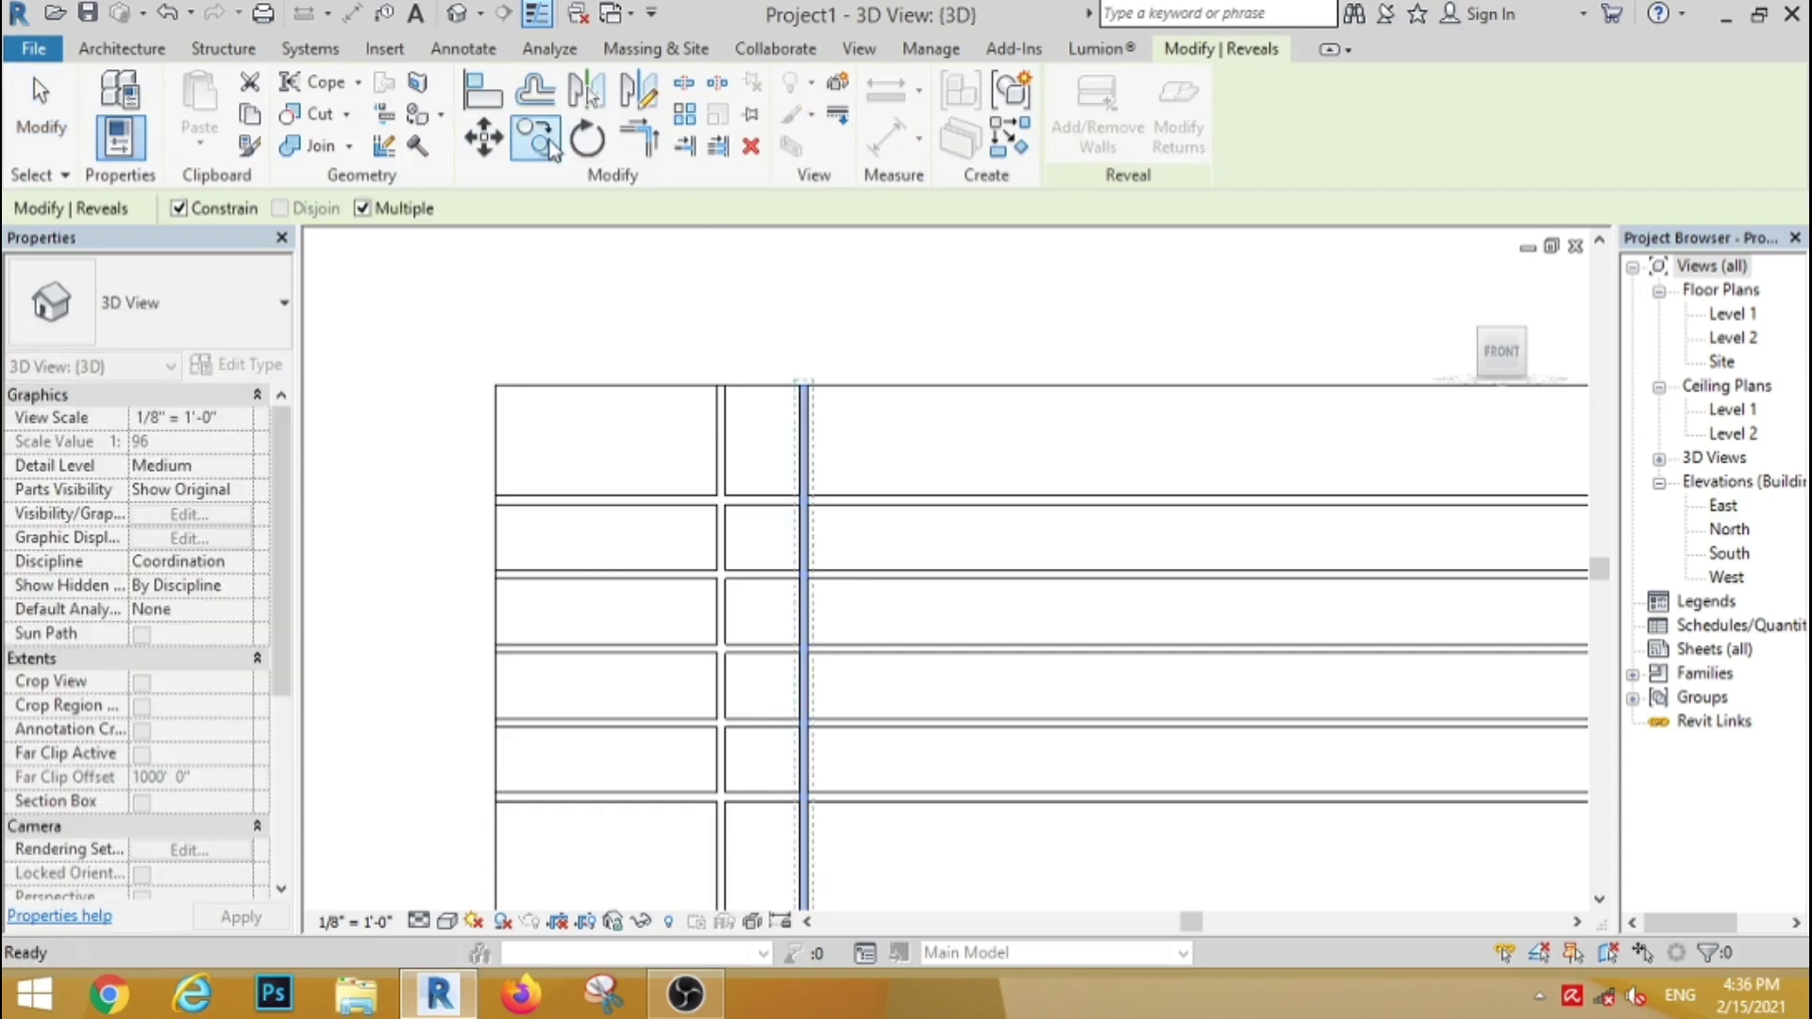
pyautogui.click(789, 391)
pyautogui.scroll(2, 745, 401)
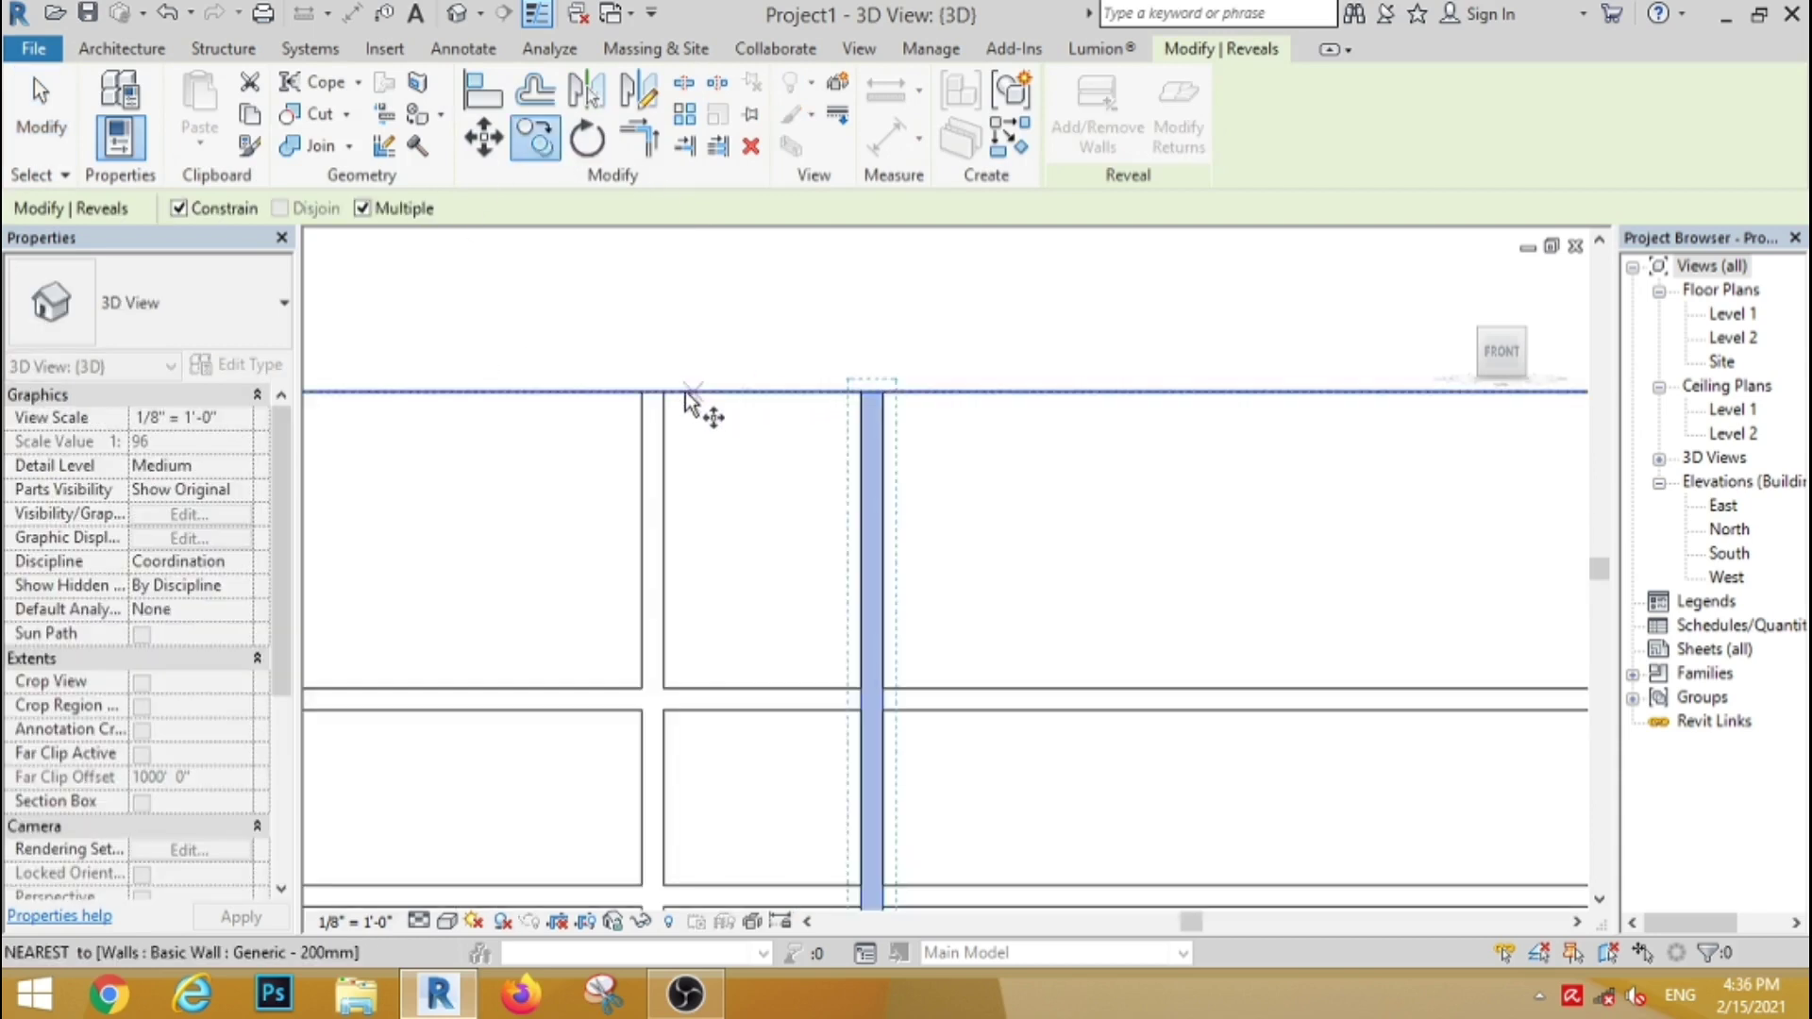
pyautogui.click(874, 391)
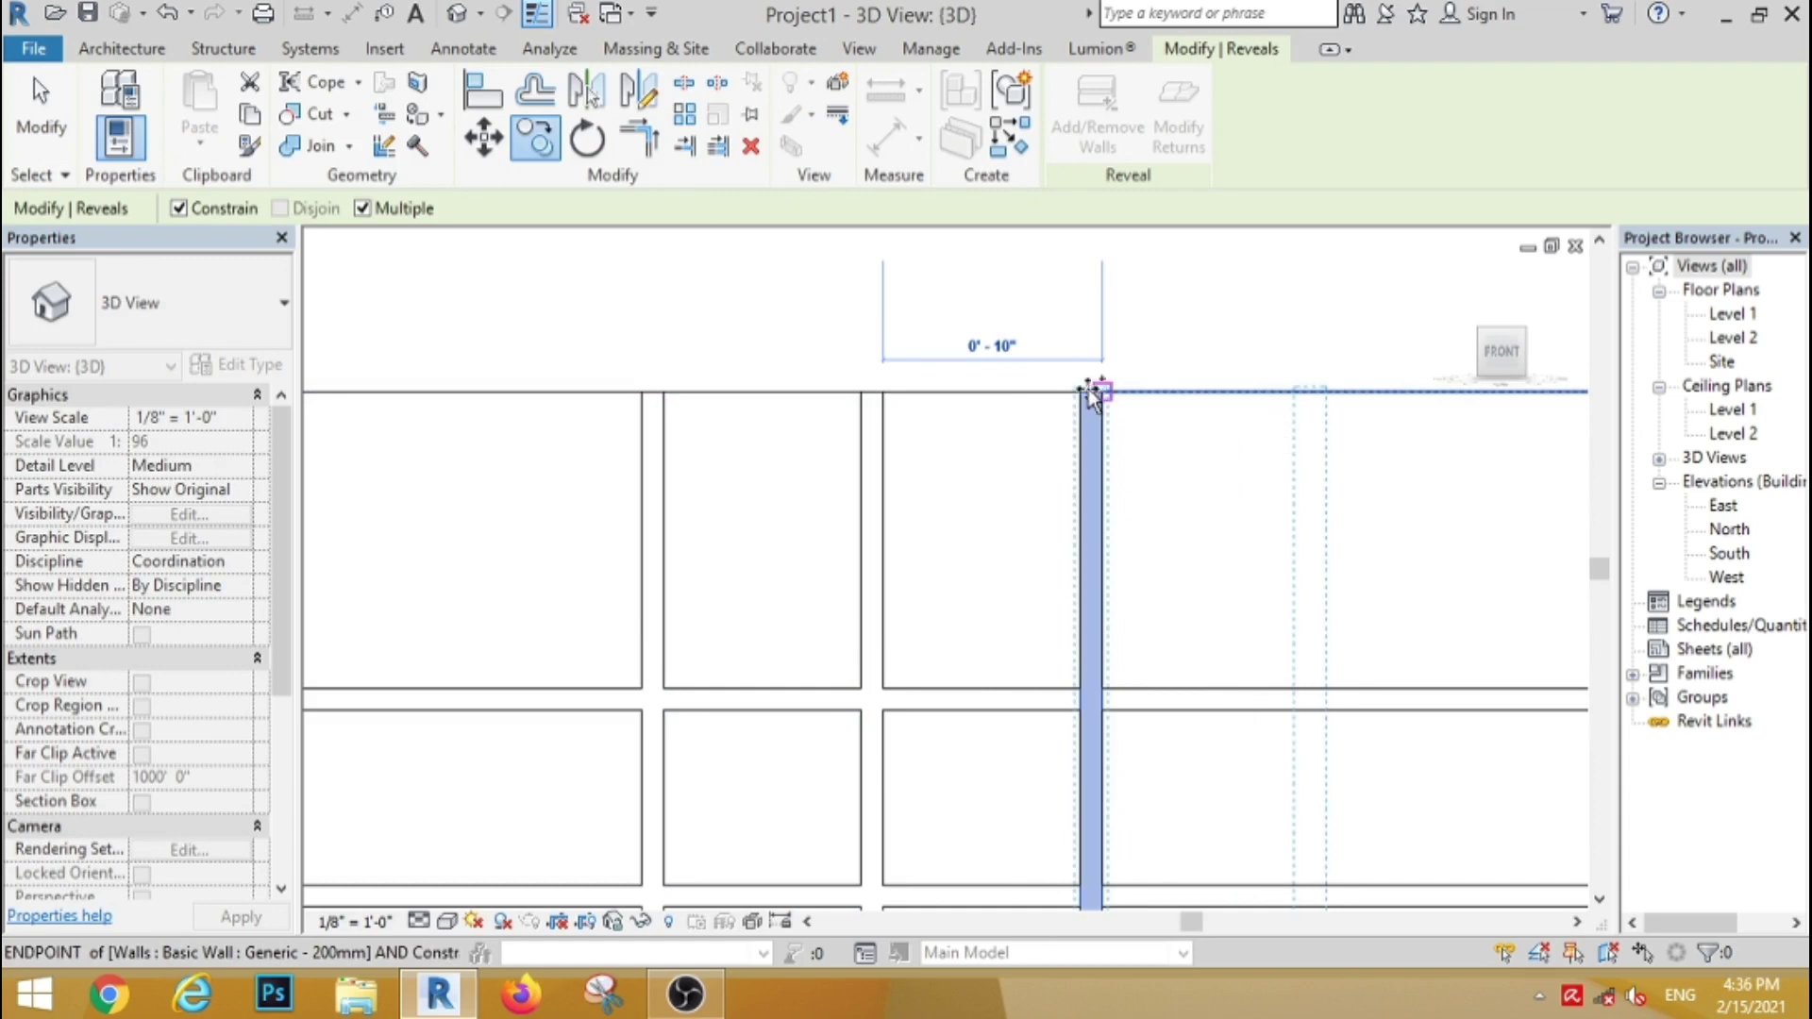
pyautogui.scroll(-2, 1091, 391)
pyautogui.click(1185, 384)
pyautogui.press('Escape')
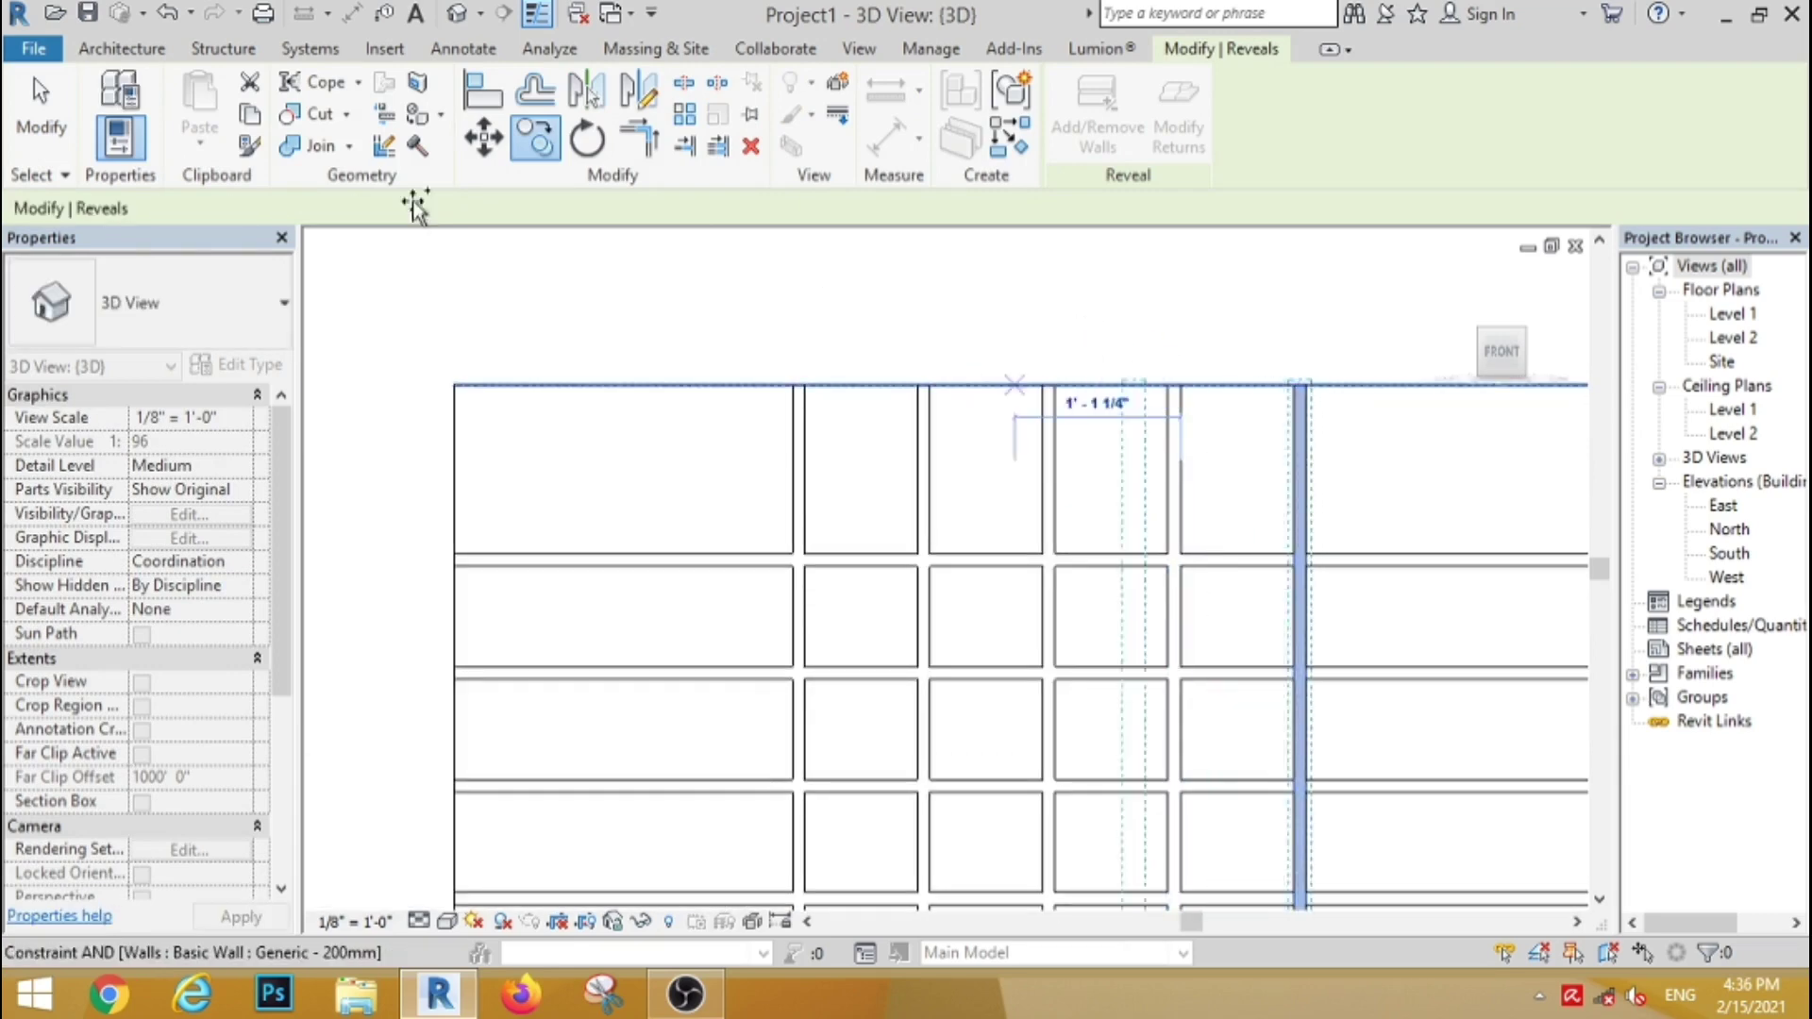
pyautogui.press('Escape')
pyautogui.scroll(-2, 668, 372)
# Step: Switch the 3D view's visual style to Shaded
pyautogui.scroll(1, 688, 585)
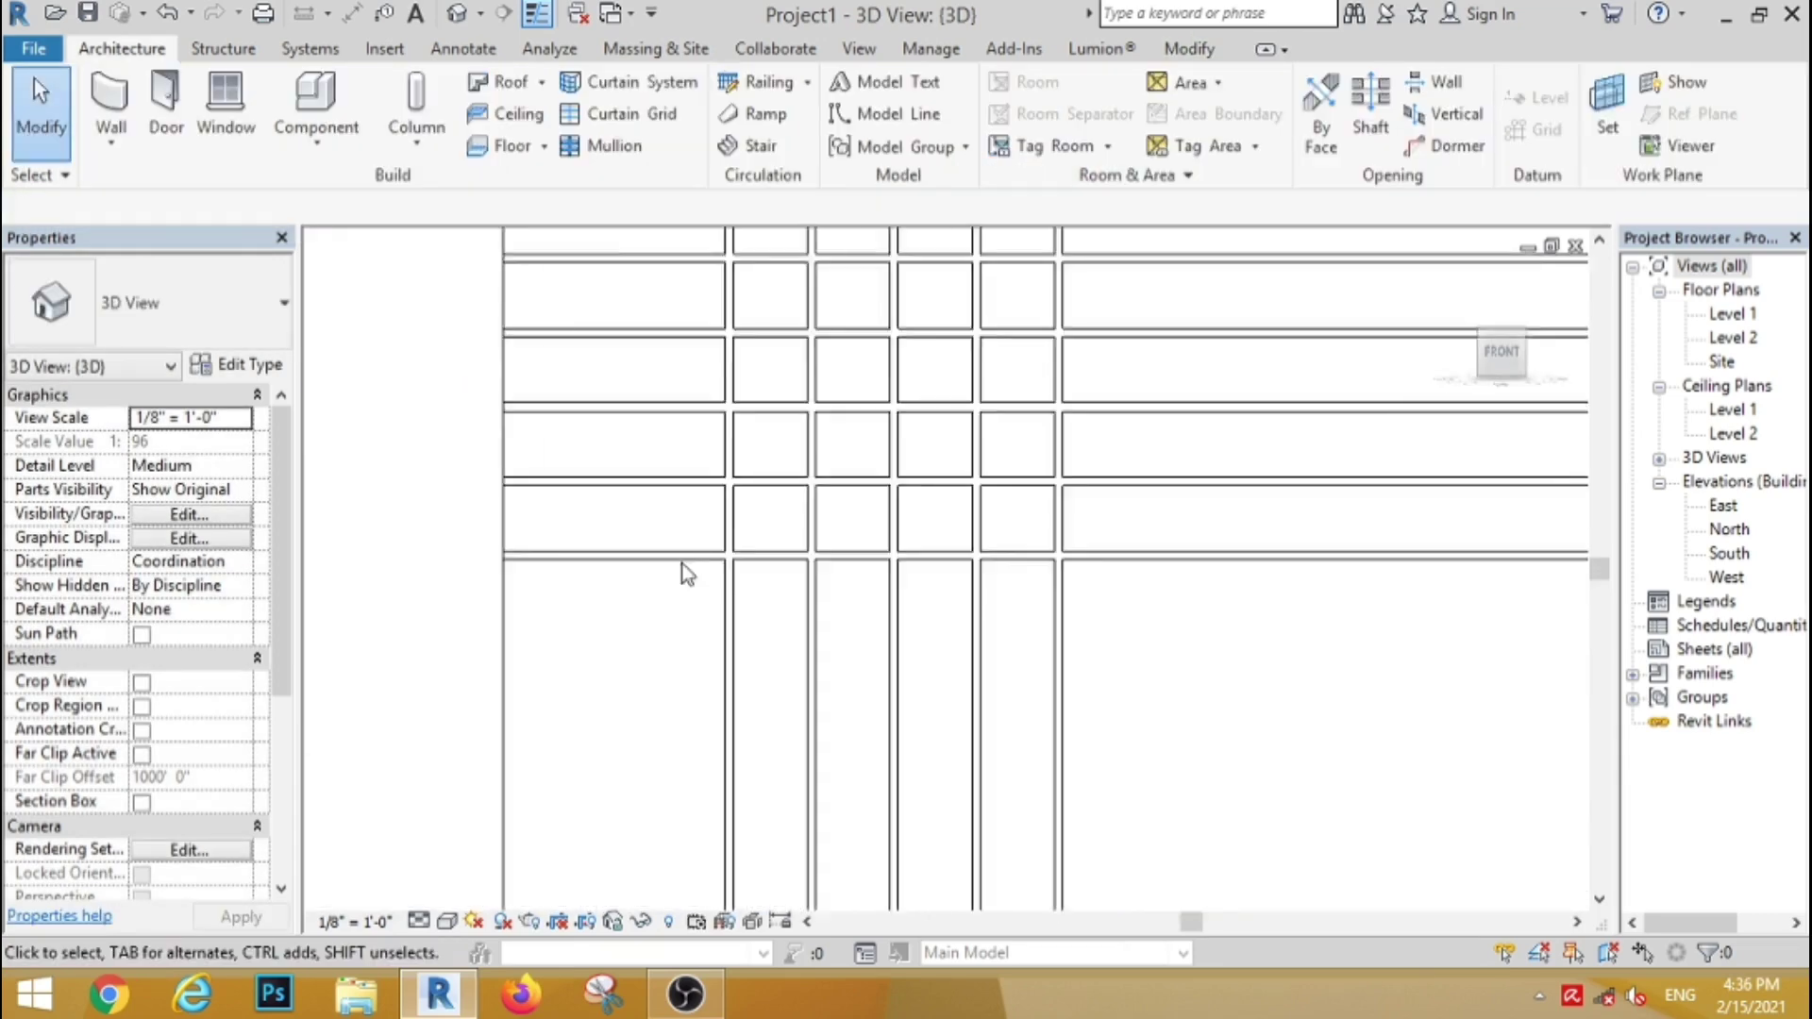
pyautogui.scroll(-2, 686, 572)
pyautogui.click(448, 922)
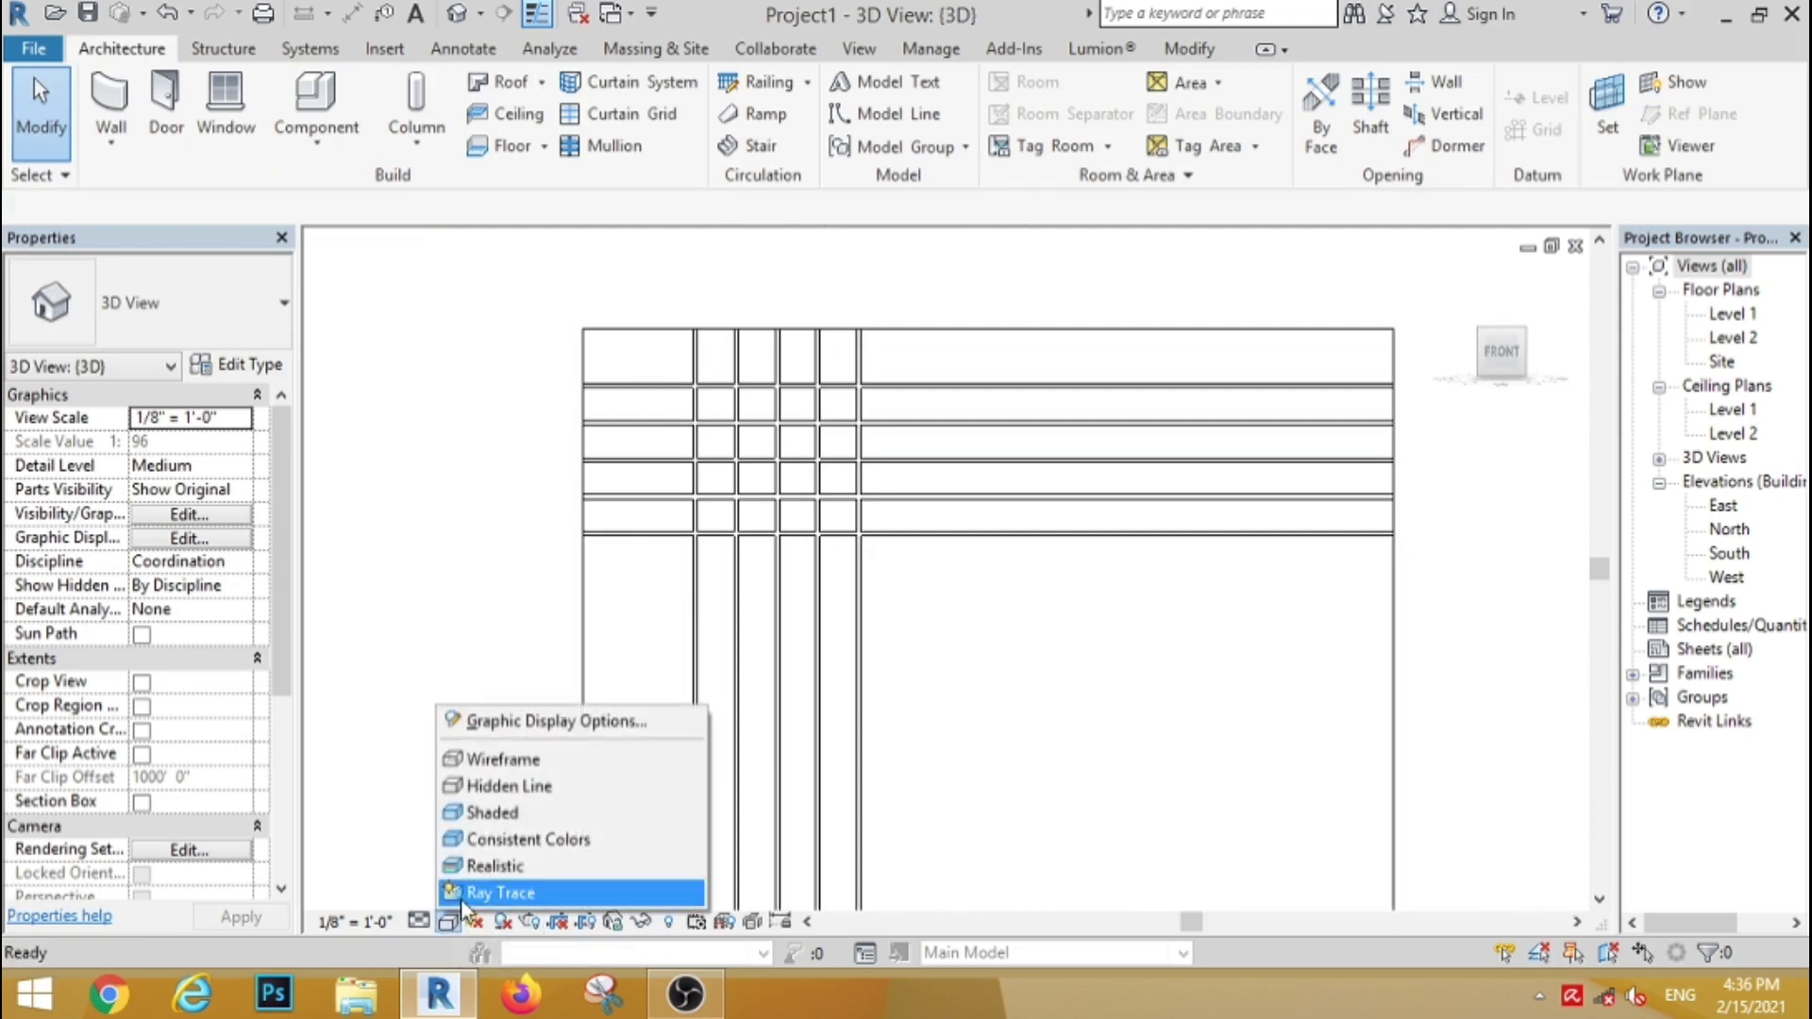
pyautogui.click(543, 812)
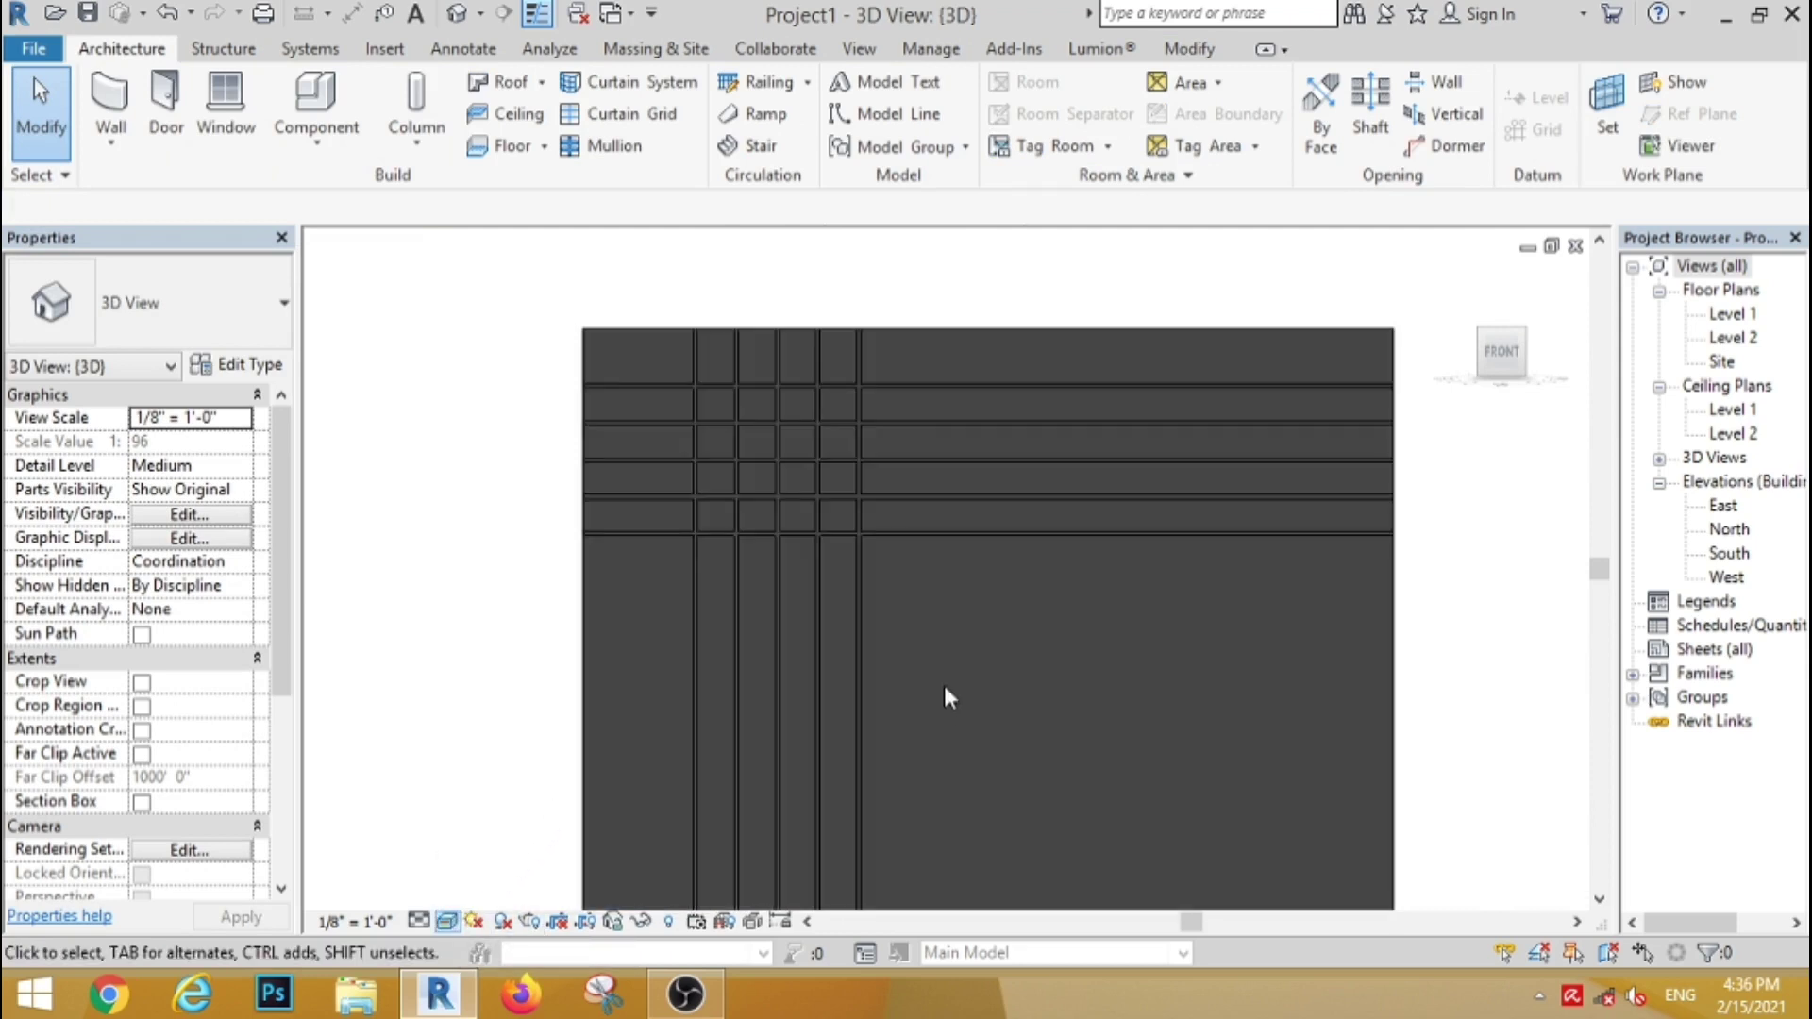
# Step: Orbit and zoom to an angled view close to the wall's reveal grid
pyautogui.moveTo(692, 626)
pyautogui.keyDown('shift'); pyautogui.mouseDown(button='middle')
pyautogui.moveTo(849, 695)
pyautogui.moveTo(914, 654)
pyautogui.moveTo(925, 524)
pyautogui.mouseUp(button='middle'); pyautogui.keyUp('shift')
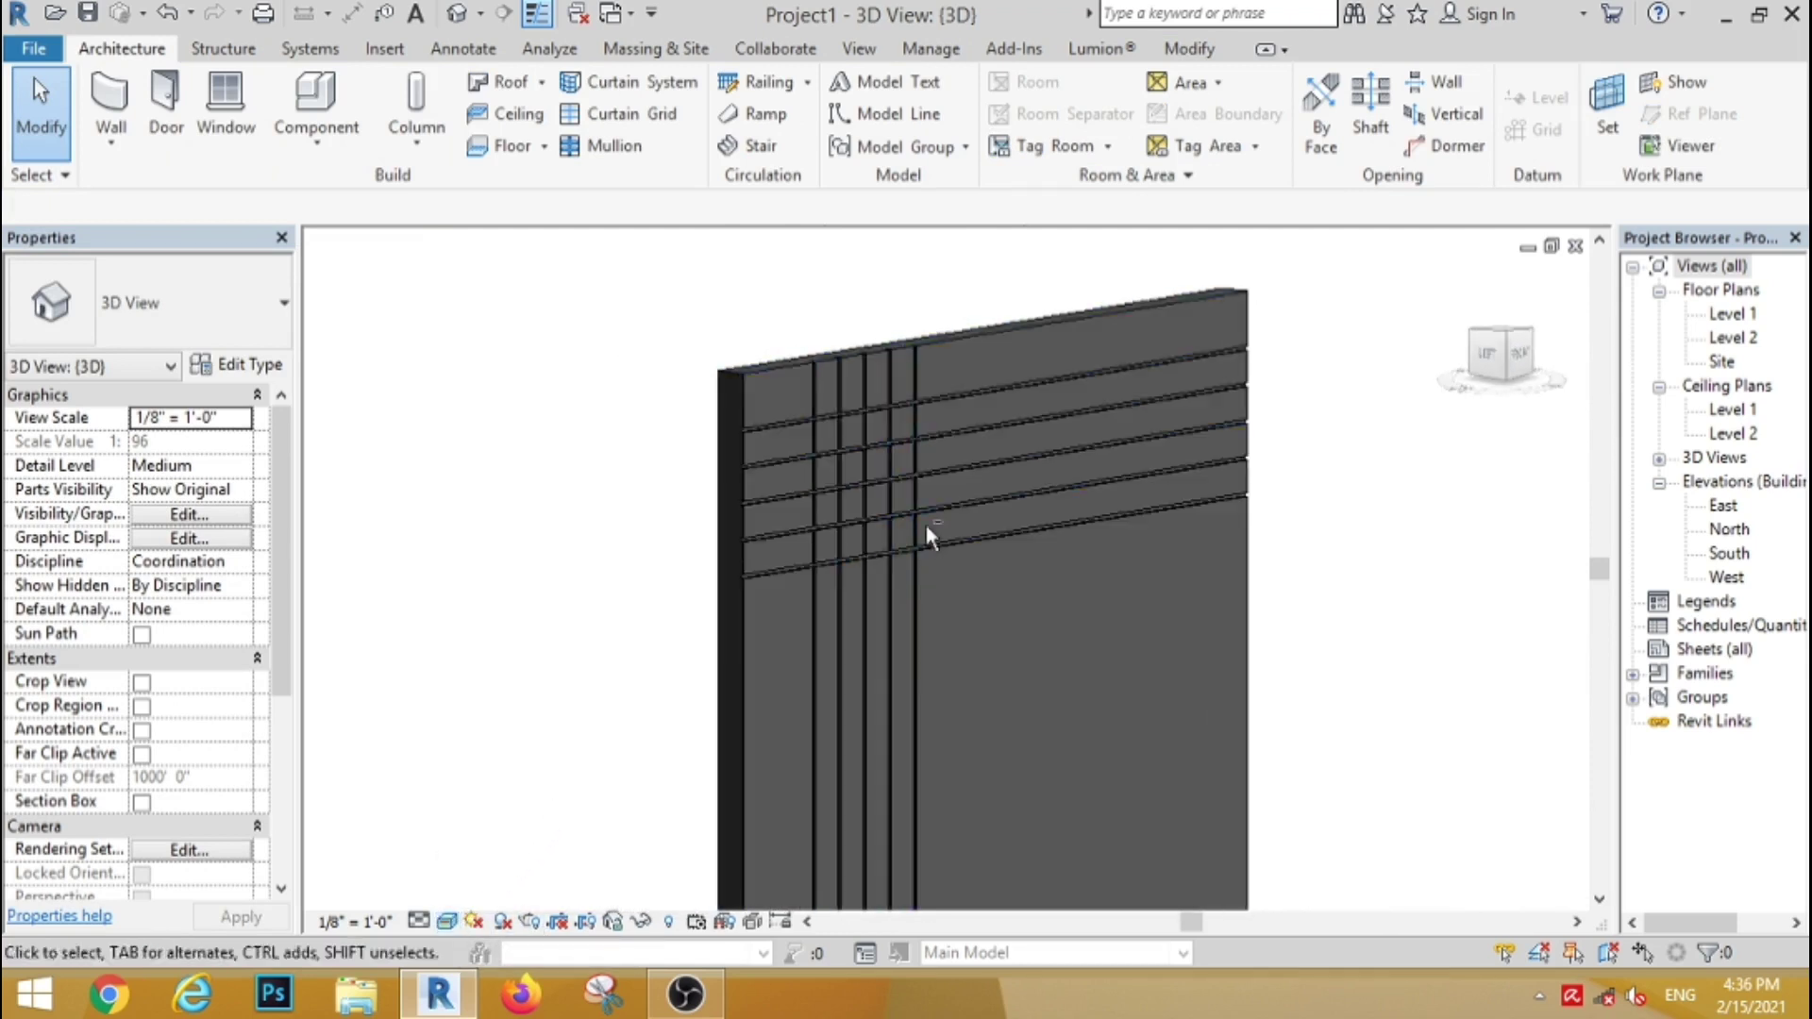
pyautogui.scroll(5, 926, 507)
pyautogui.keyDown('shift'); pyautogui.moveTo(761, 383); pyautogui.dragTo(609, 739, button='middle'); pyautogui.keyUp('shift')
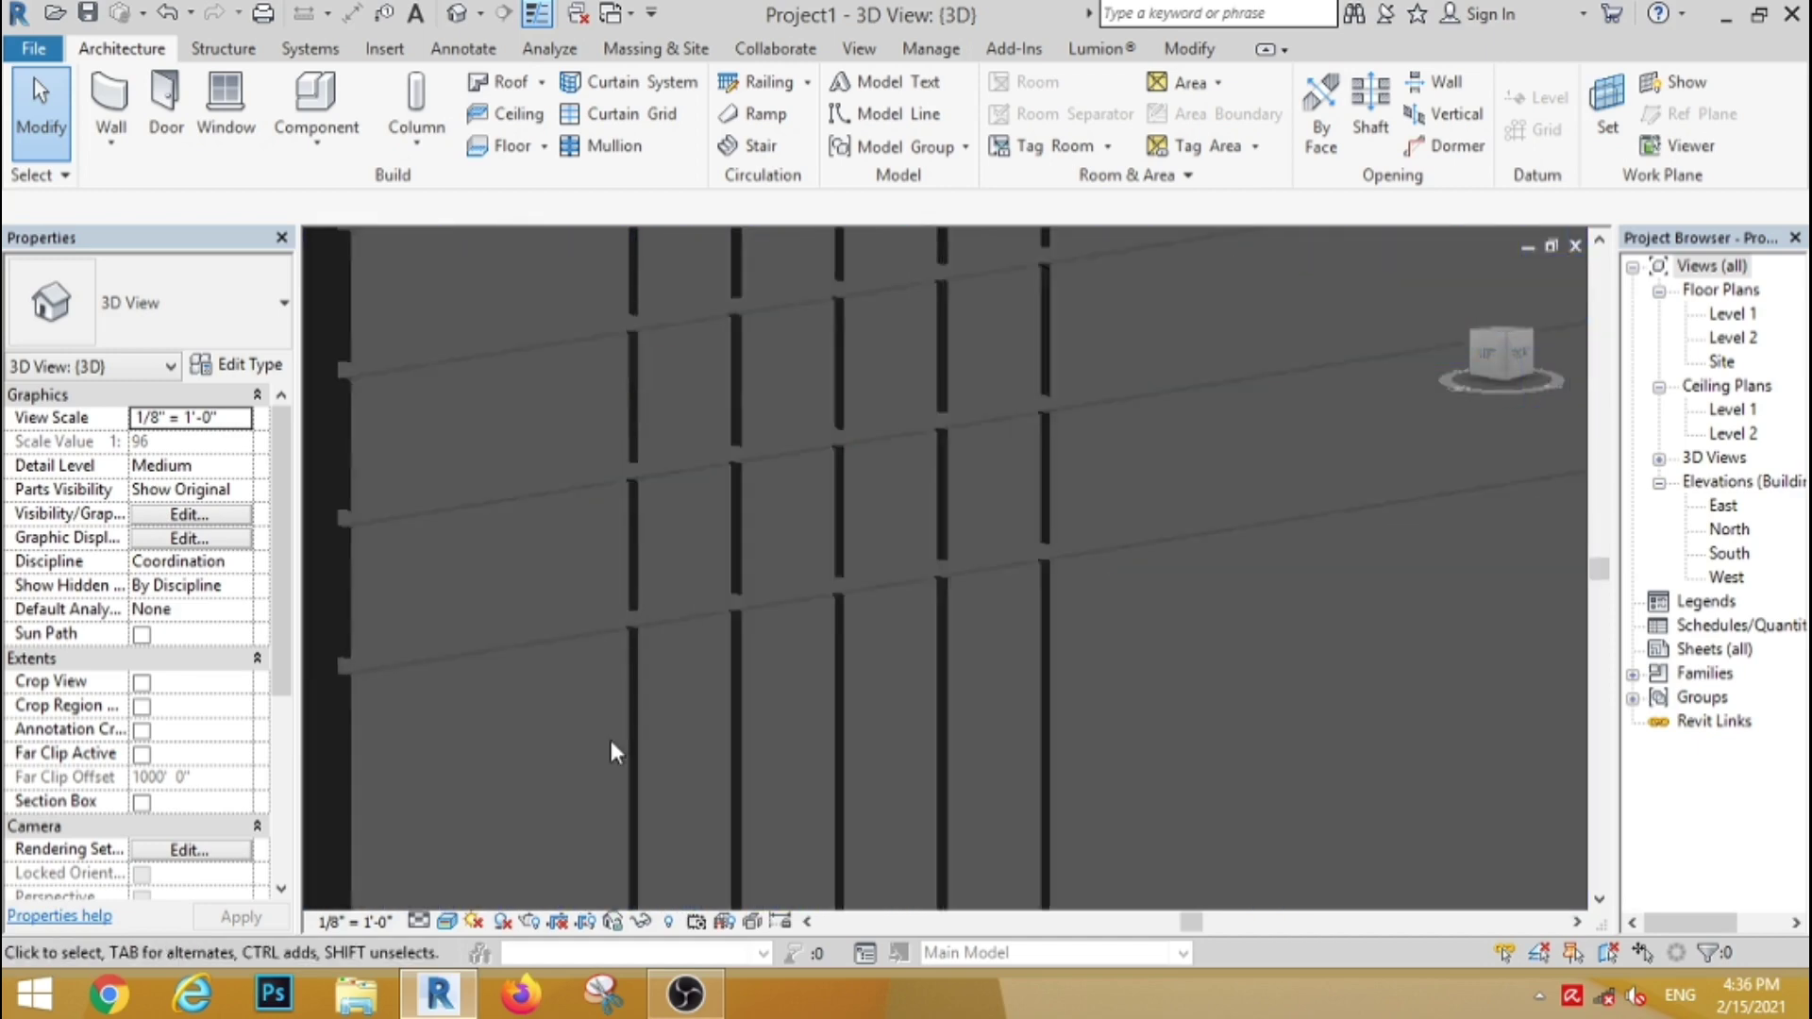